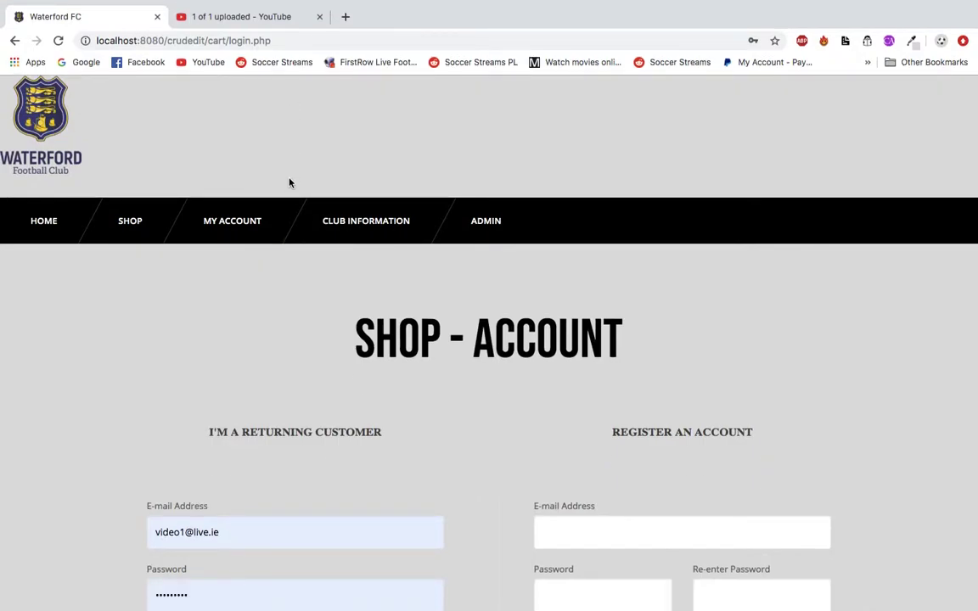
Step: Return to the home page and browse the shop items, including the €60 Home Jersey and €30 Home Shorts
click(64, 225)
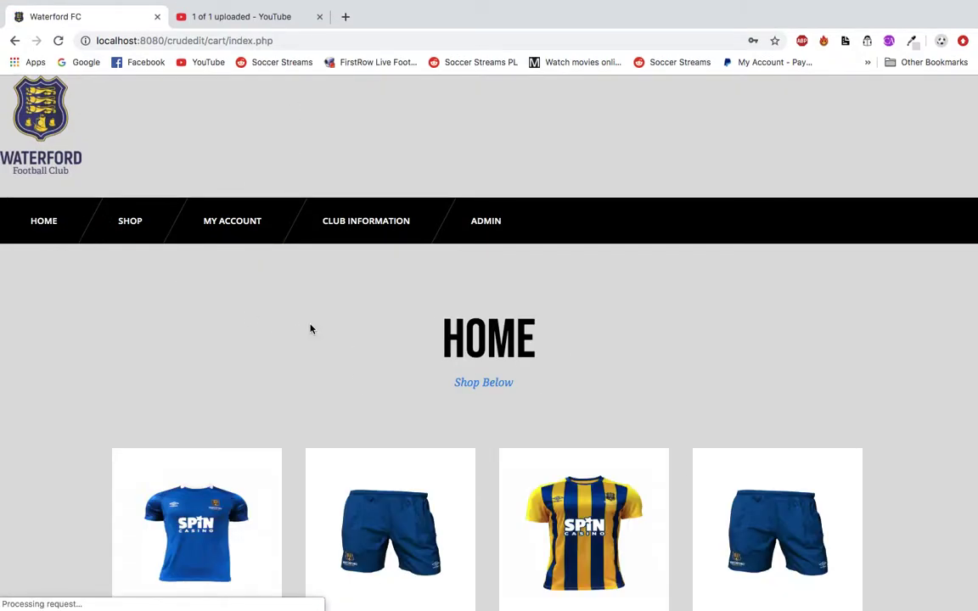
scroll(311, 328, down, 1)
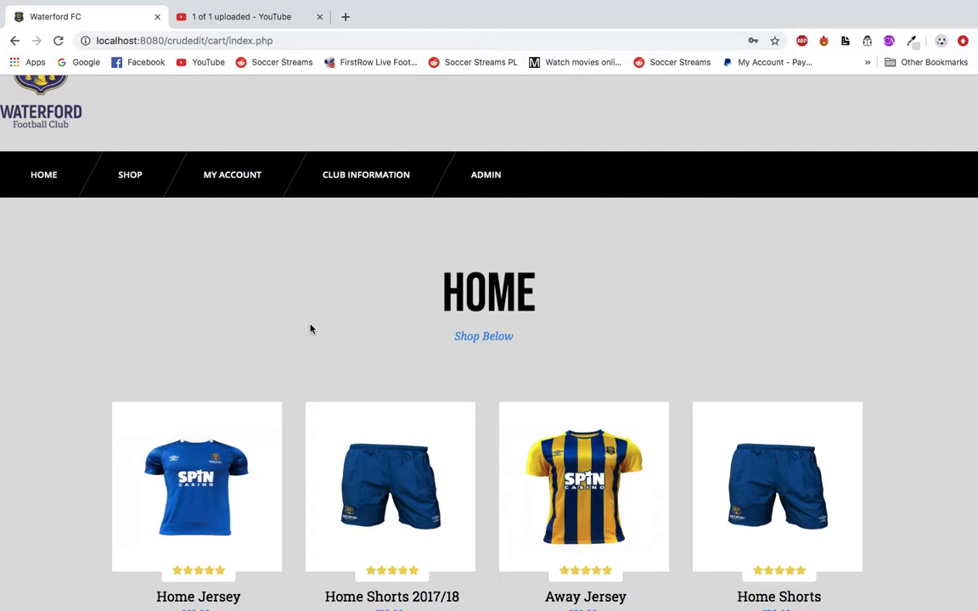
scroll(311, 328, down, 3)
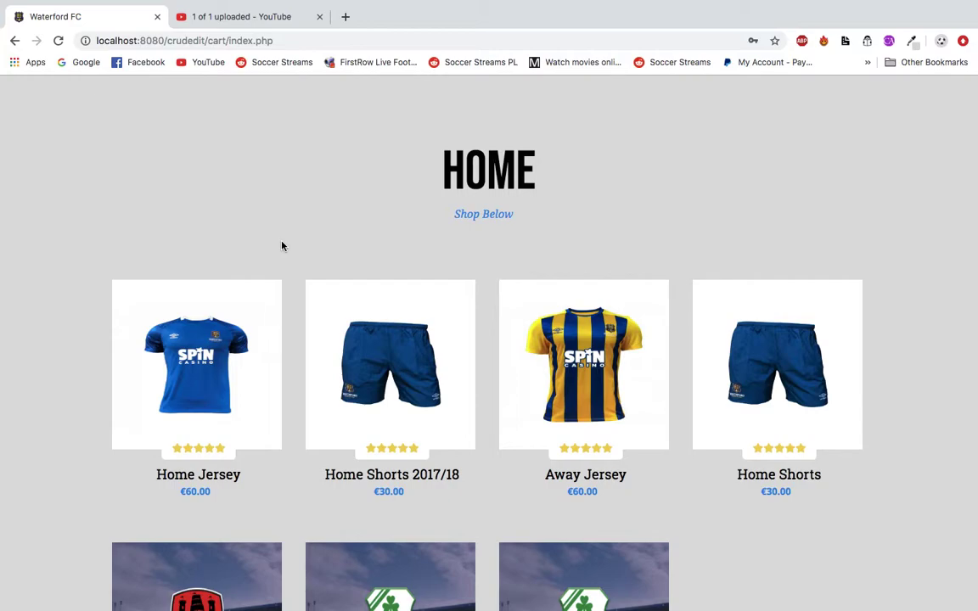
scroll(297, 264, down, 3)
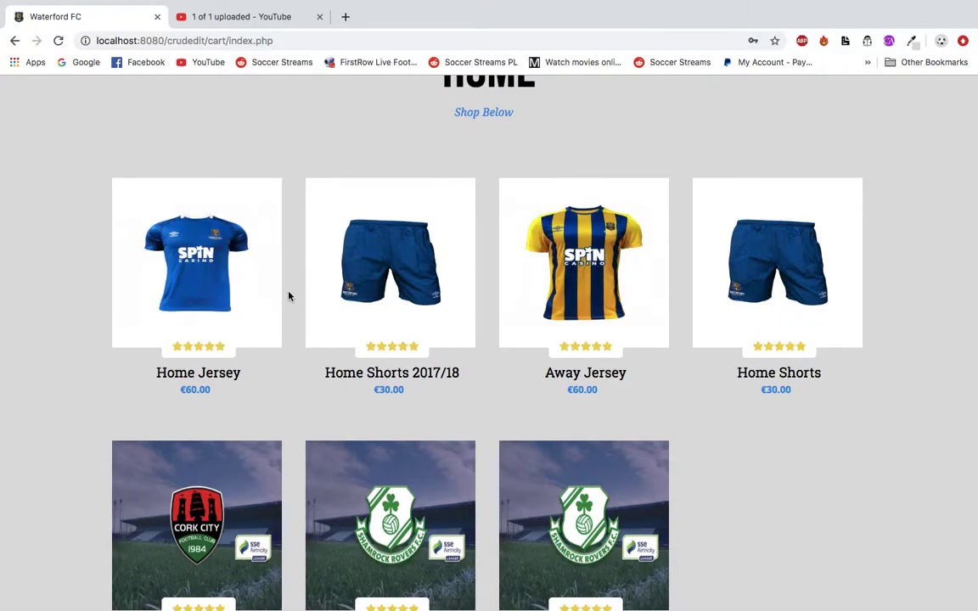
scroll(289, 296, up, 5)
scroll(289, 295, up, 2)
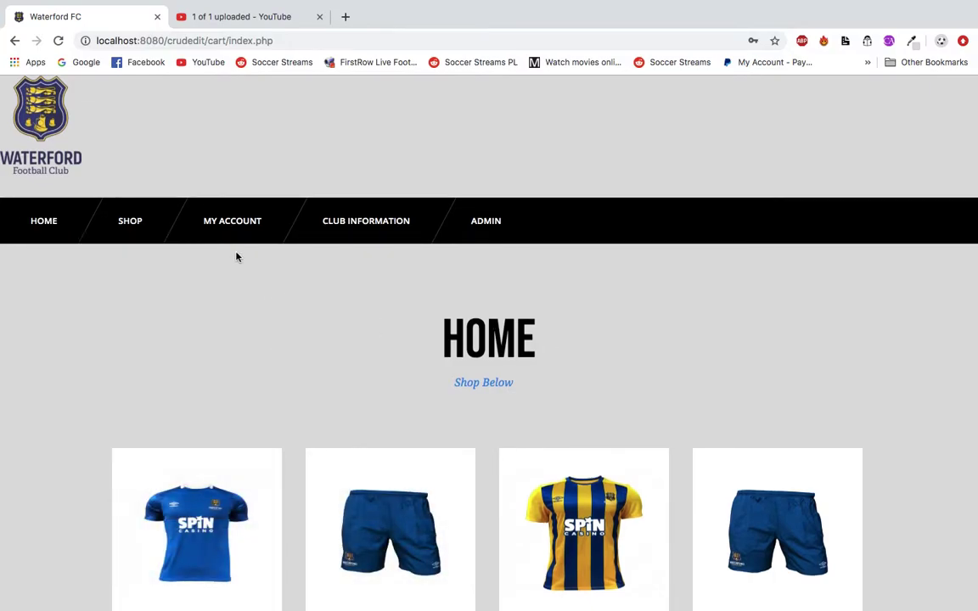
scroll(308, 429, down, 6)
scroll(293, 446, down, 12)
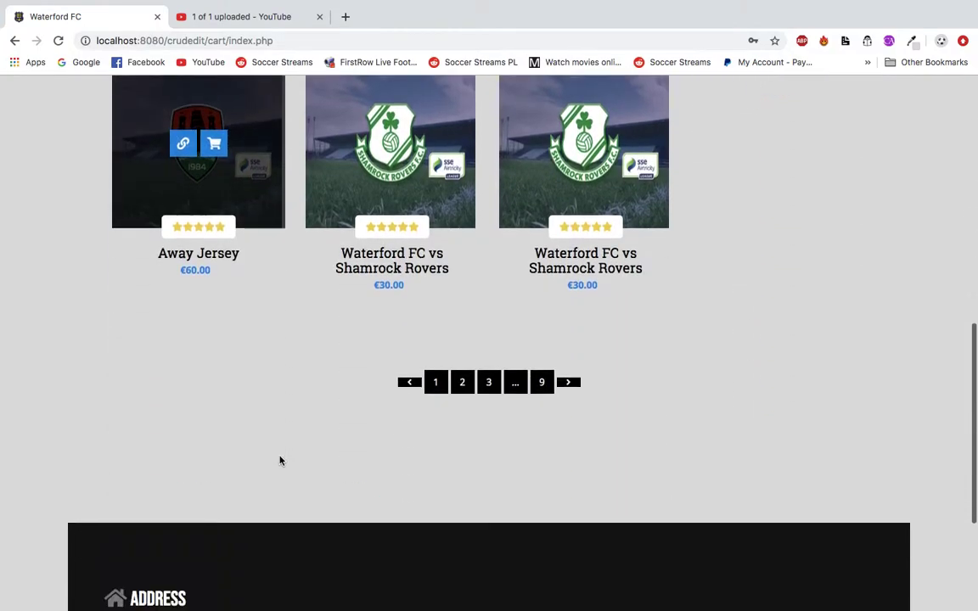
scroll(280, 461, up, 12)
scroll(280, 460, down, 1)
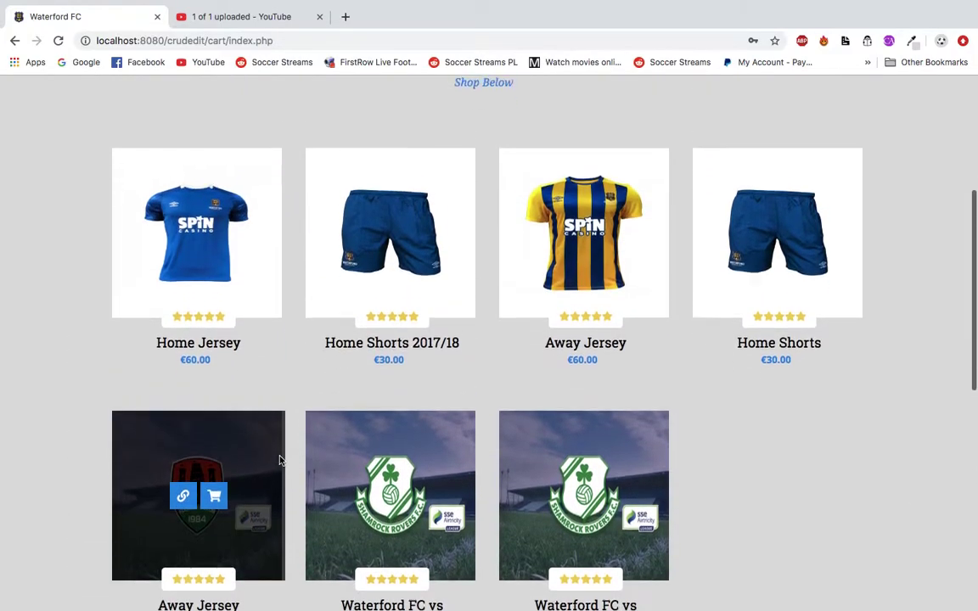
scroll(288, 433, up, 2)
scroll(288, 408, up, 1)
mouse_move(211, 434)
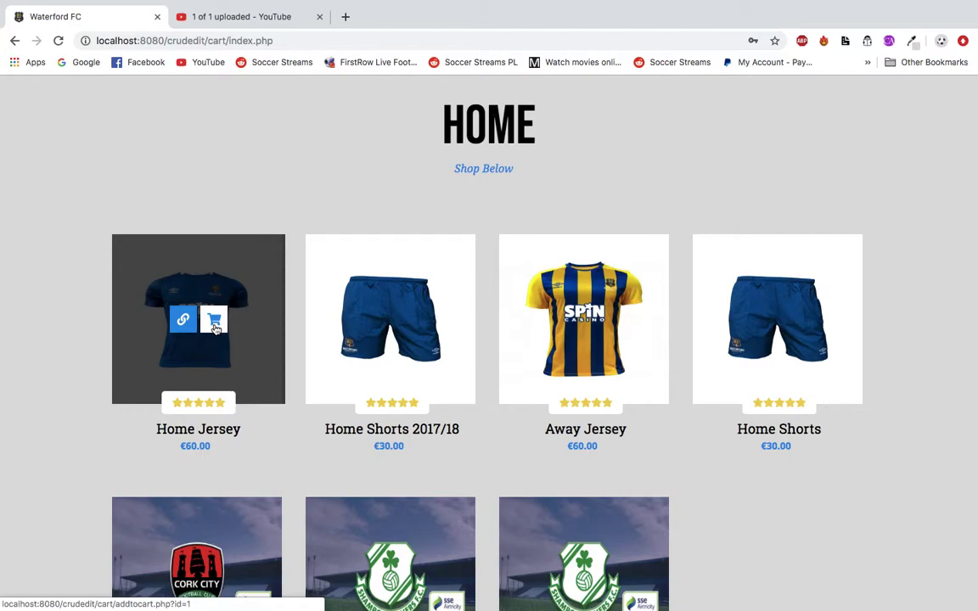
Step: Add one €60 Home Jersey to the cart from its product card
scroll(215, 328, up, 3)
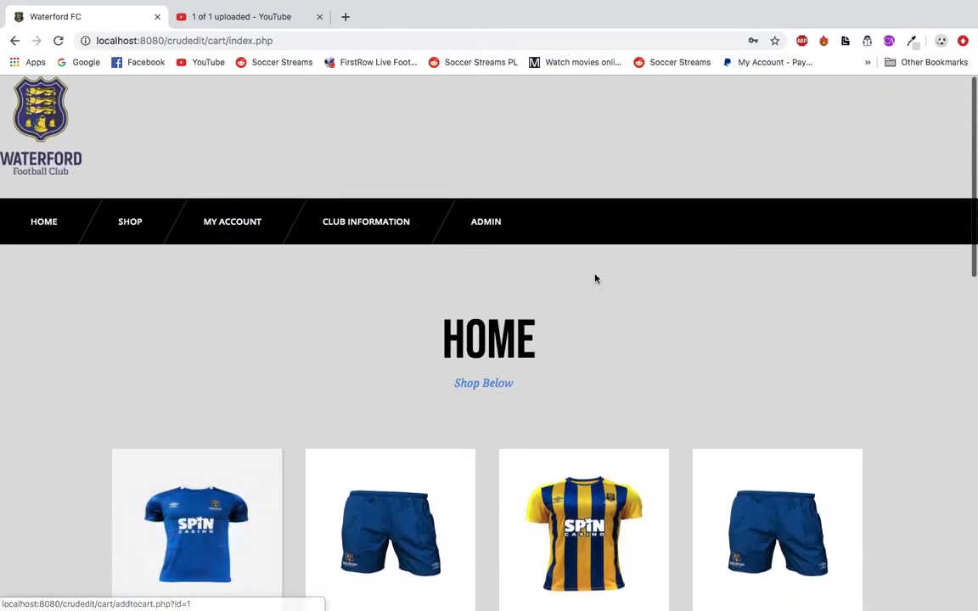
scroll(411, 342, down, 2)
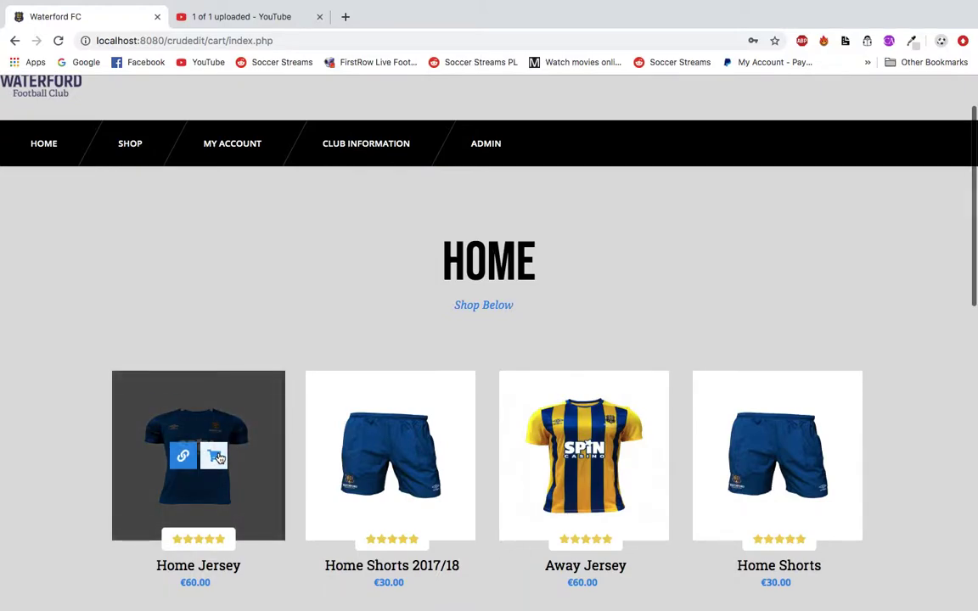
click(216, 456)
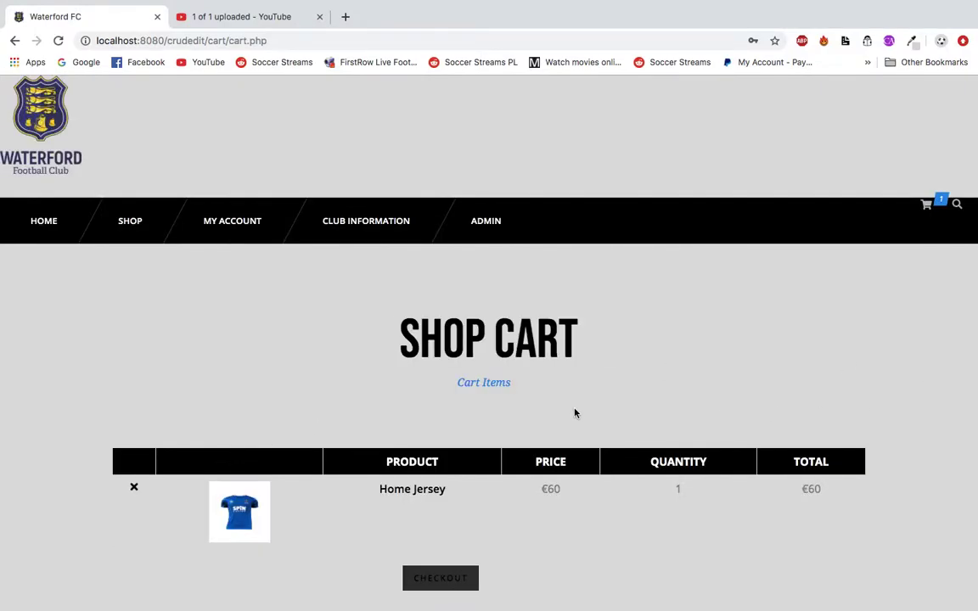
mouse_move(935, 212)
Step: From the Tickets category, open the second Waterford FC vs Shamrock Rovers ticket
mouse_move(130, 223)
click(119, 288)
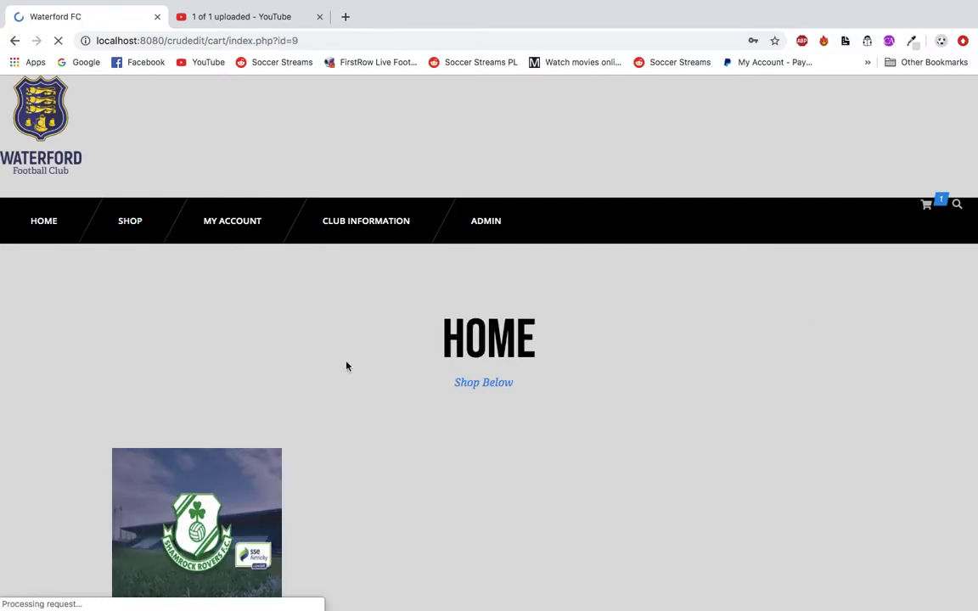
scroll(345, 367, down, 3)
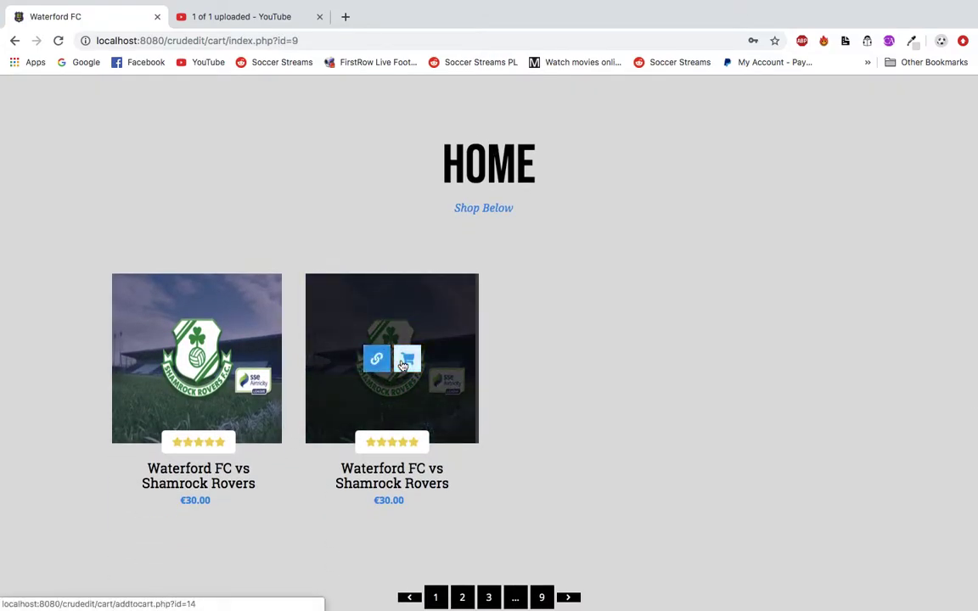
click(378, 361)
scroll(465, 382, down, 4)
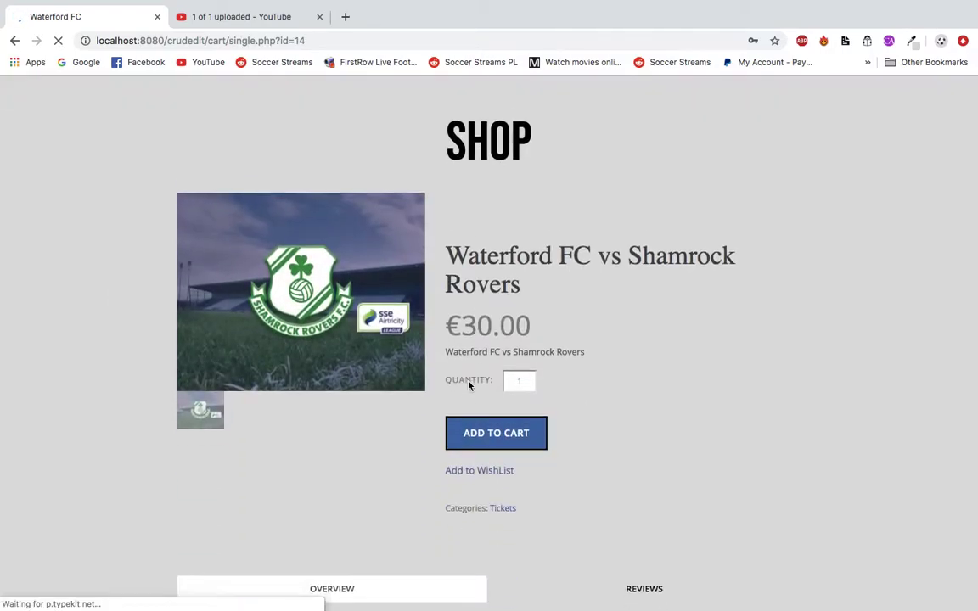
scroll(599, 366, up, 2)
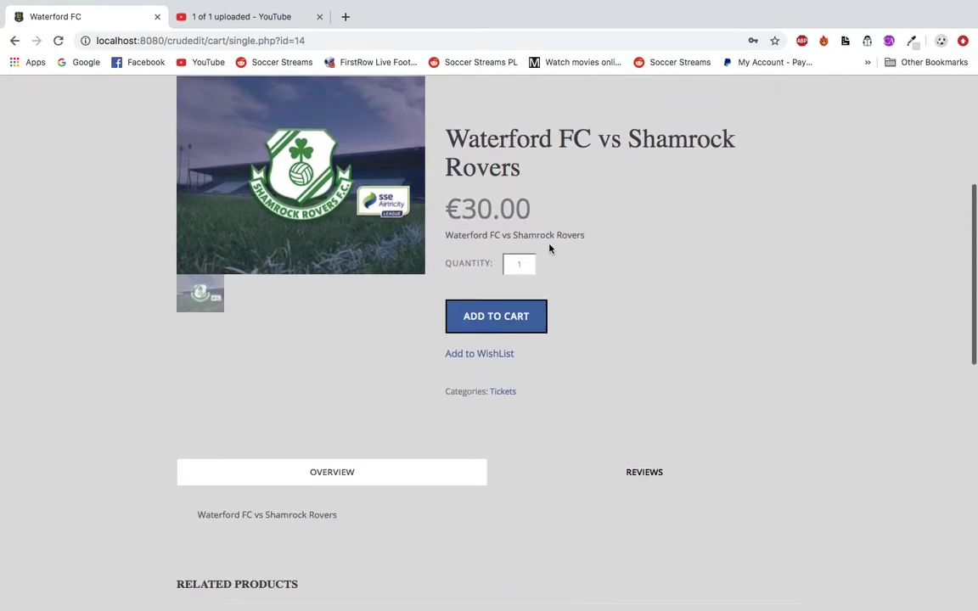
scroll(510, 293, down, 1)
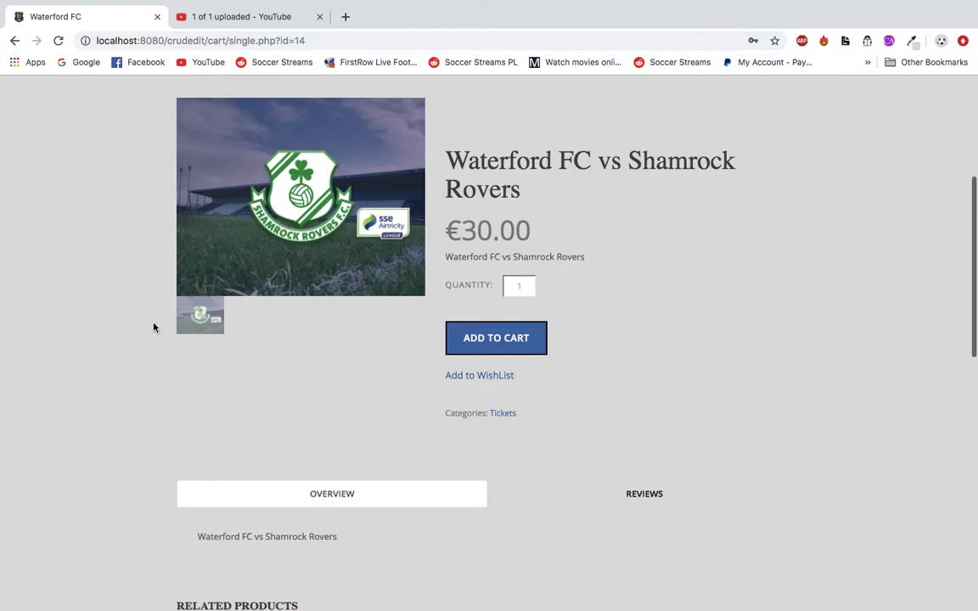
scroll(357, 327, down, 2)
scroll(378, 430, down, 2)
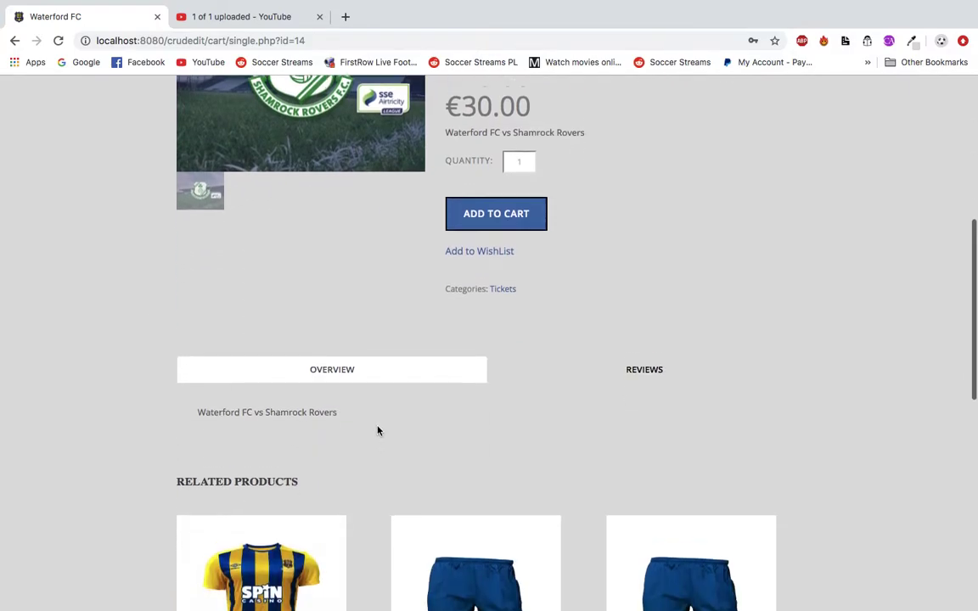
Step: Show the ticket's reviews and look through them
click(655, 340)
scroll(474, 364, down, 2)
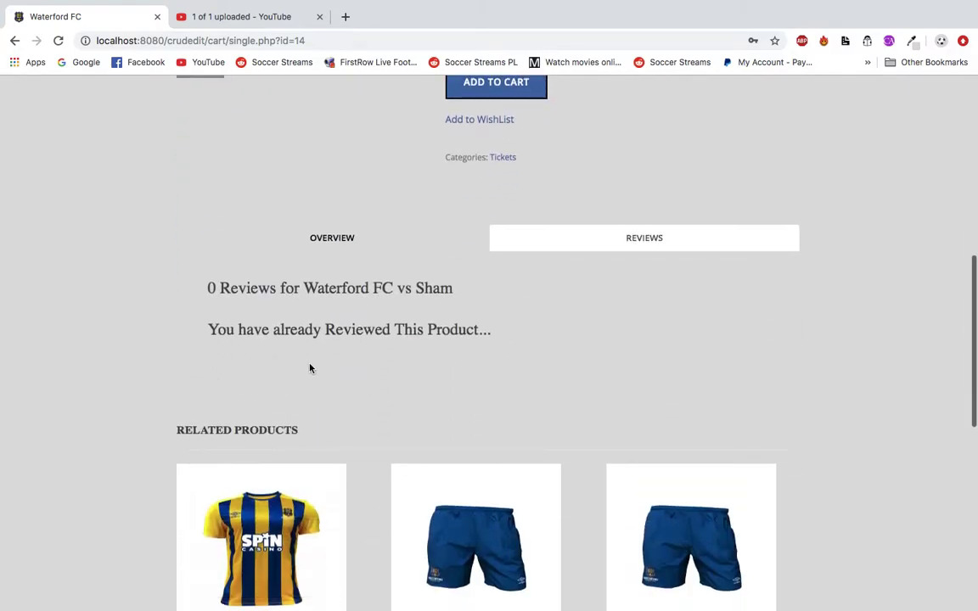
scroll(309, 367, up, 2)
scroll(434, 340, down, 5)
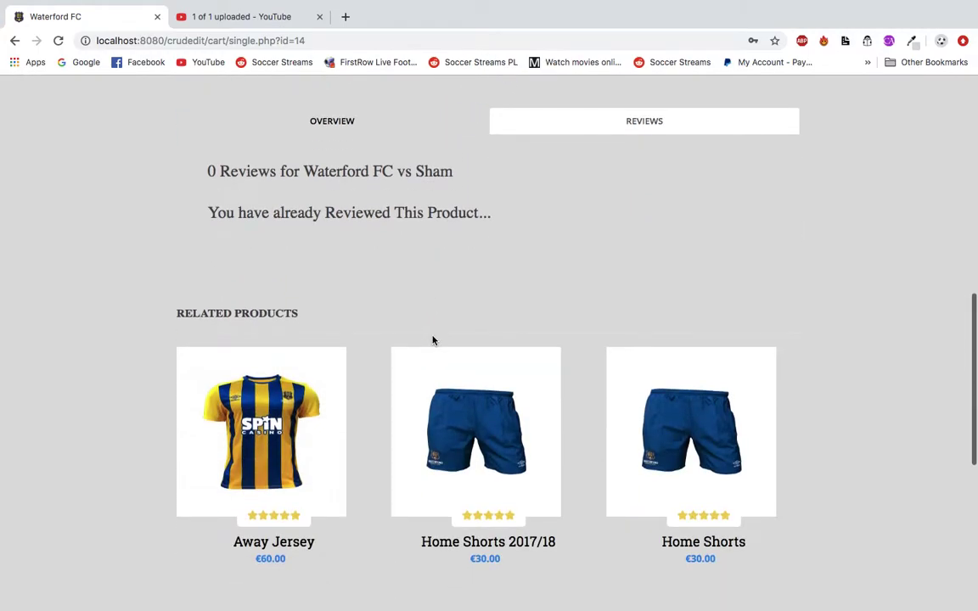
scroll(448, 289, down, 2)
scroll(344, 397, down, 4)
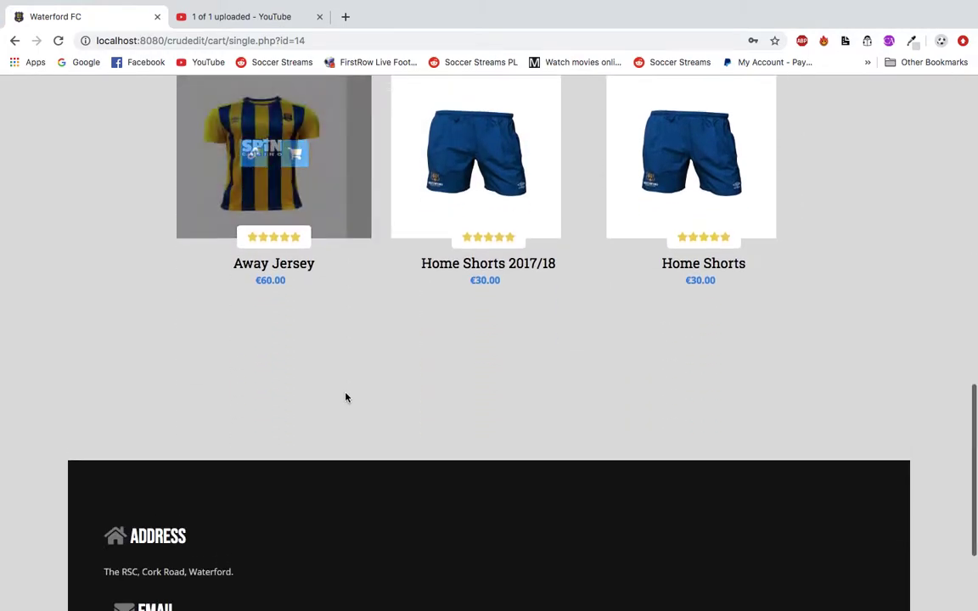
scroll(345, 397, up, 12)
scroll(345, 398, up, 3)
Step: Set the quantity to 3 and add the tickets to the cart, bringing the subtotal to €150.00
click(519, 398)
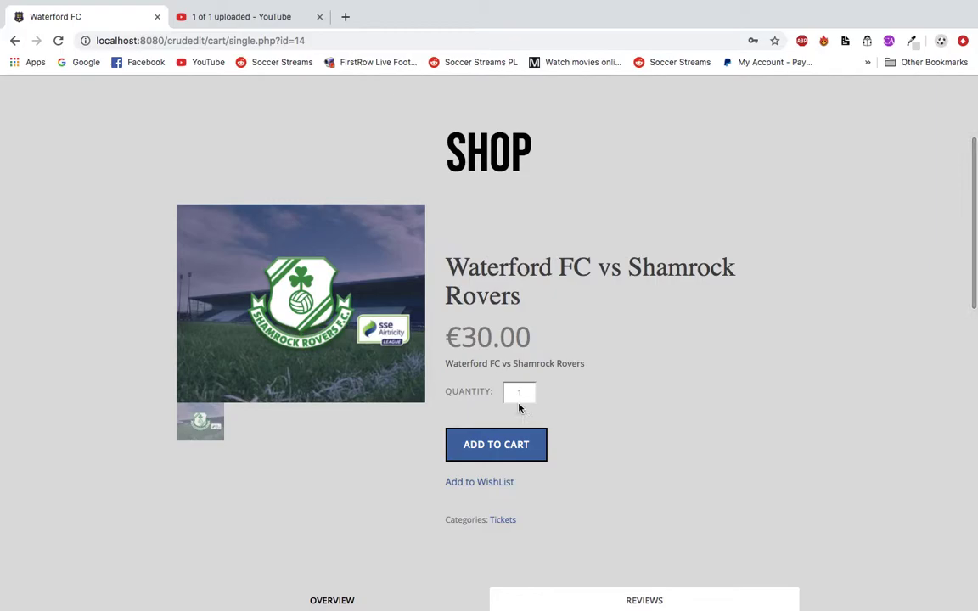
text(3)
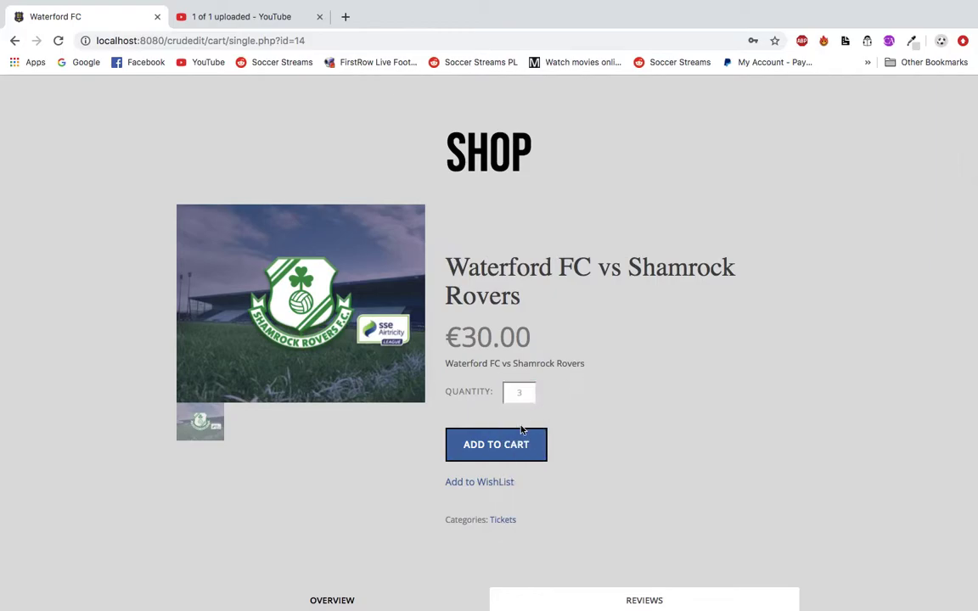
click(516, 445)
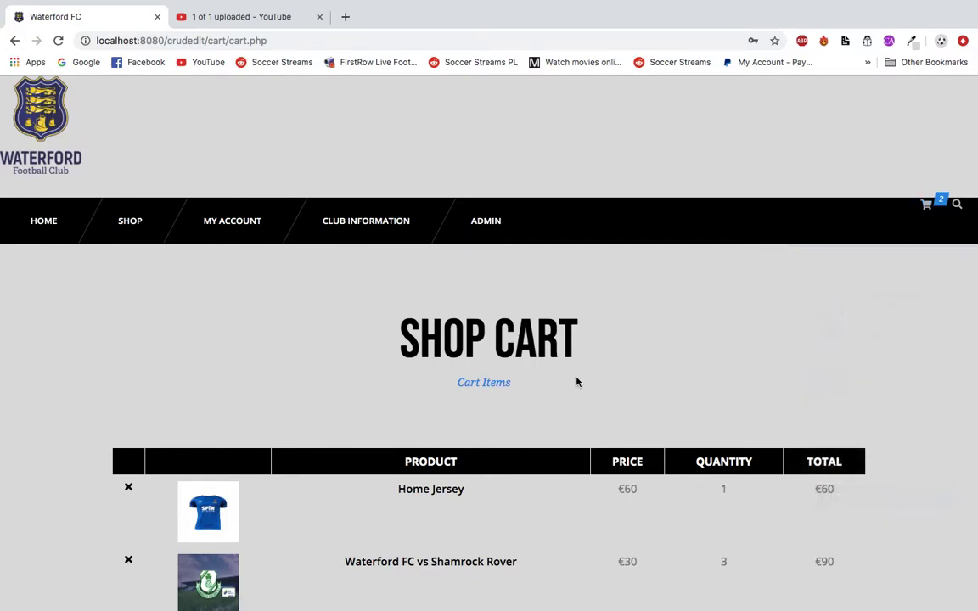
Step: Scroll down to the cart totals, which show free shipping and a €150.00 order total
scroll(577, 382, down, 3)
scroll(481, 506, down, 2)
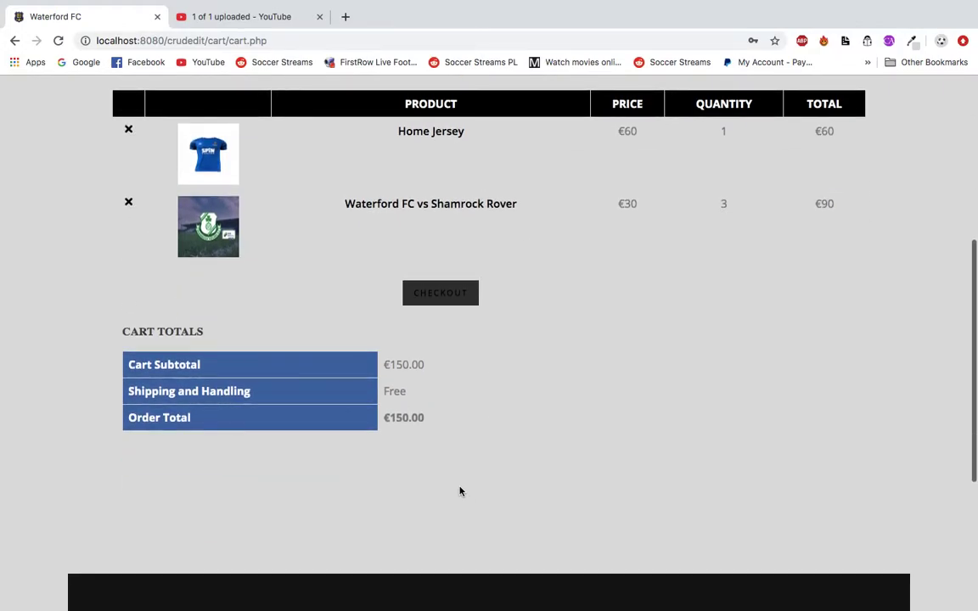
Step: Proceed to checkout and paste a different account's e-mail into the login field
click(445, 299)
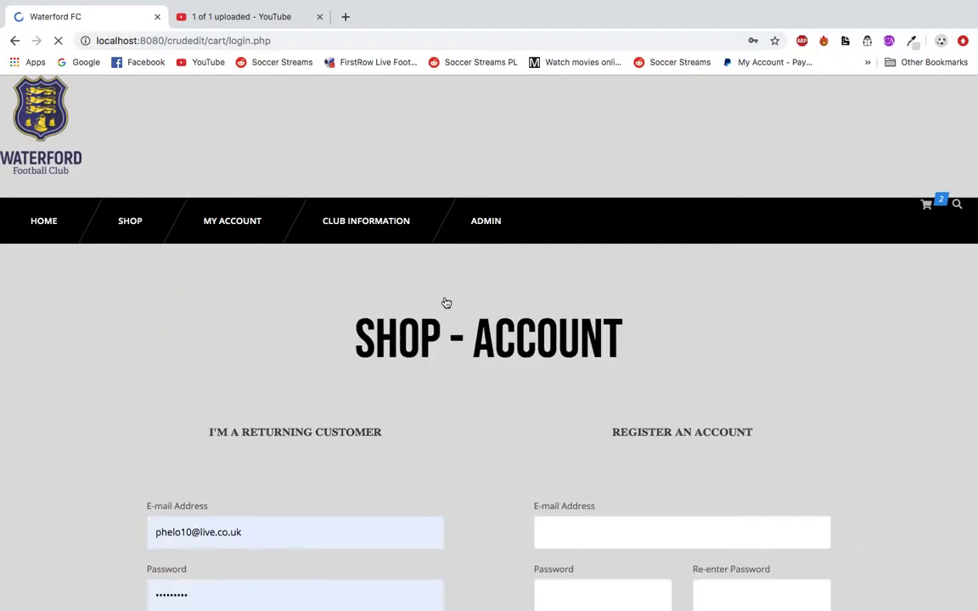
scroll(446, 302, down, 3)
double_click(269, 345)
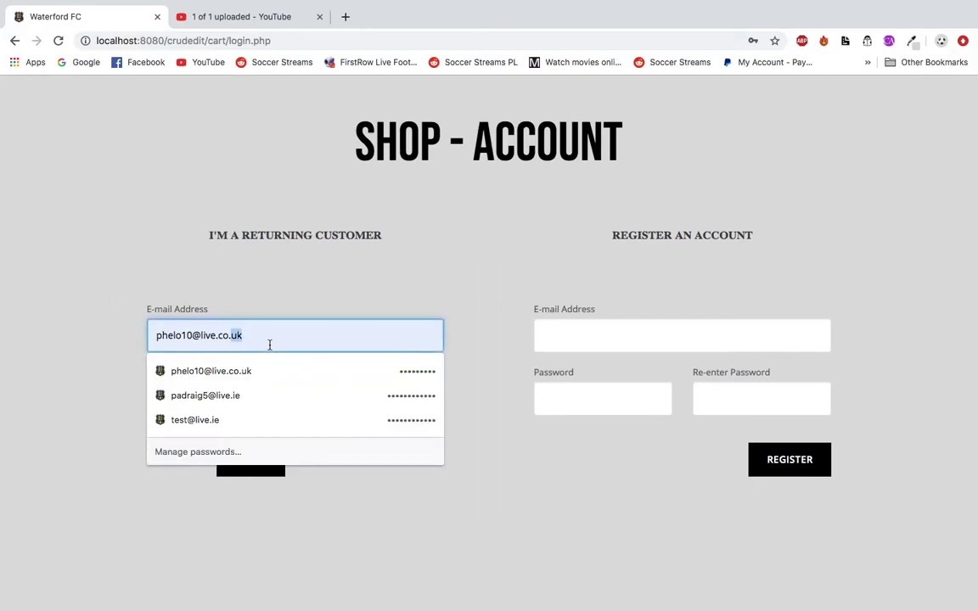
click(269, 344)
key(super+v)
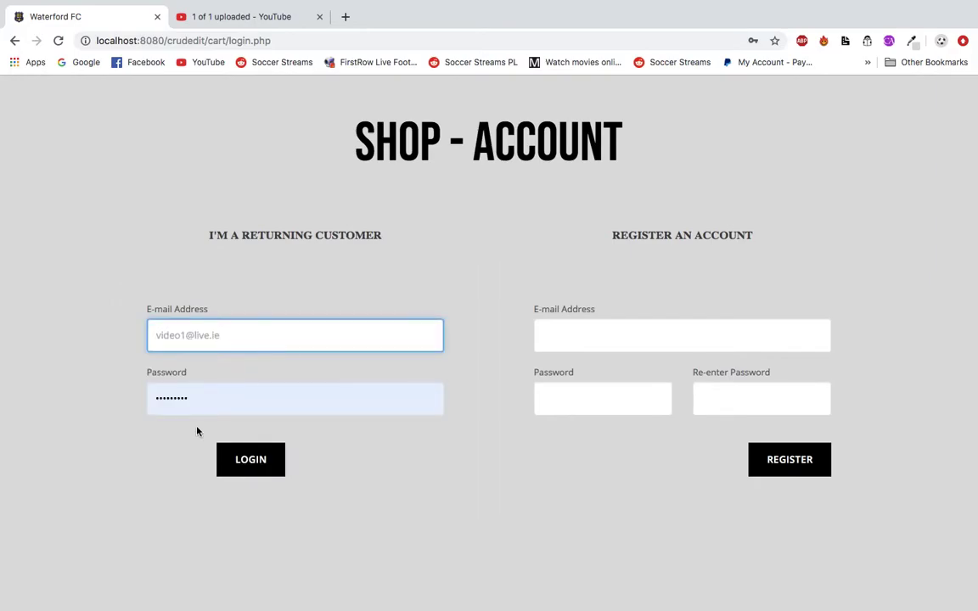
Step: Replace the account password and log in as a returning customer
click(287, 436)
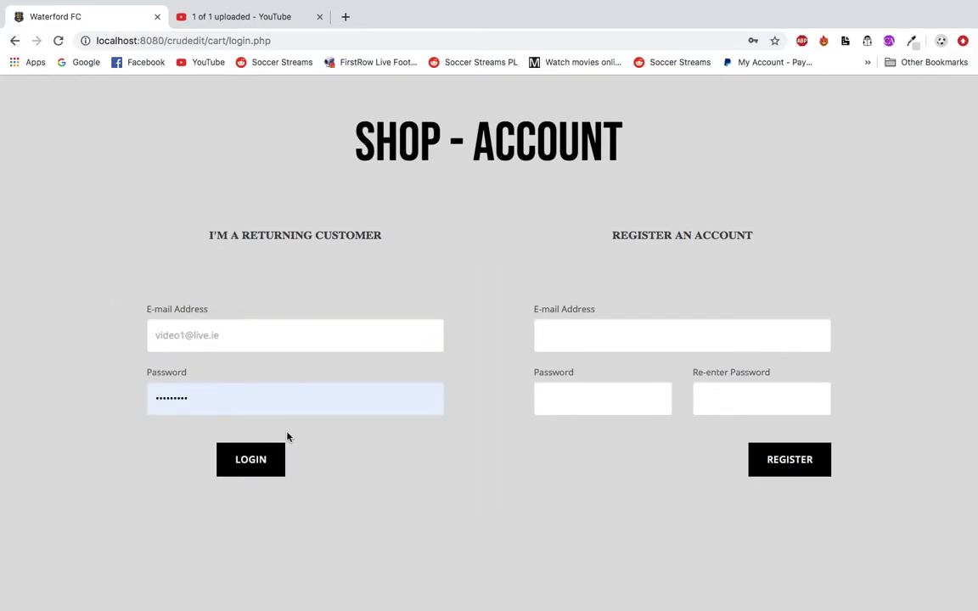
double_click(201, 399)
text(12)
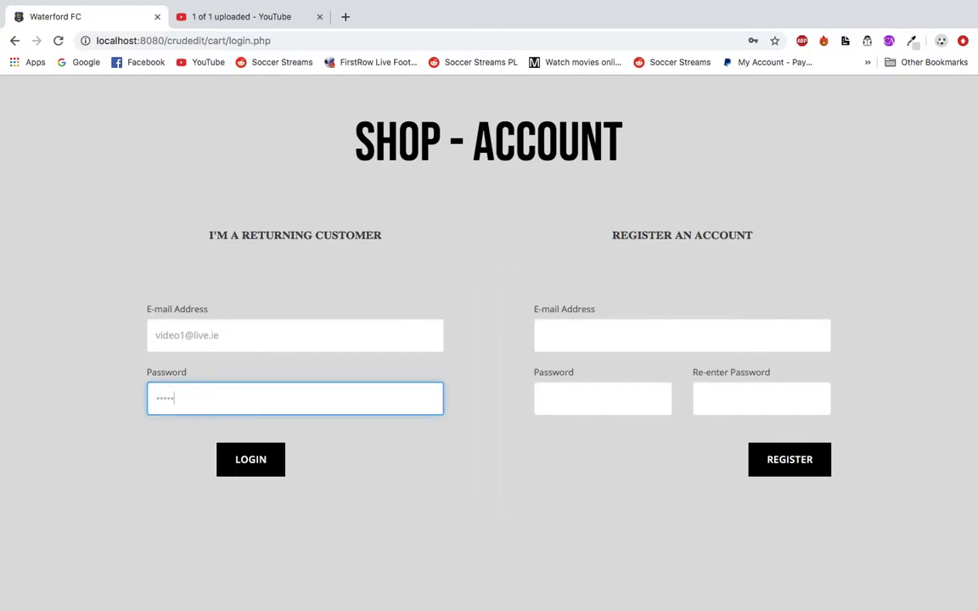
click(266, 469)
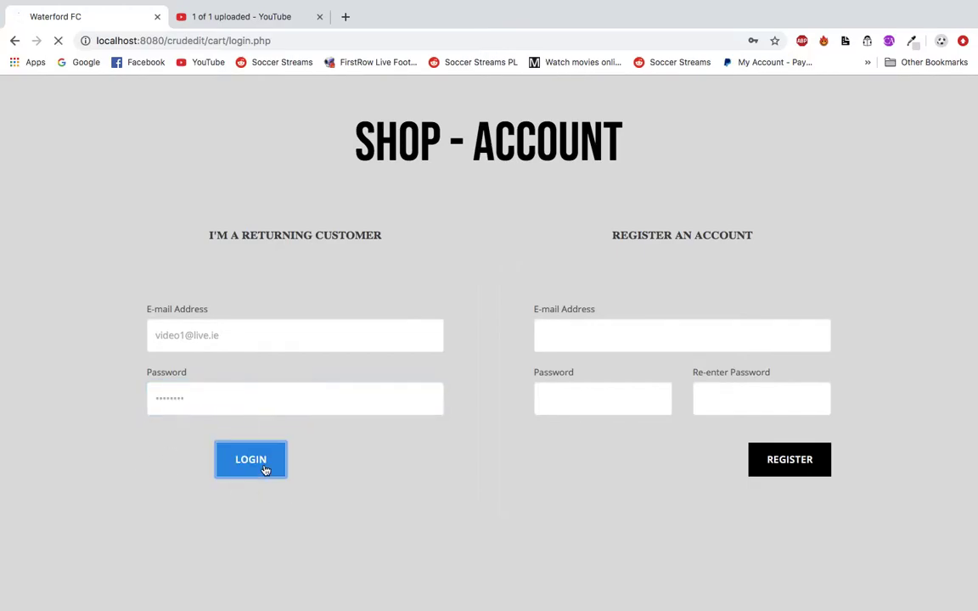
Step: Set the billing country to Ireland
scroll(306, 413, down, 5)
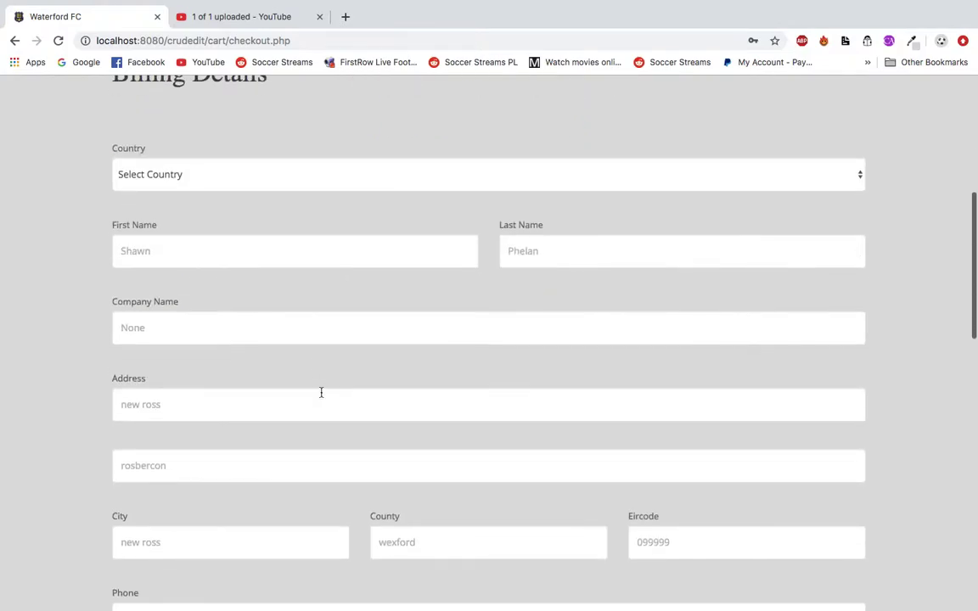
scroll(205, 195, up, 1)
scroll(205, 195, up, 3)
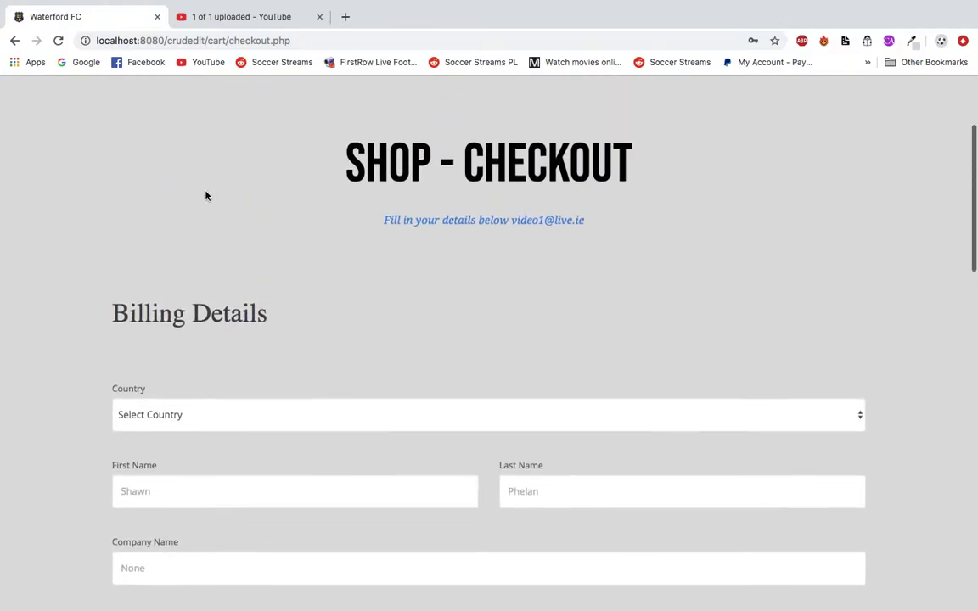
scroll(309, 360, down, 1)
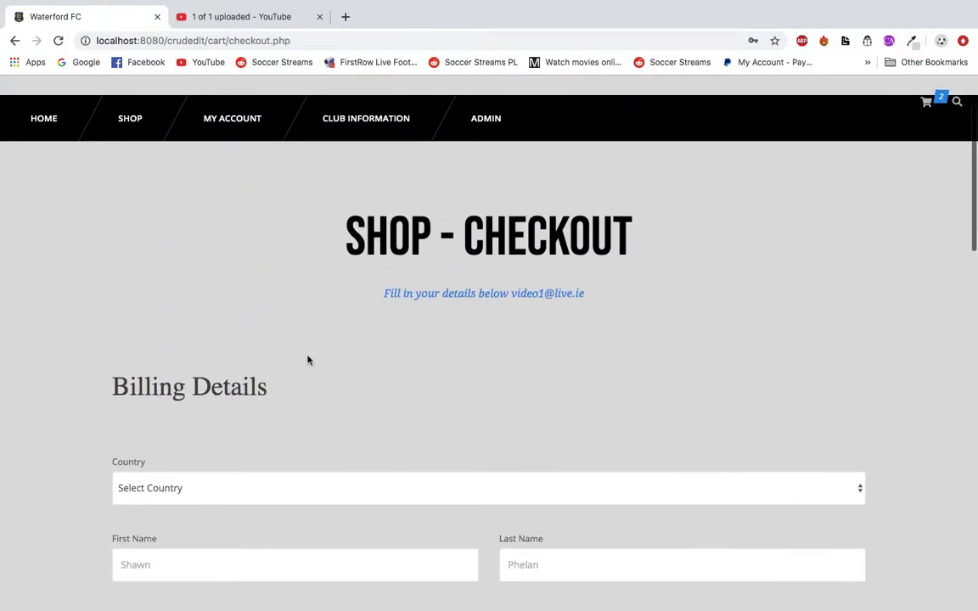
scroll(309, 360, up, 2)
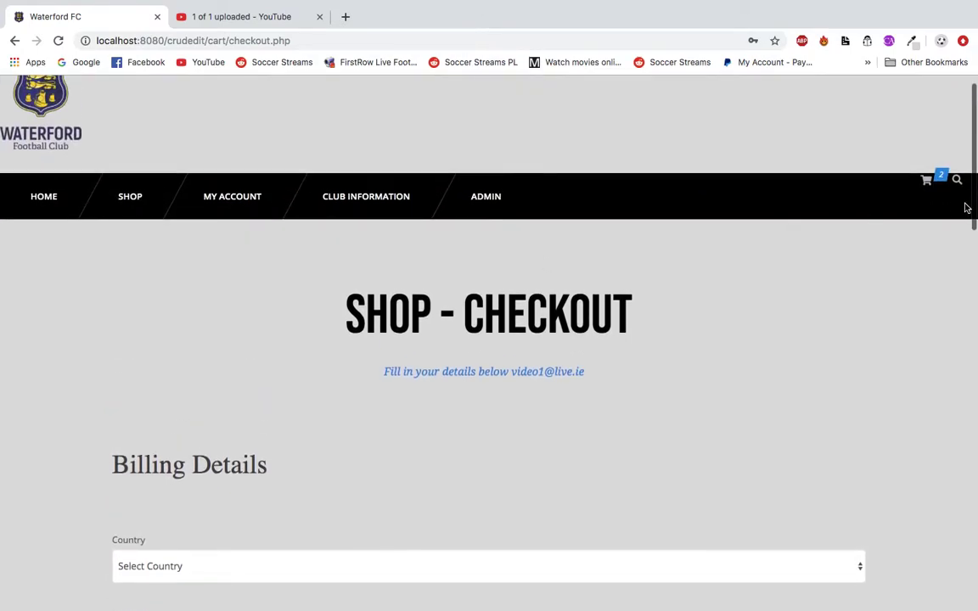
mouse_move(344, 197)
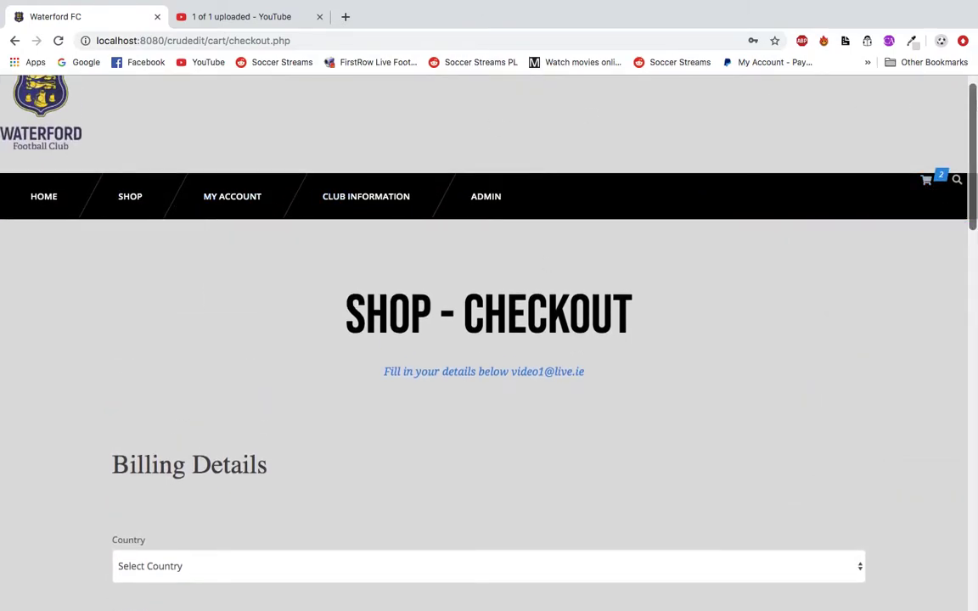
scroll(227, 321, down, 7)
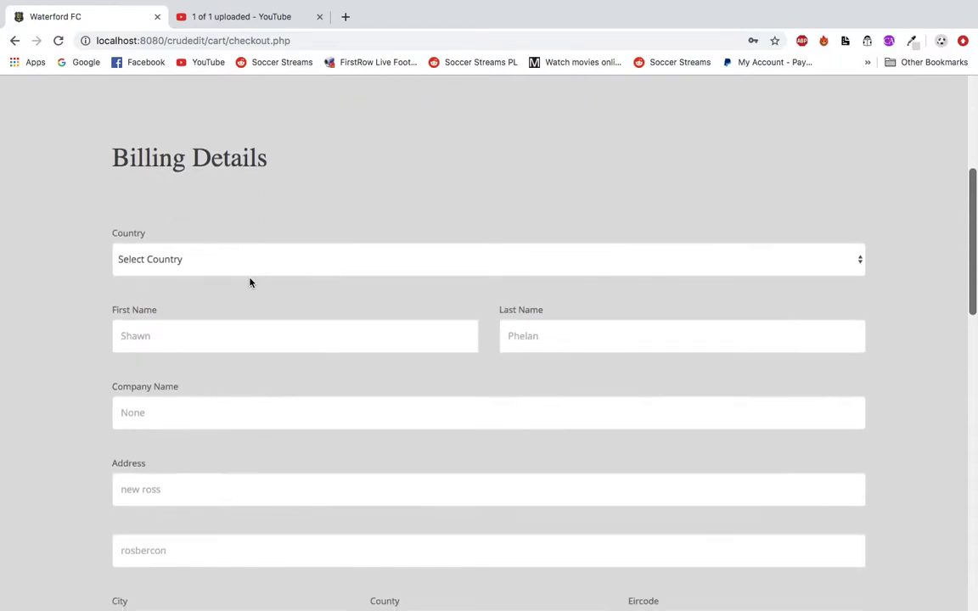
click(205, 270)
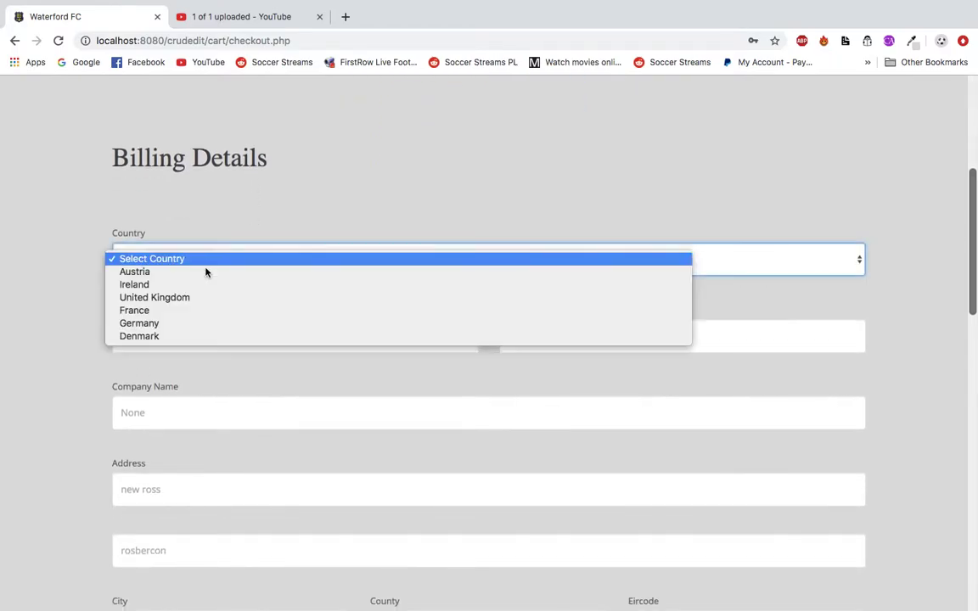
click(142, 285)
Step: Check the First Name and Phone billing fields, dismissing the autofill suggestions
click(174, 327)
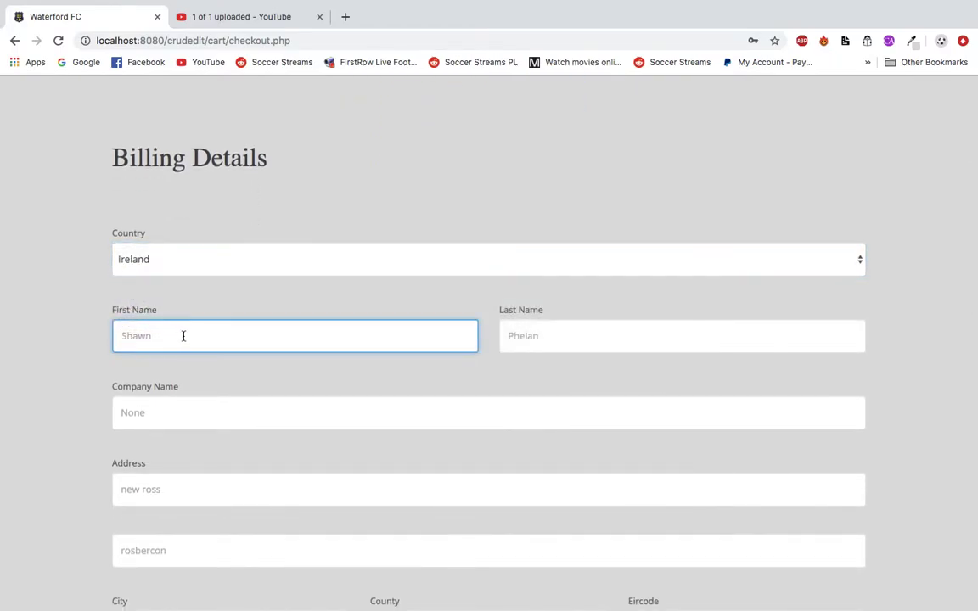
scroll(183, 337, down, 5)
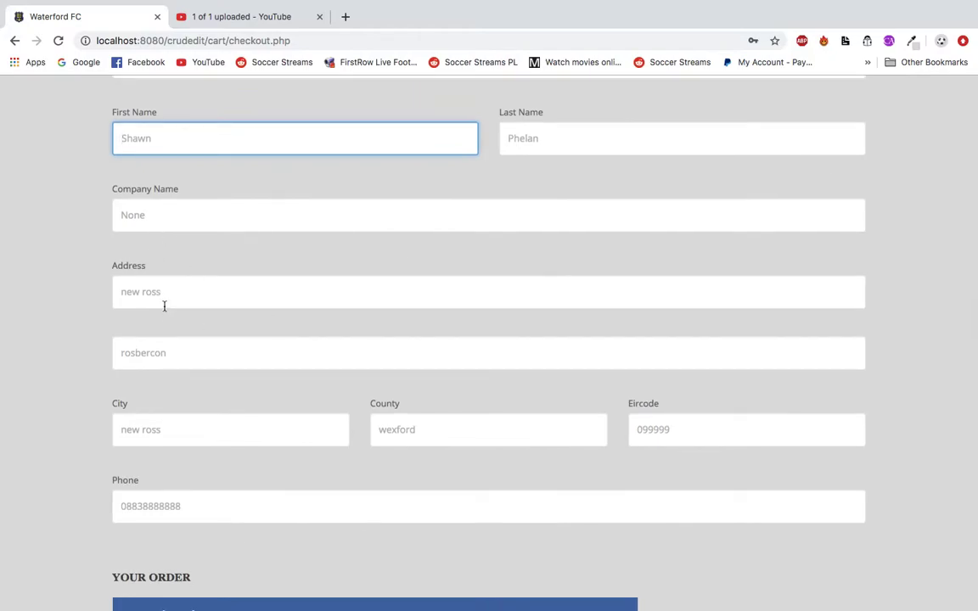
scroll(204, 332, down, 4)
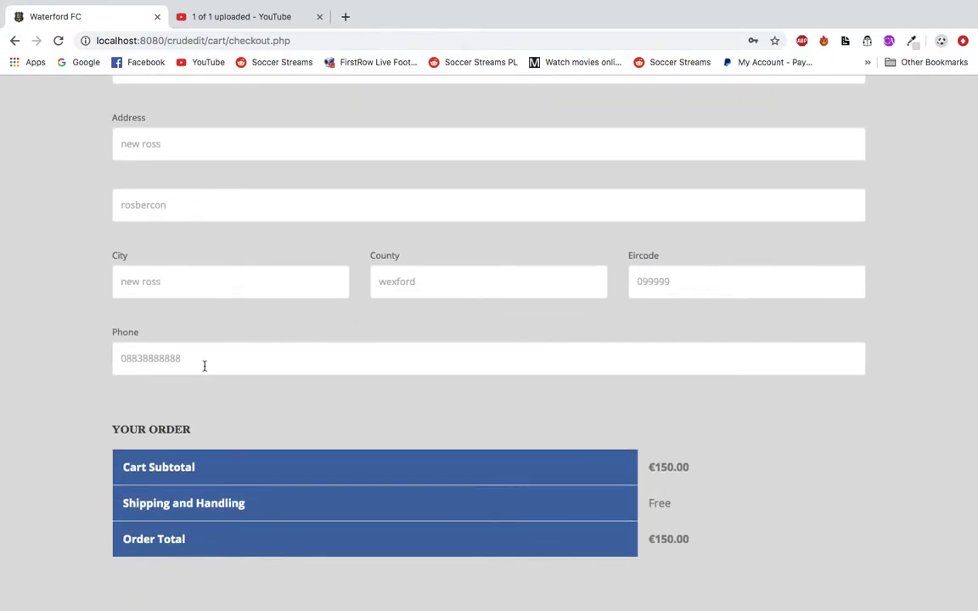
click(184, 369)
click(235, 323)
Step: Start paying the €150.00 order with PayPal
scroll(235, 323, down, 5)
scroll(235, 322, up, 6)
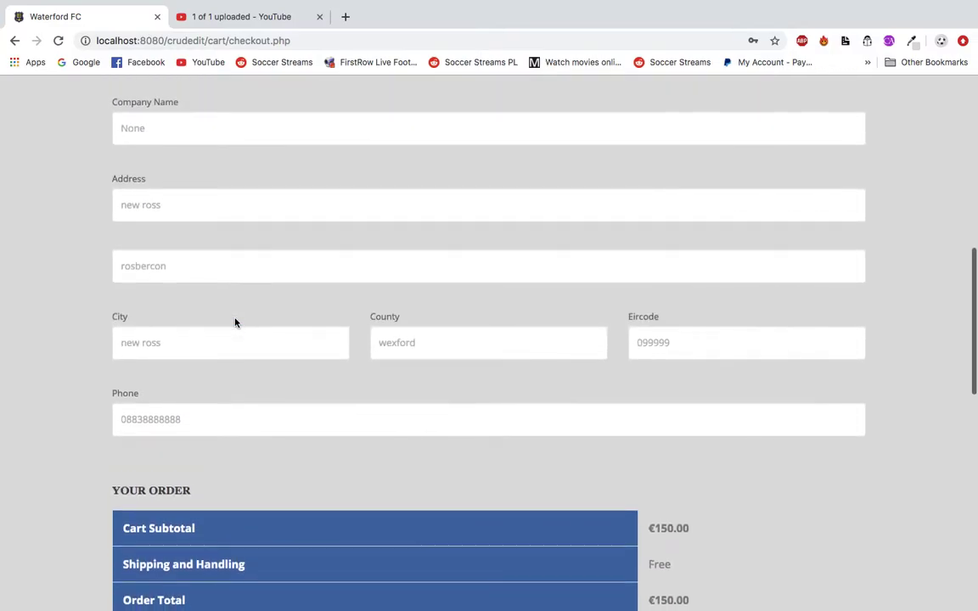
scroll(235, 323, down, 6)
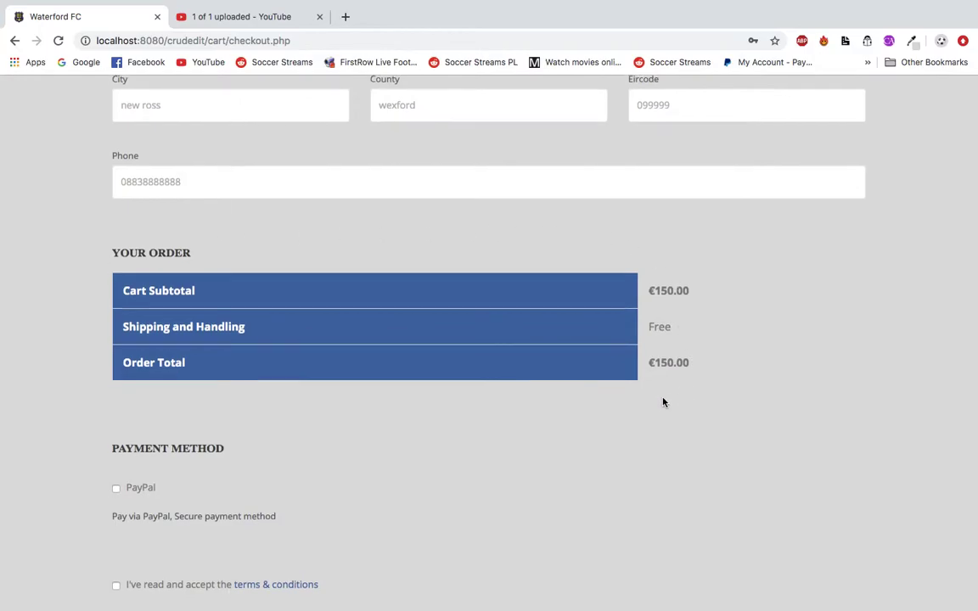
scroll(153, 406, down, 5)
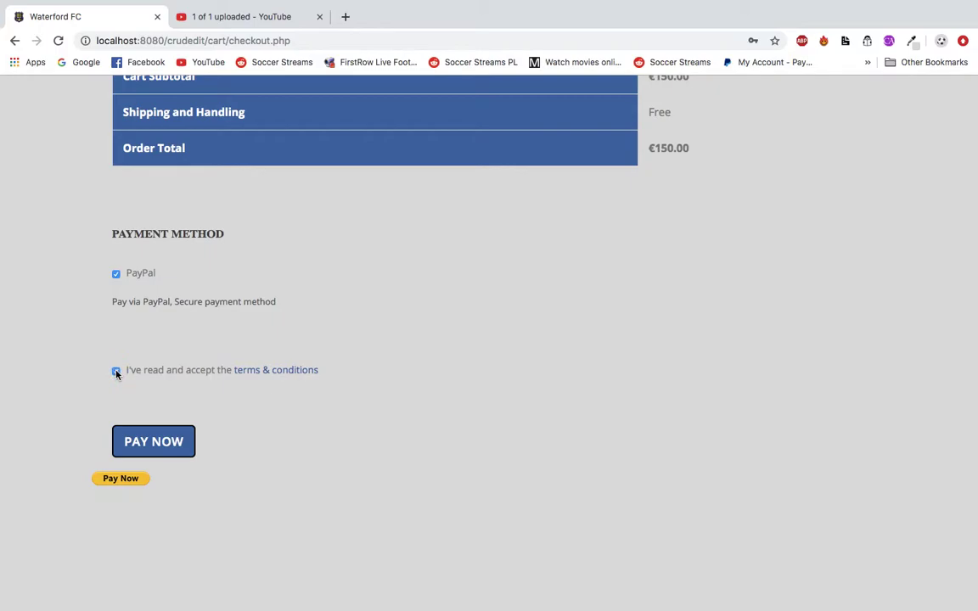
scroll(116, 374, down, 1)
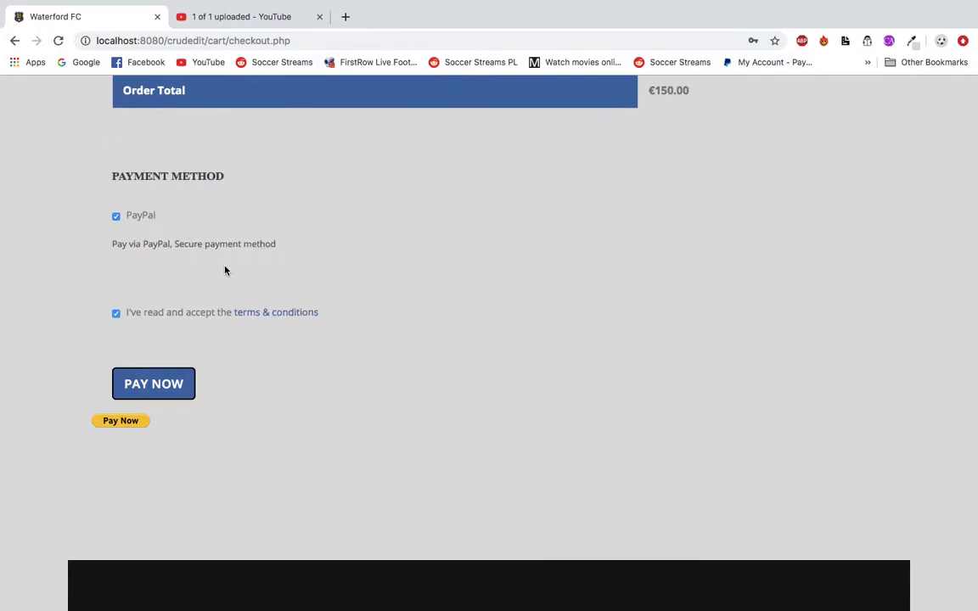
click(124, 422)
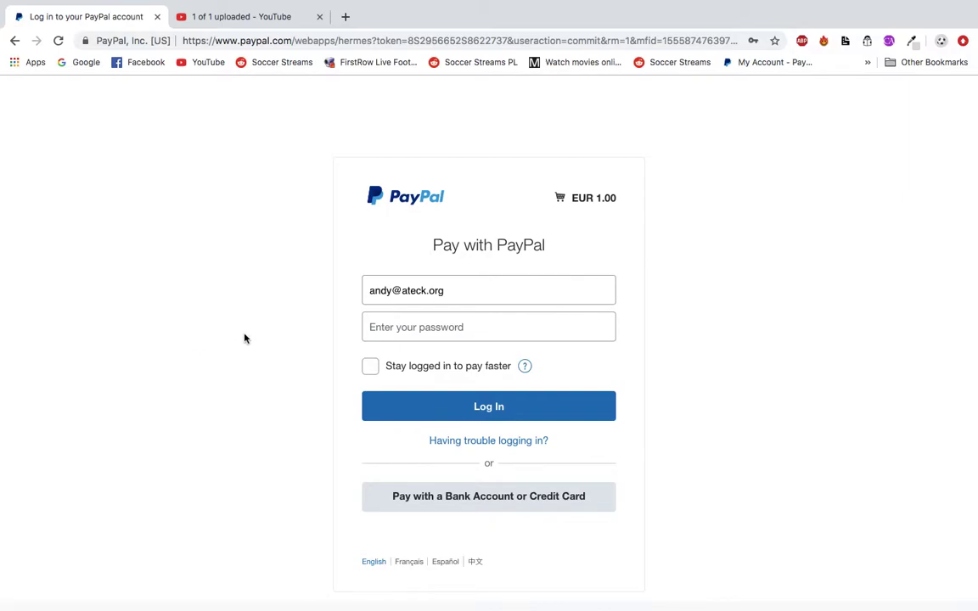
Step: Leave PayPal's login page unused and place the €150 order from checkout
key(super+bracketleft)
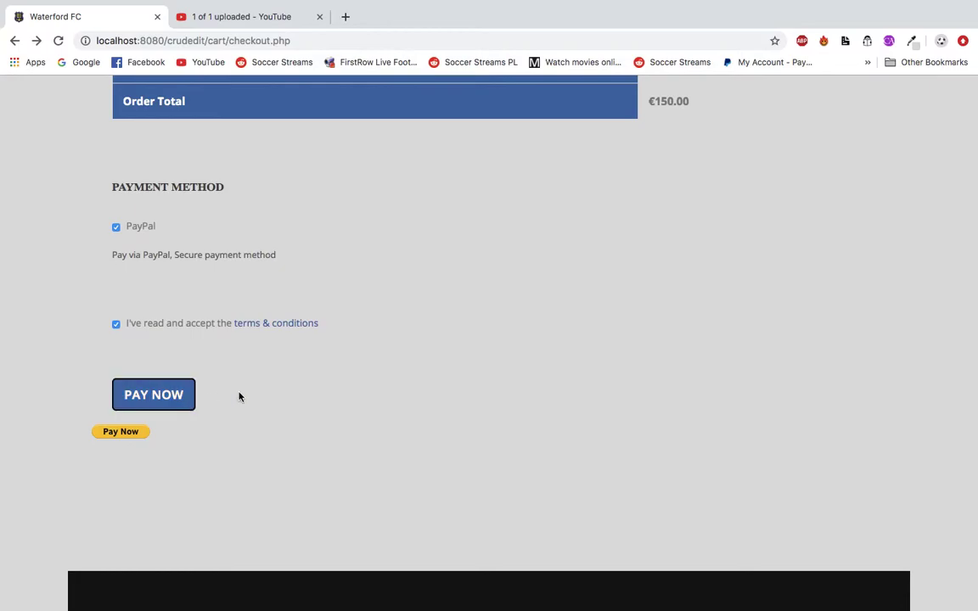
click(162, 399)
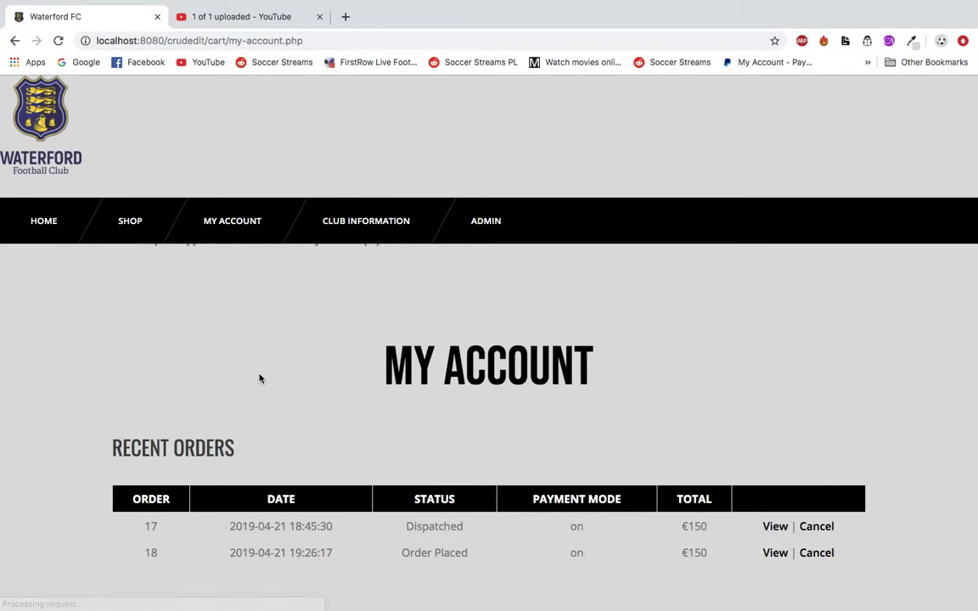
Step: Scroll through Recent Orders and My Addresses, highlighting order 17's details along the way
scroll(259, 379, down, 2)
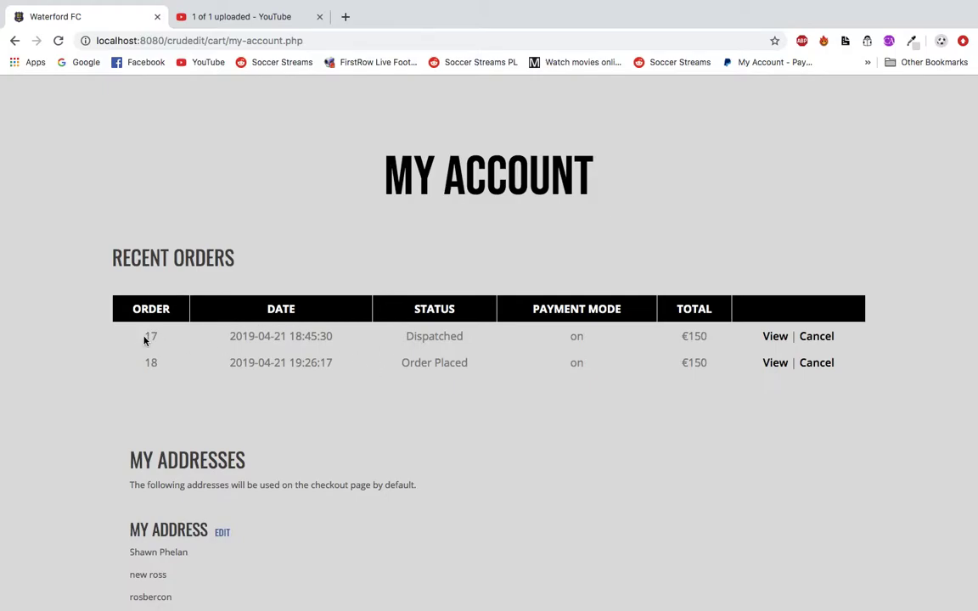
scroll(245, 357, down, 1)
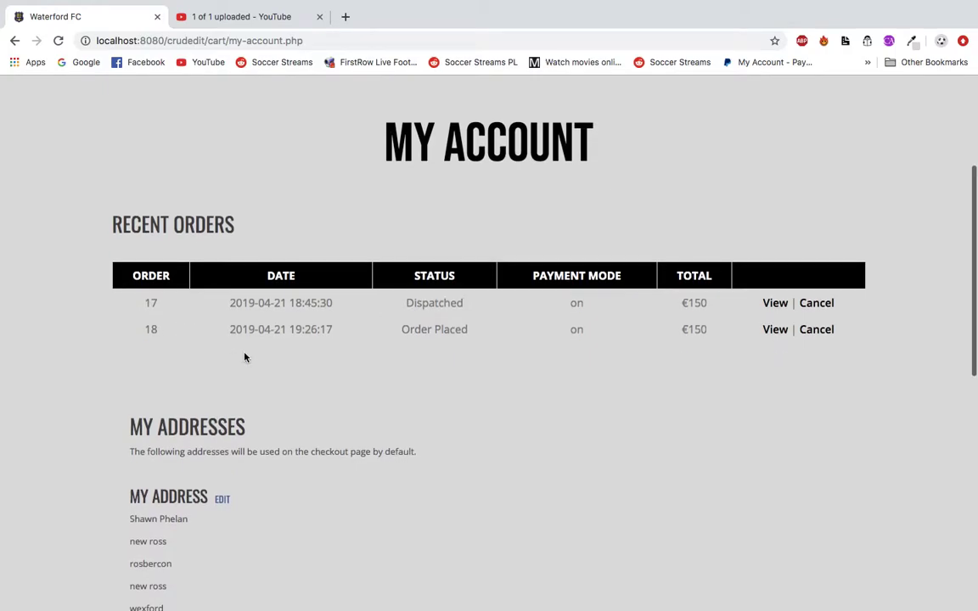
drag(144, 304, 836, 291)
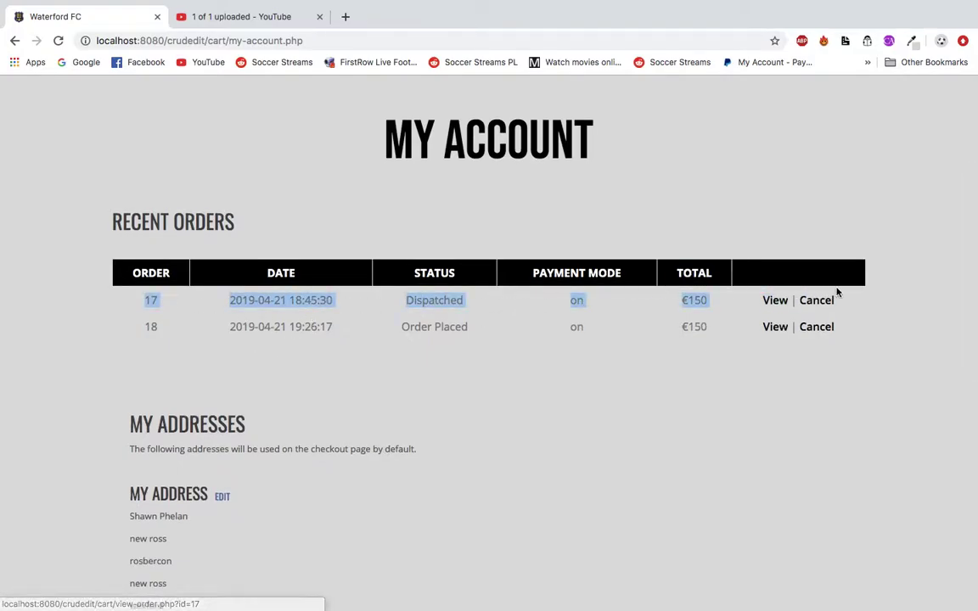
click(878, 303)
scroll(448, 319, down, 1)
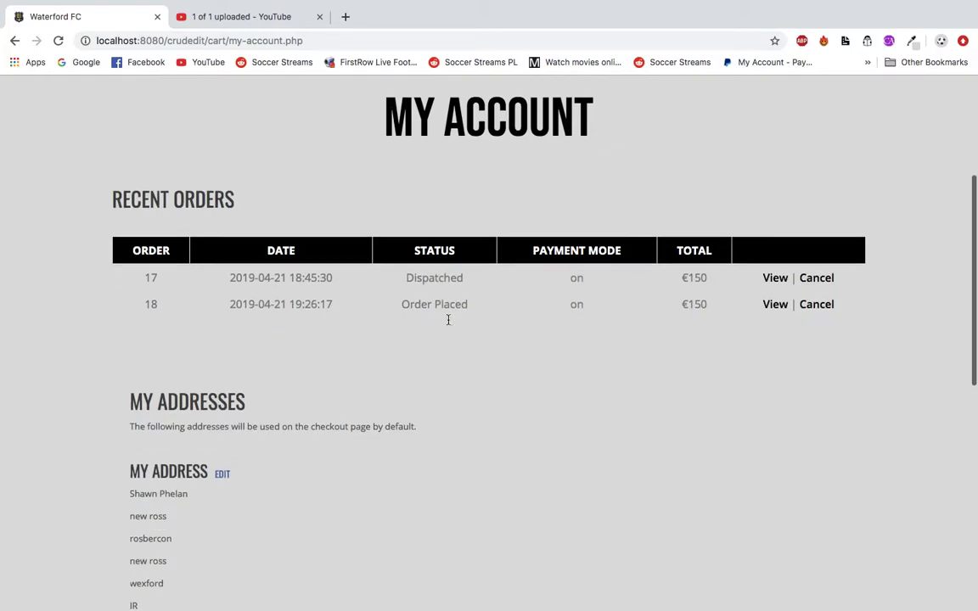
drag(207, 304, 355, 299)
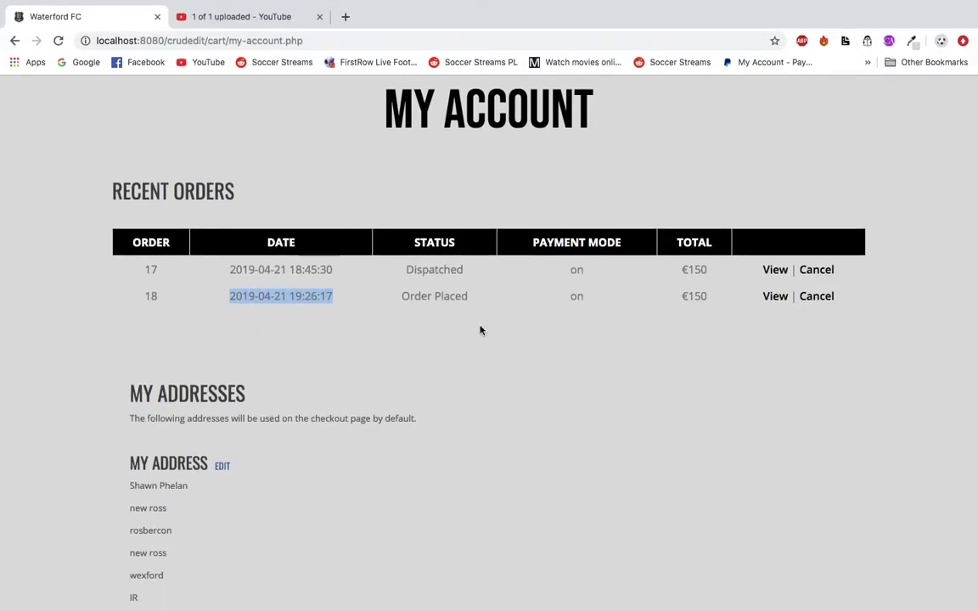
scroll(481, 331, down, 5)
scroll(452, 332, down, 1)
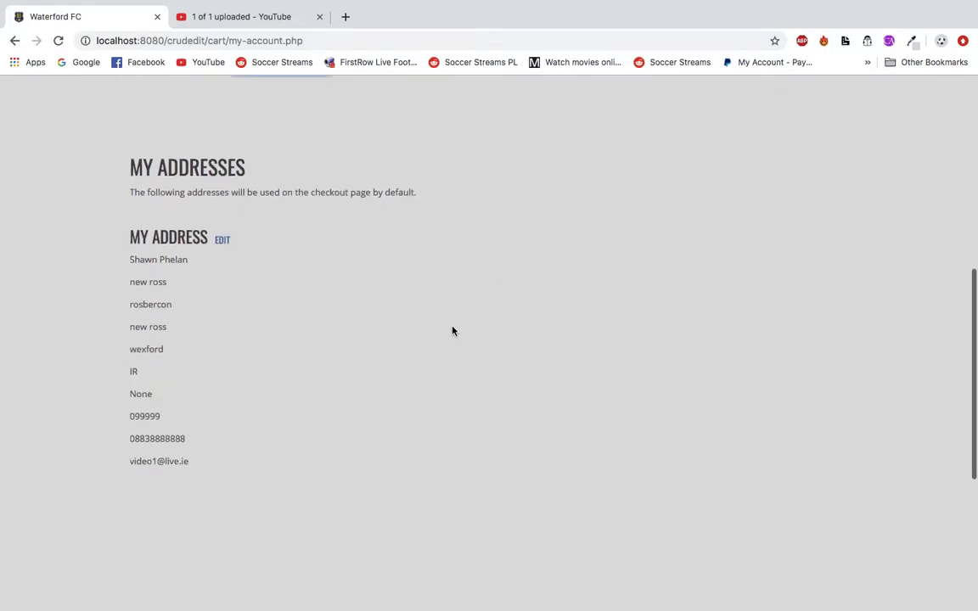
scroll(453, 331, up, 5)
Step: Open order 18's details and check its Order Placed status
click(773, 242)
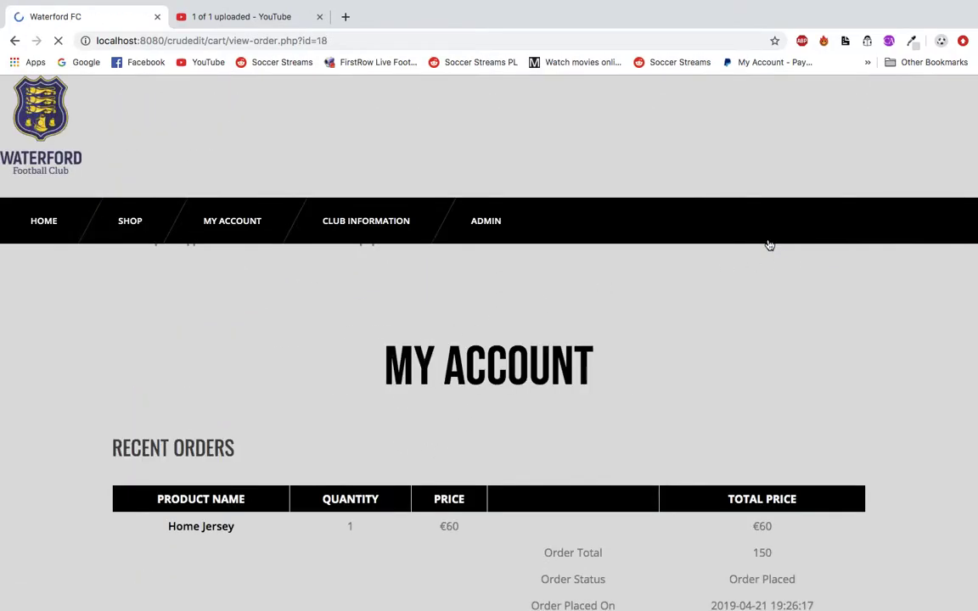
scroll(768, 245, down, 4)
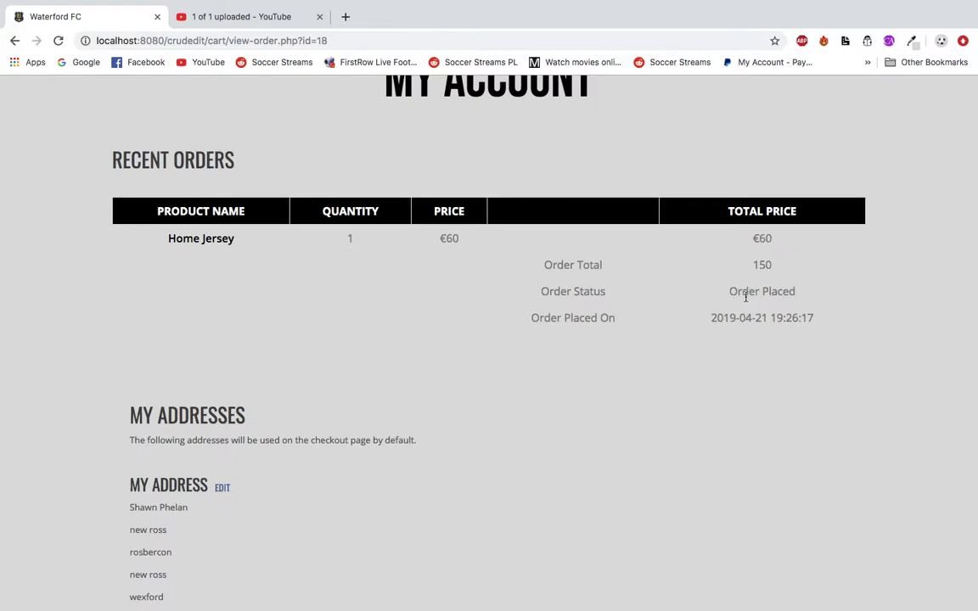
drag(735, 290, 767, 290)
click(732, 330)
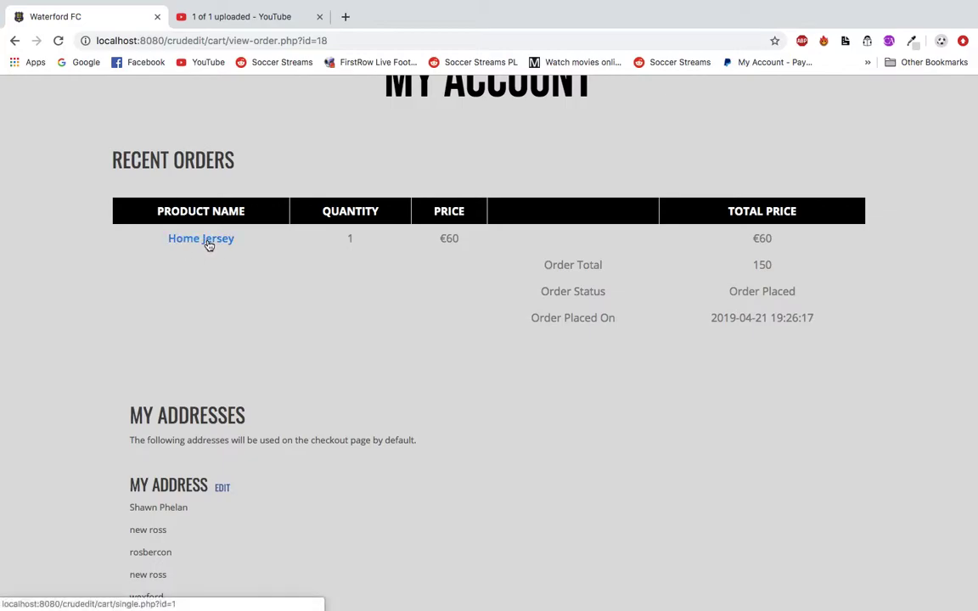
Step: Bring up the My Orders list from the MY ACCOUNT menu
scroll(382, 253, up, 3)
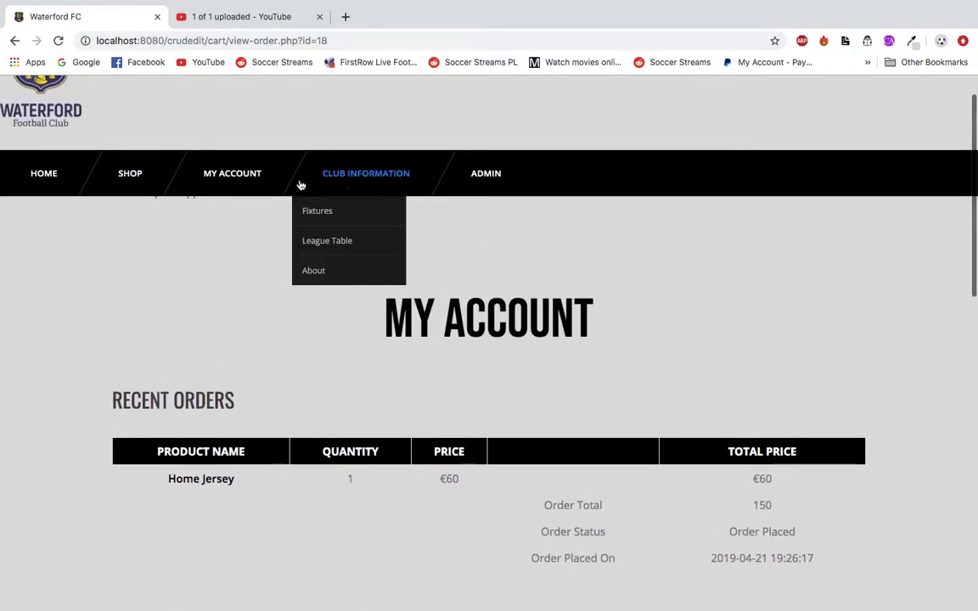
mouse_move(208, 175)
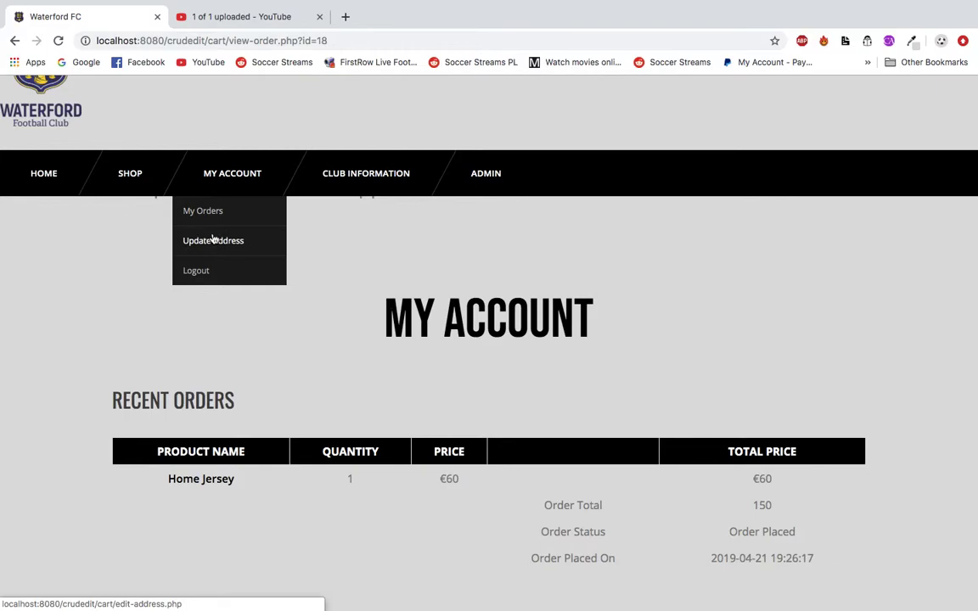
click(204, 211)
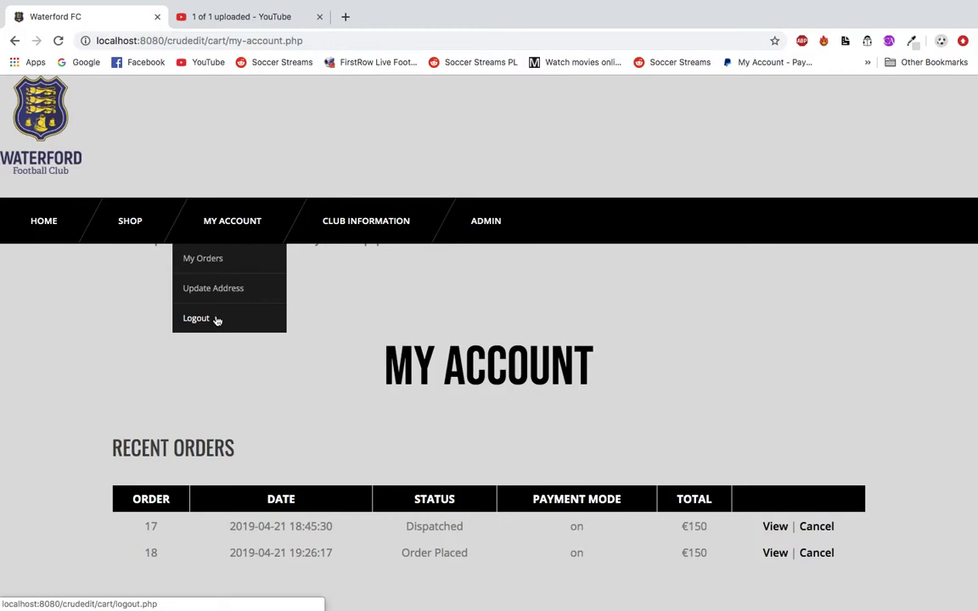
mouse_move(305, 229)
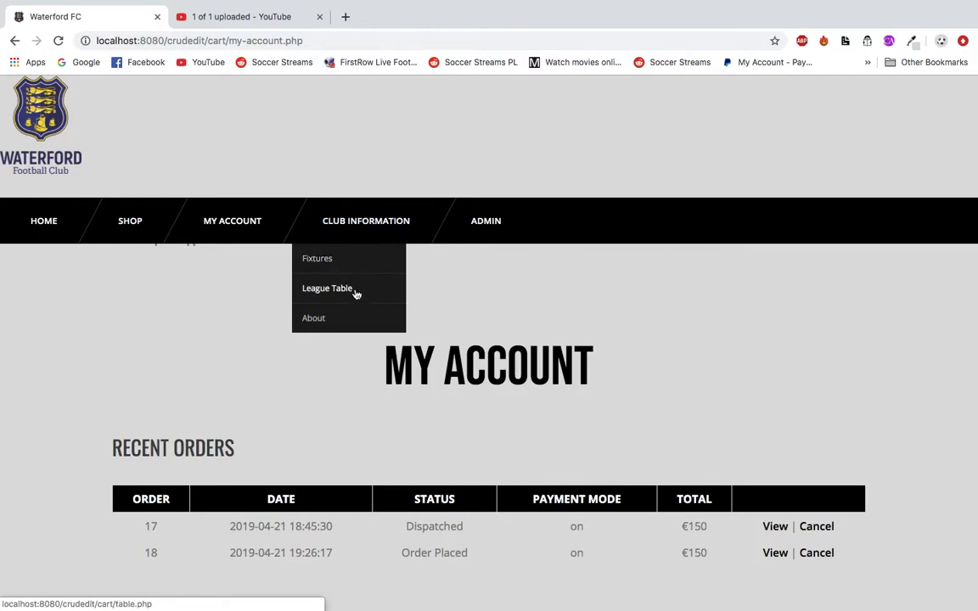
Step: Open Admin Shopping Cart from the ADMIN menu and log in to the admin area
mouse_move(240, 216)
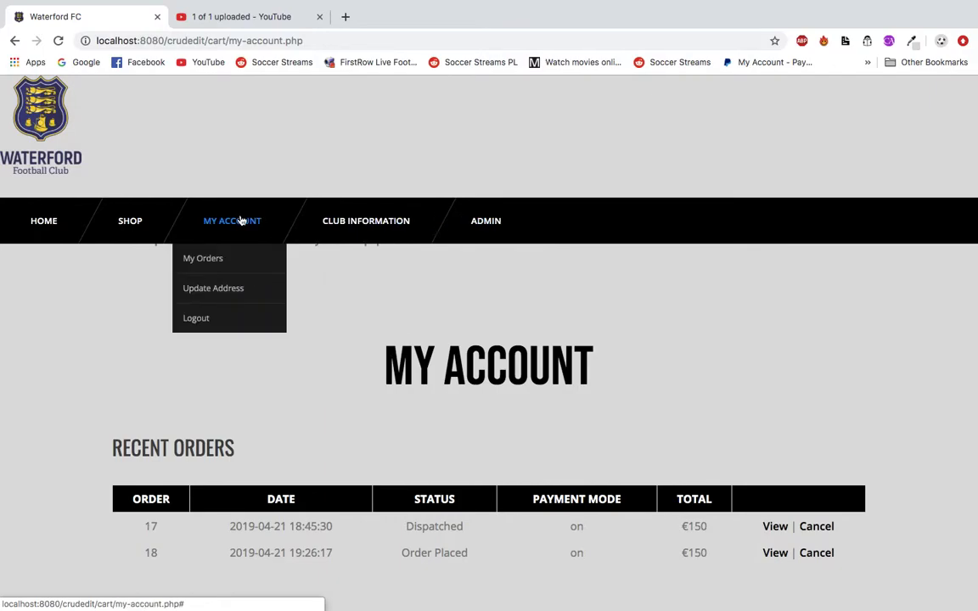
mouse_move(489, 232)
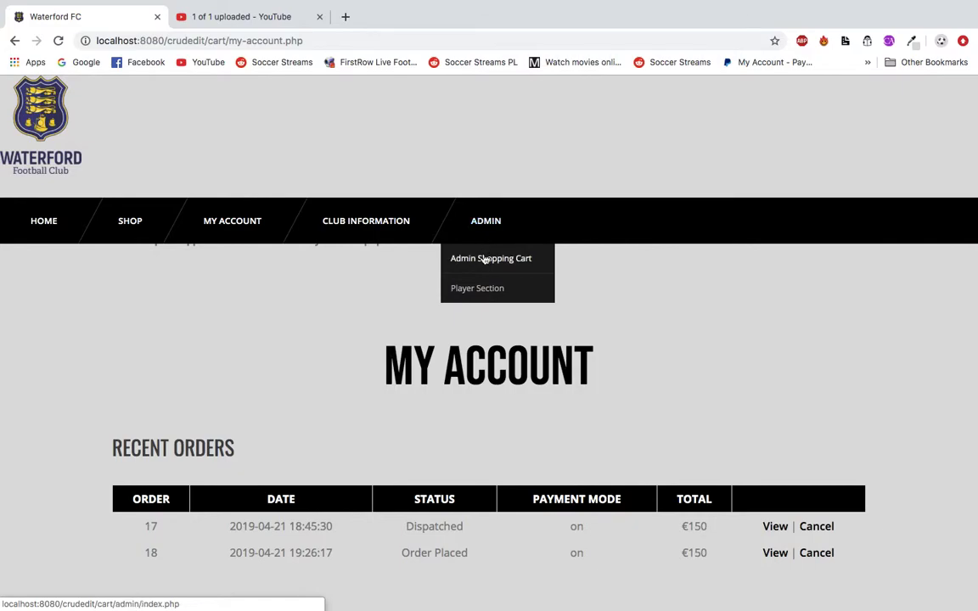
click(485, 259)
scroll(485, 259, down, 3)
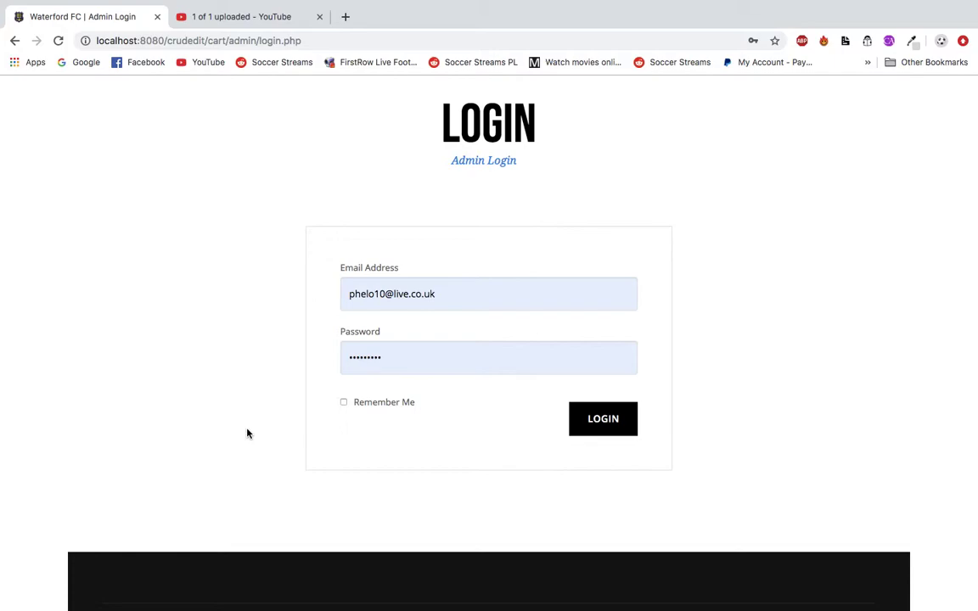
click(628, 425)
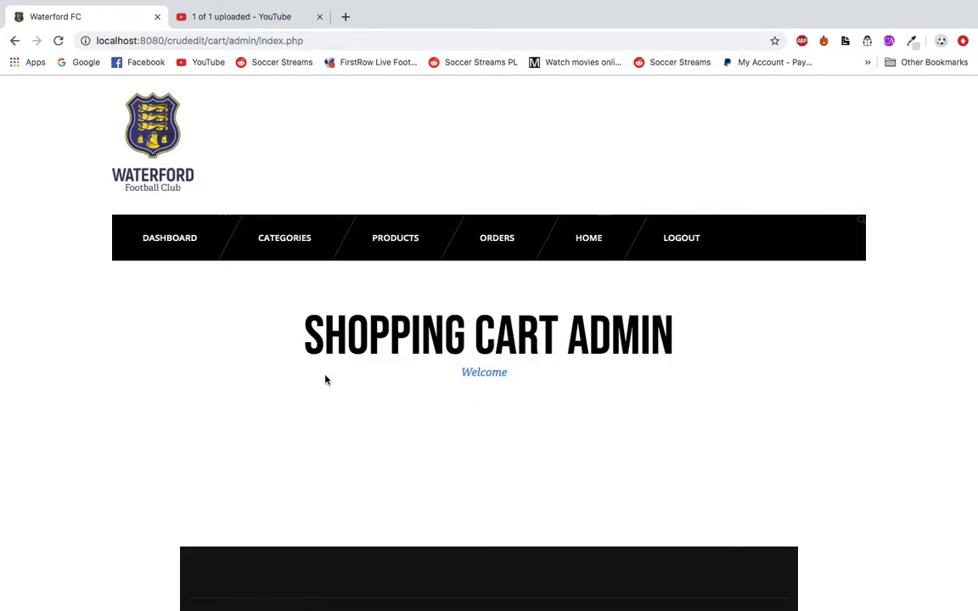
mouse_move(284, 245)
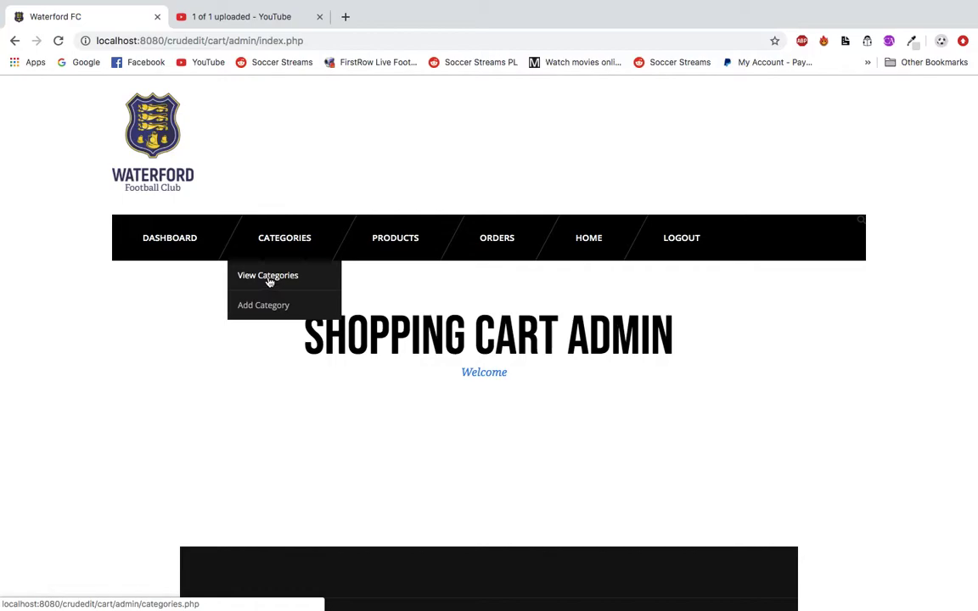
Step: Review the Shorts, Tickets and Jersey categories, then return via the home page to the admin category list
click(269, 281)
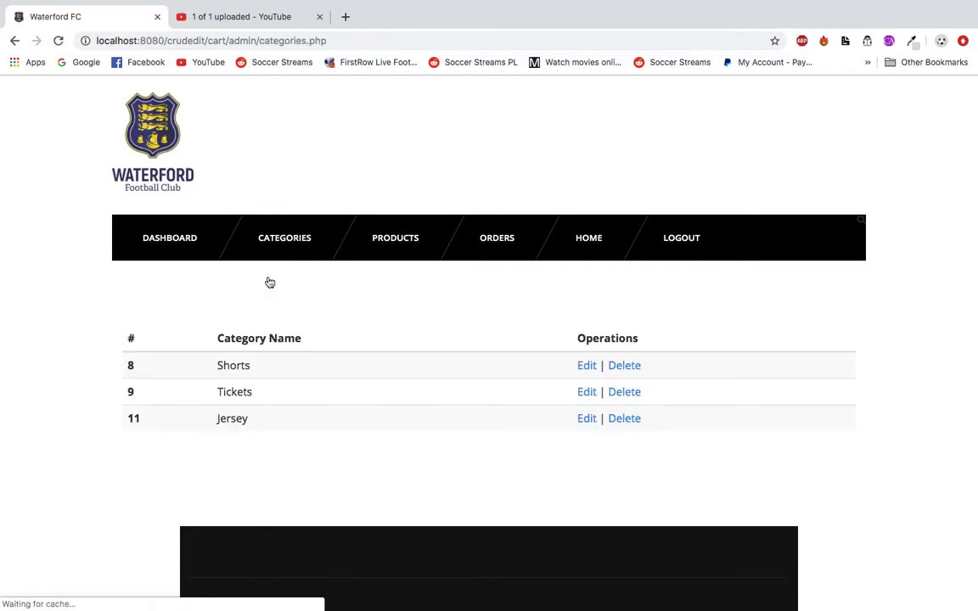
scroll(269, 282, down, 1)
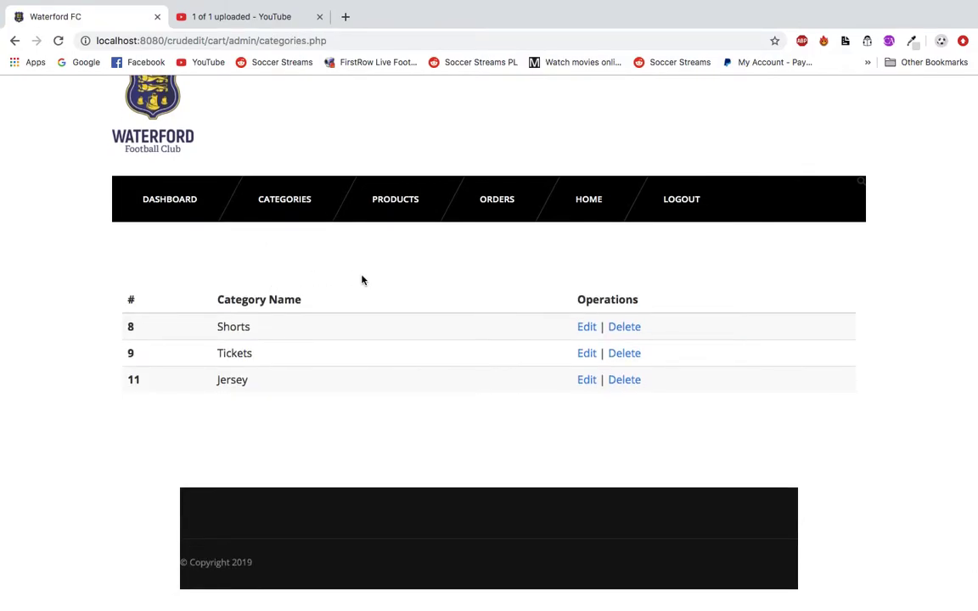
click(592, 208)
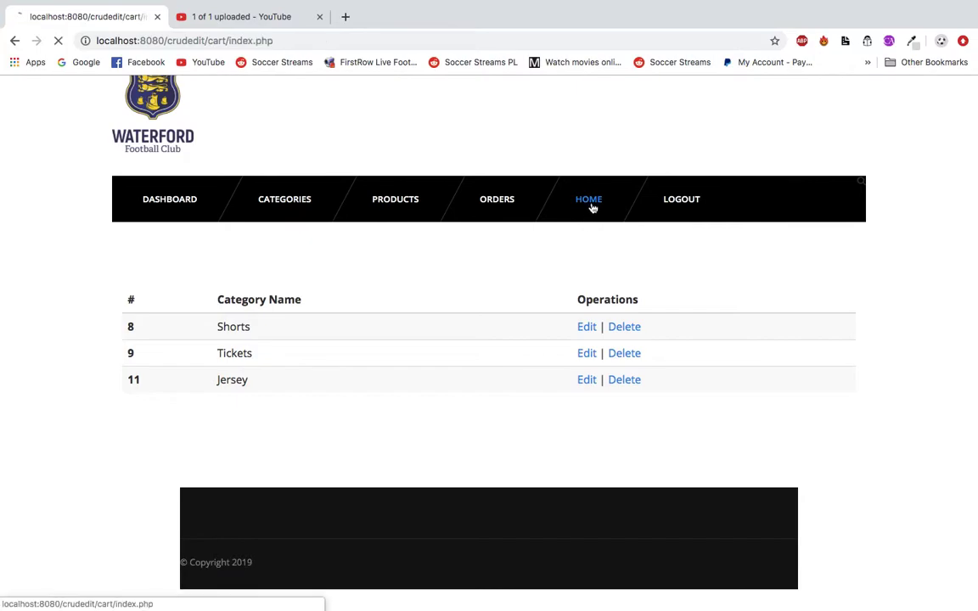
mouse_move(131, 231)
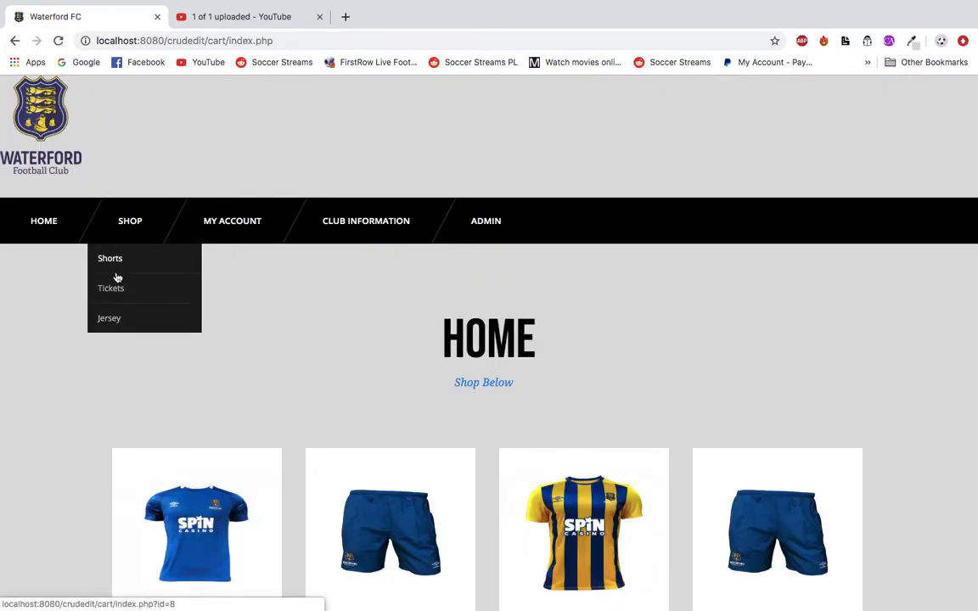
mouse_move(271, 227)
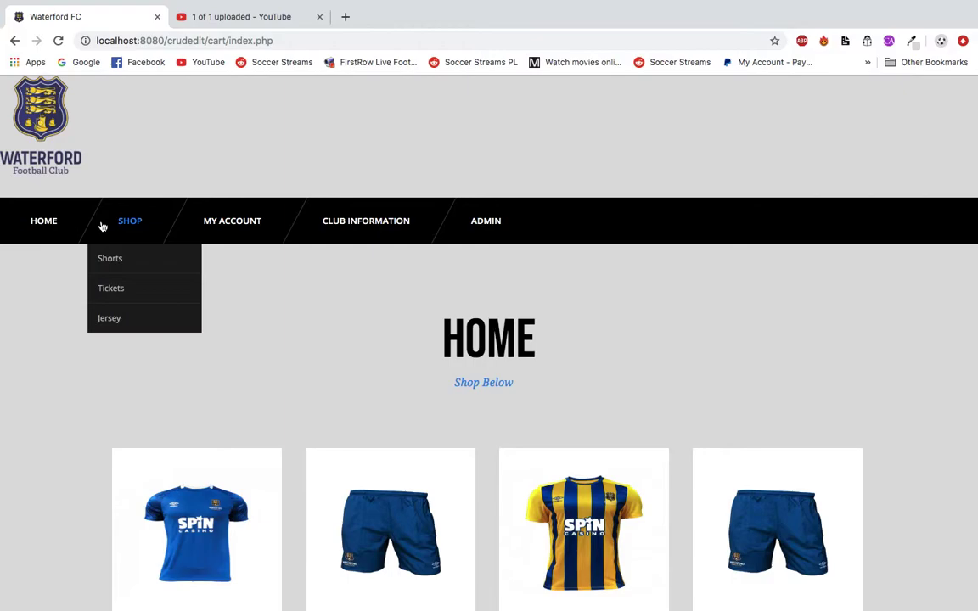
mouse_move(456, 217)
click(465, 256)
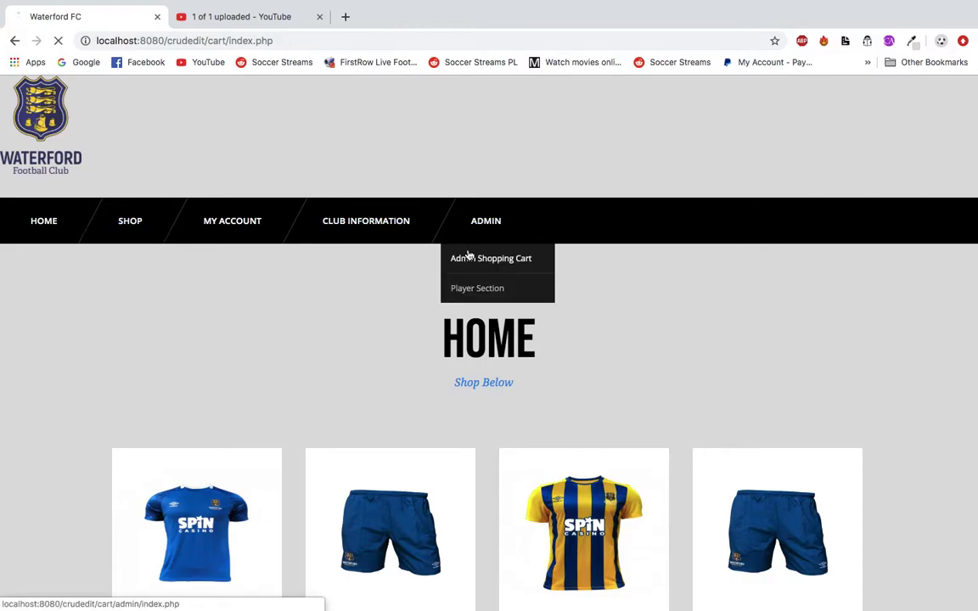
mouse_move(293, 240)
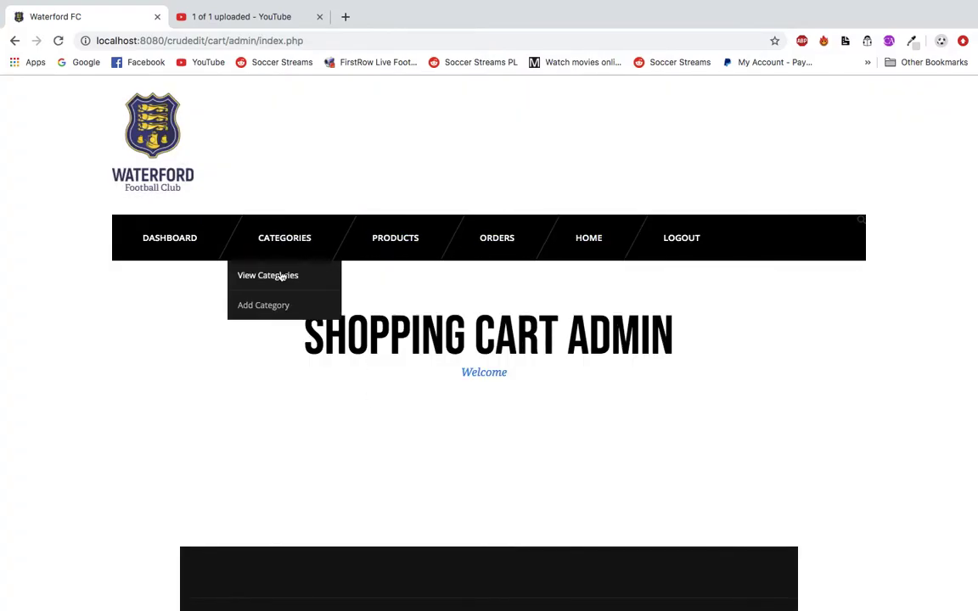
click(277, 276)
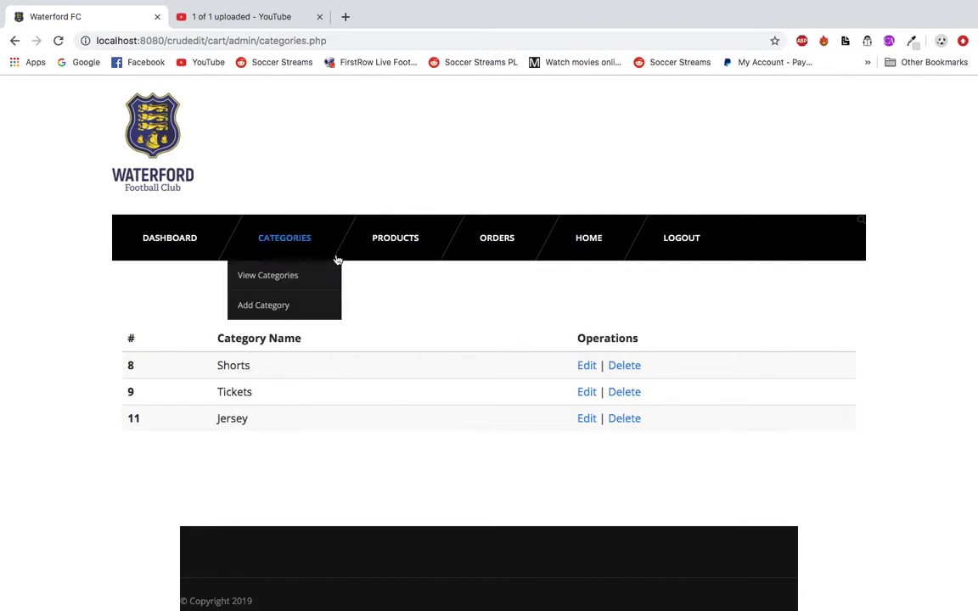
Step: Add a new product category named Socks
mouse_move(303, 255)
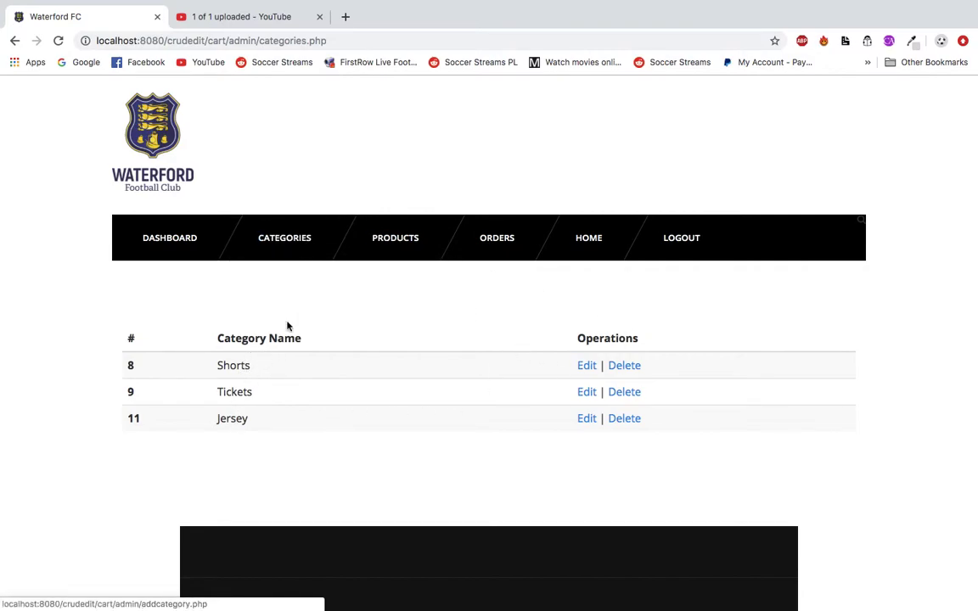
click(295, 306)
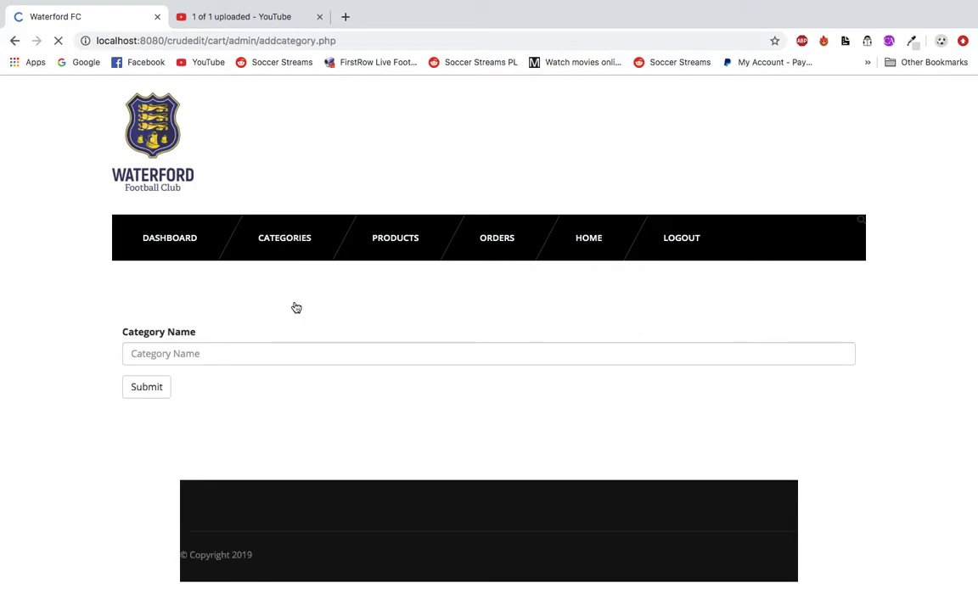
click(276, 353)
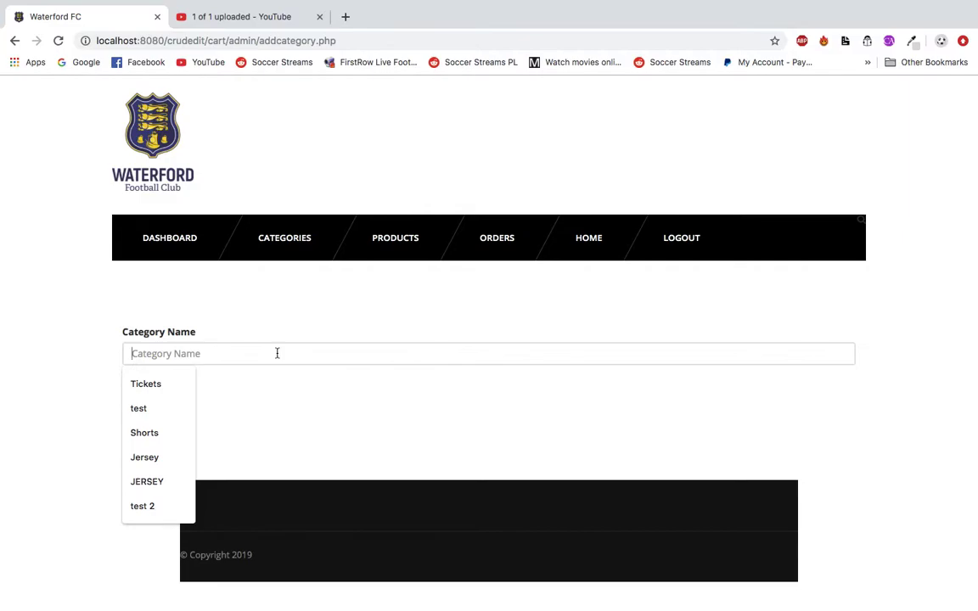
text(Socks)
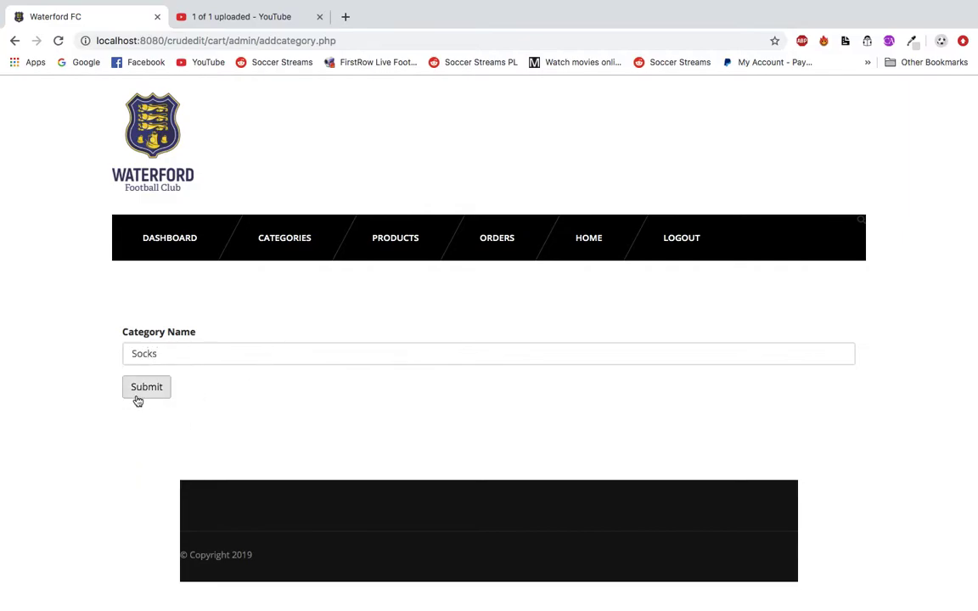
click(140, 392)
Step: Reopen the category list to confirm Socks (13) was added
mouse_move(382, 250)
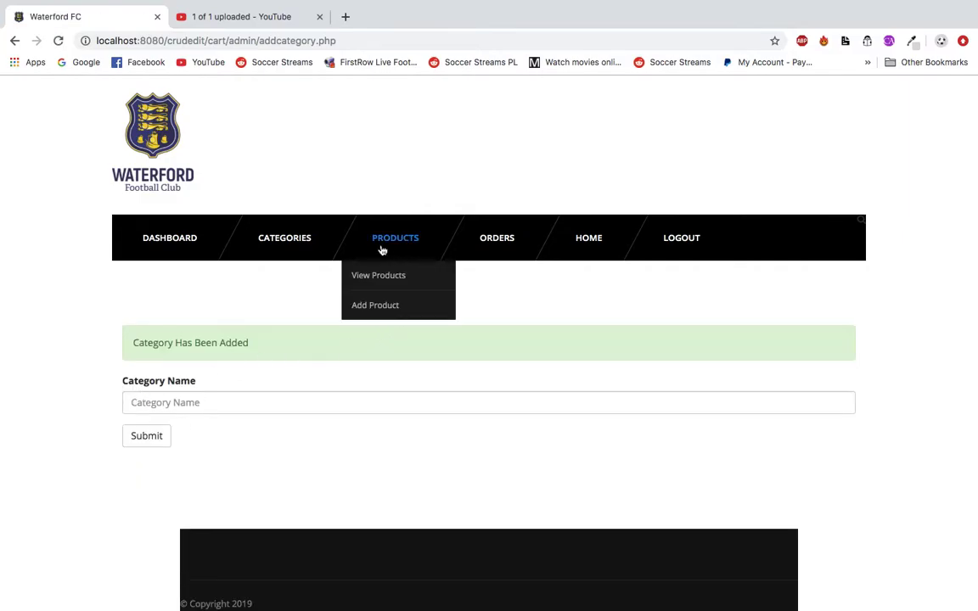
mouse_move(303, 251)
click(286, 277)
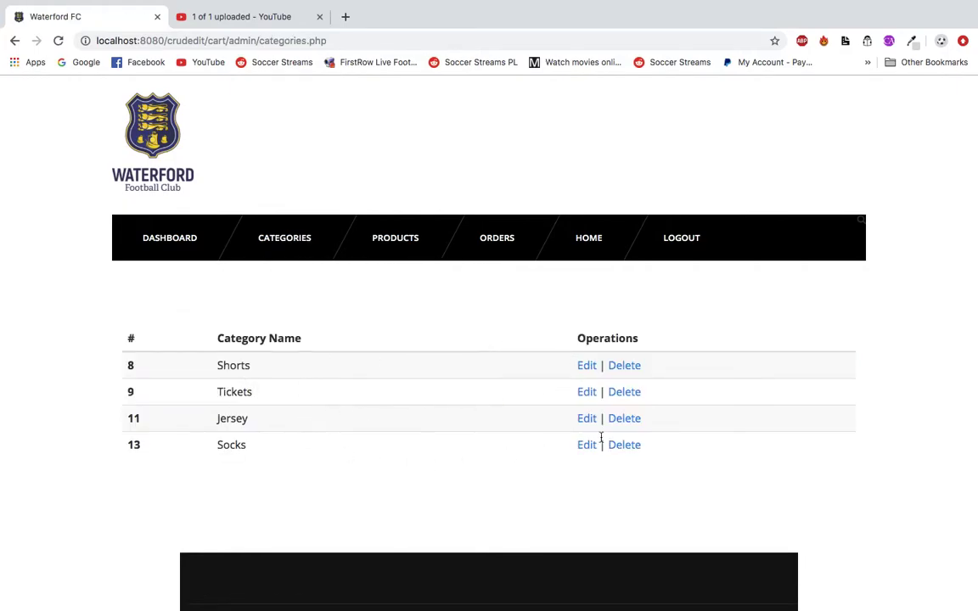
Step: Start a new product named Socks 2018/19, reusing the name as its description
mouse_move(410, 249)
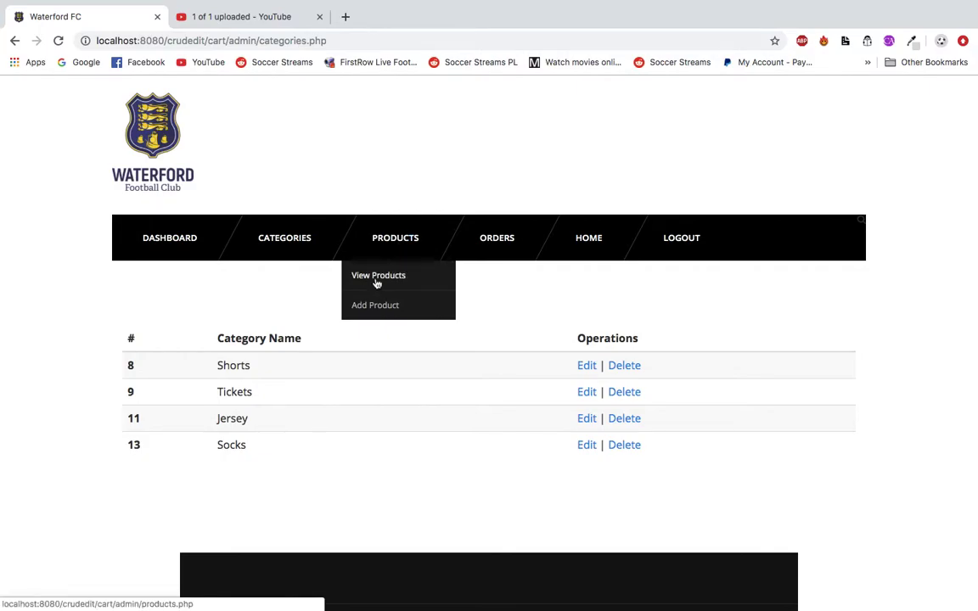
click(379, 282)
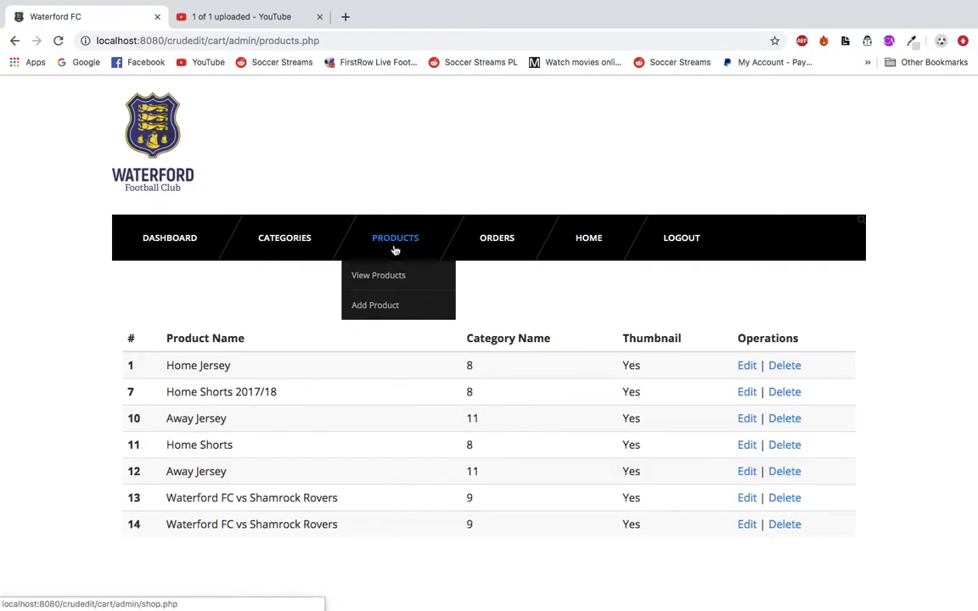
click(386, 307)
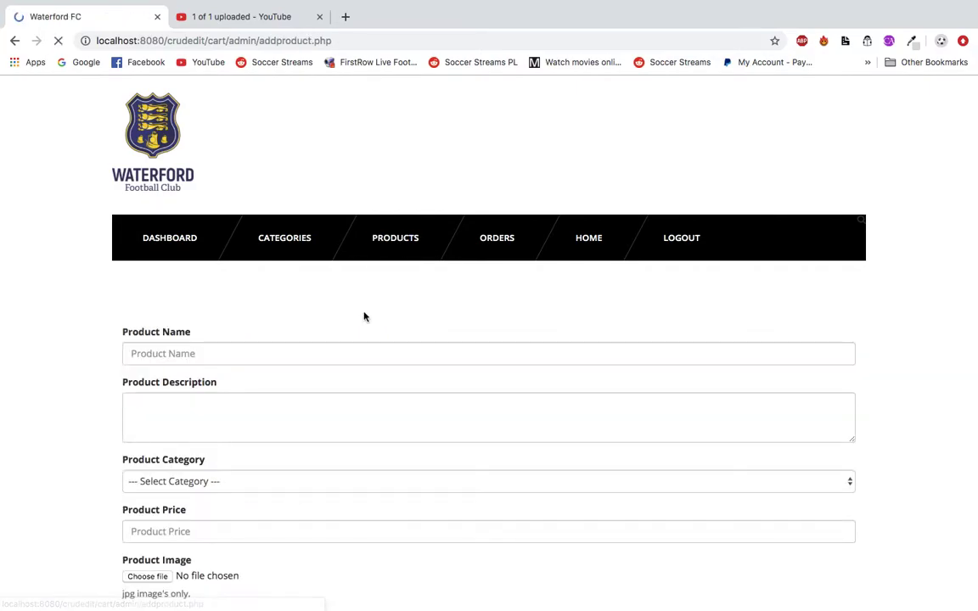
click(214, 354)
text(Socks 2018/19)
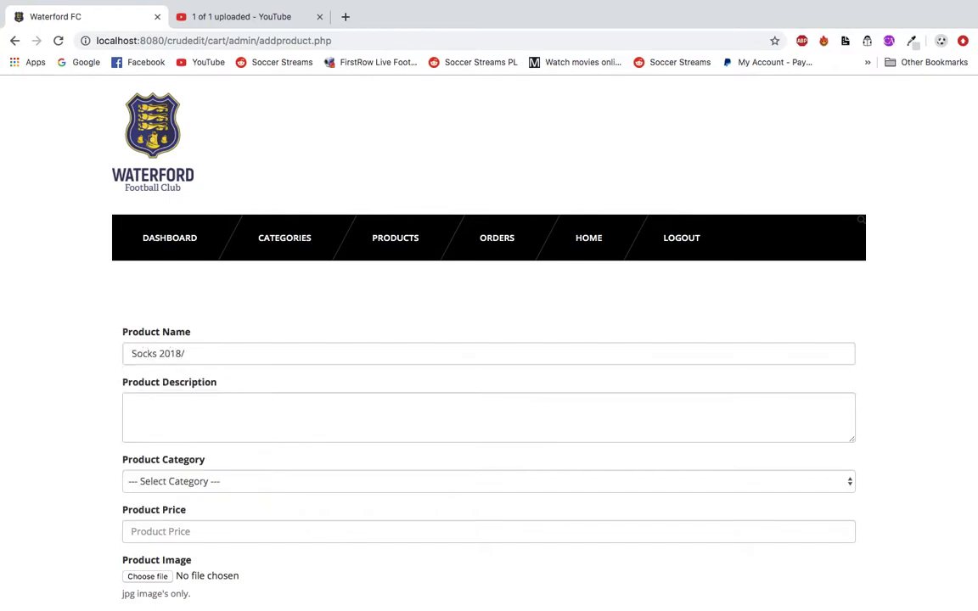
click(167, 406)
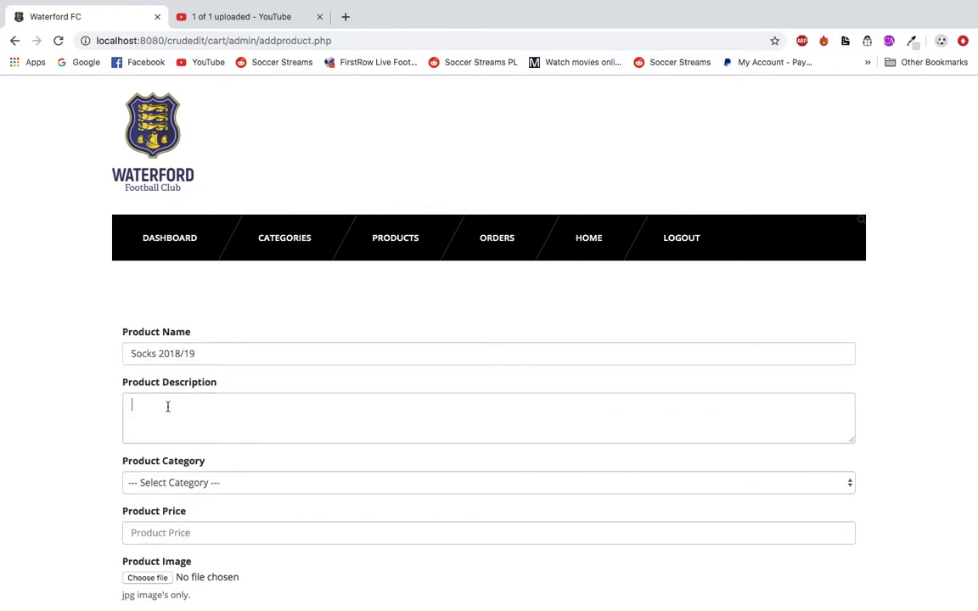
triple_click(181, 355)
key(ctrl+c)
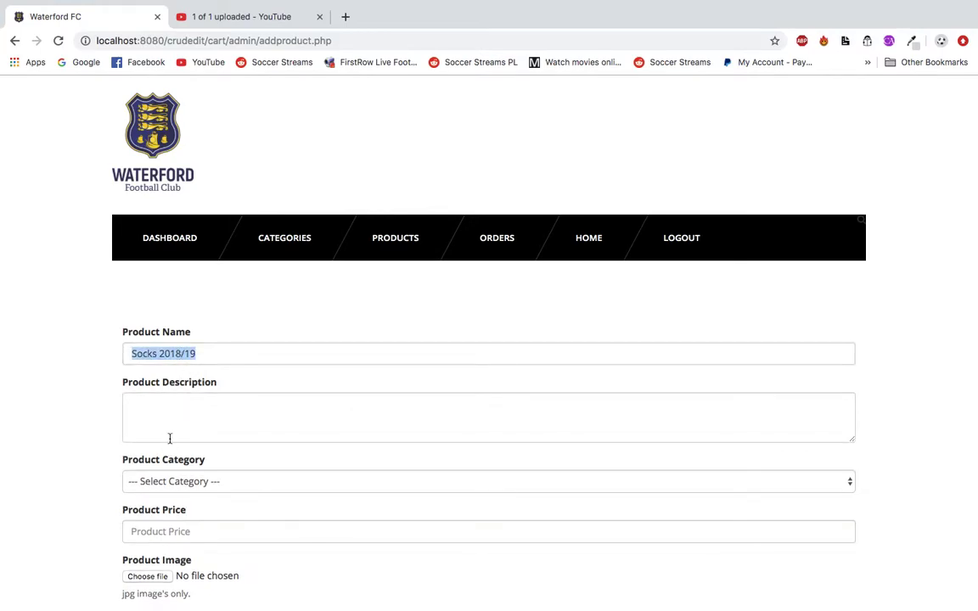
click(169, 438)
key(ctrl+v)
Step: Put the product in the Socks category with a price of 10
click(197, 484)
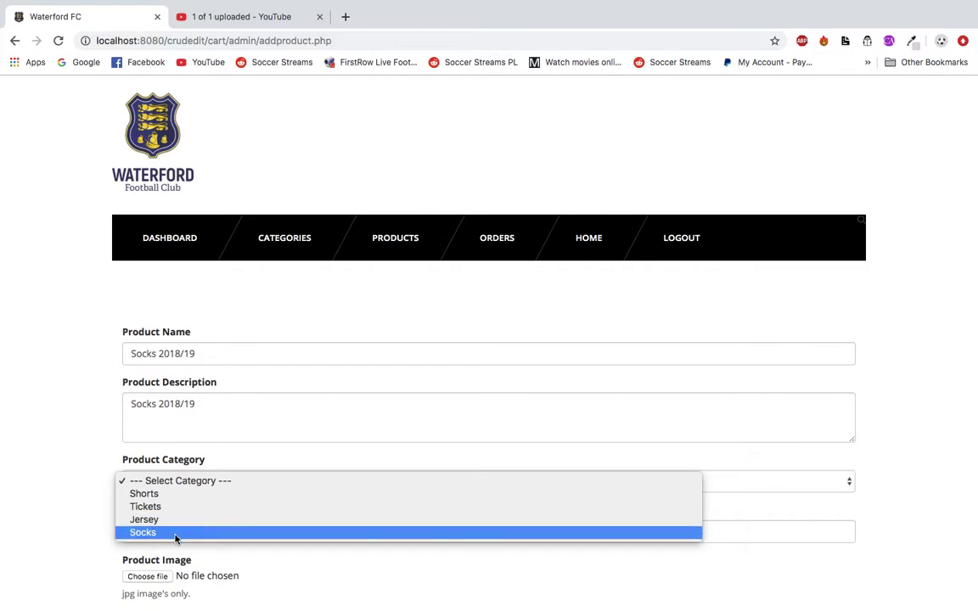
click(178, 532)
scroll(290, 467, down, 3)
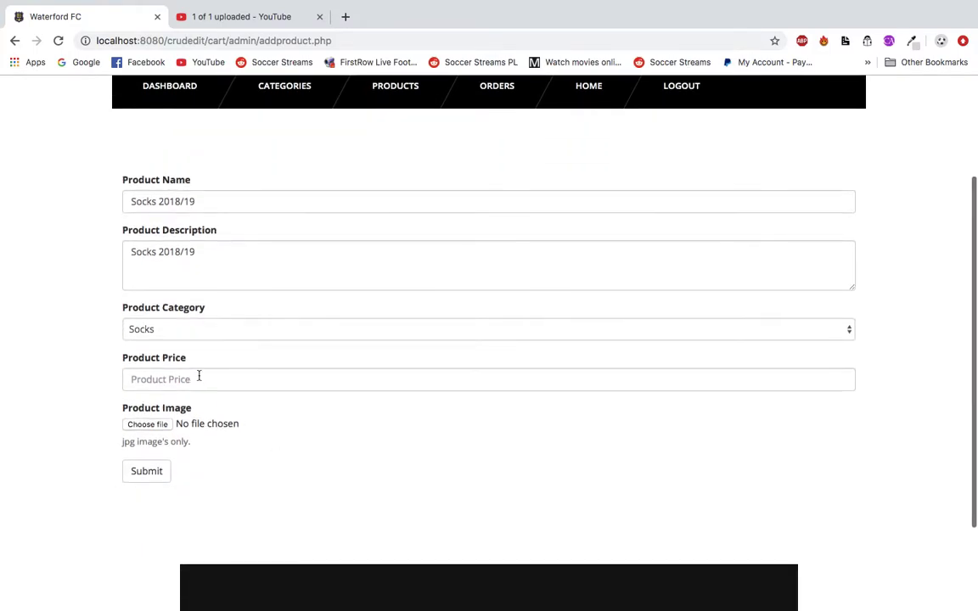
click(194, 381)
text(1)
click(136, 410)
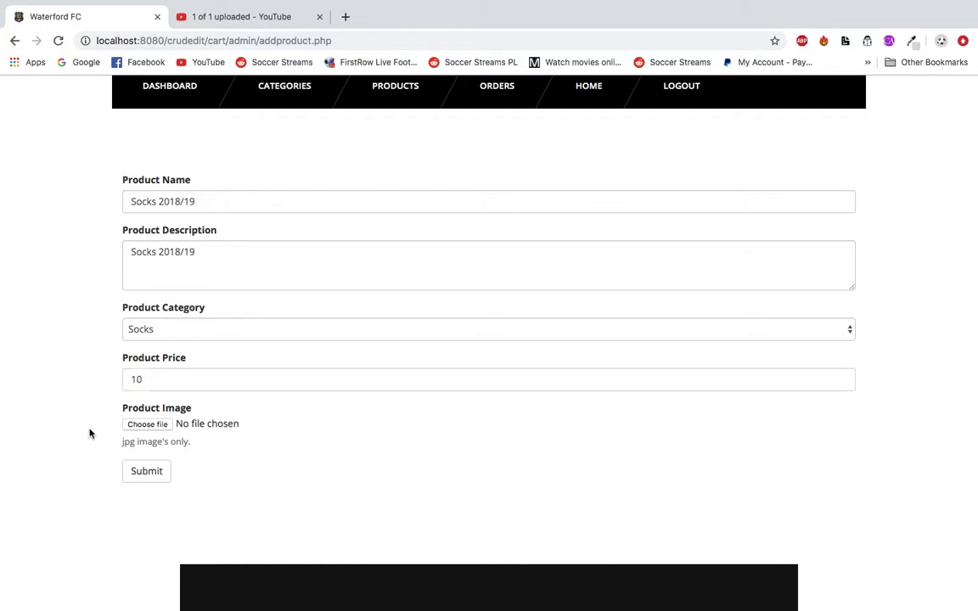
Step: Attach the homeshorts.jpg image and save the Socks 2018/19 product
click(148, 427)
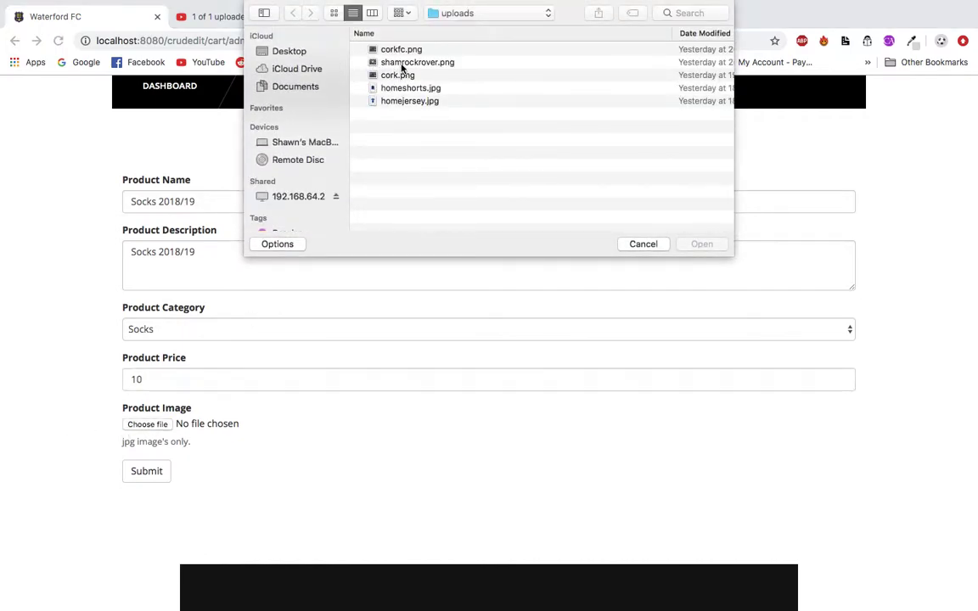
click(398, 88)
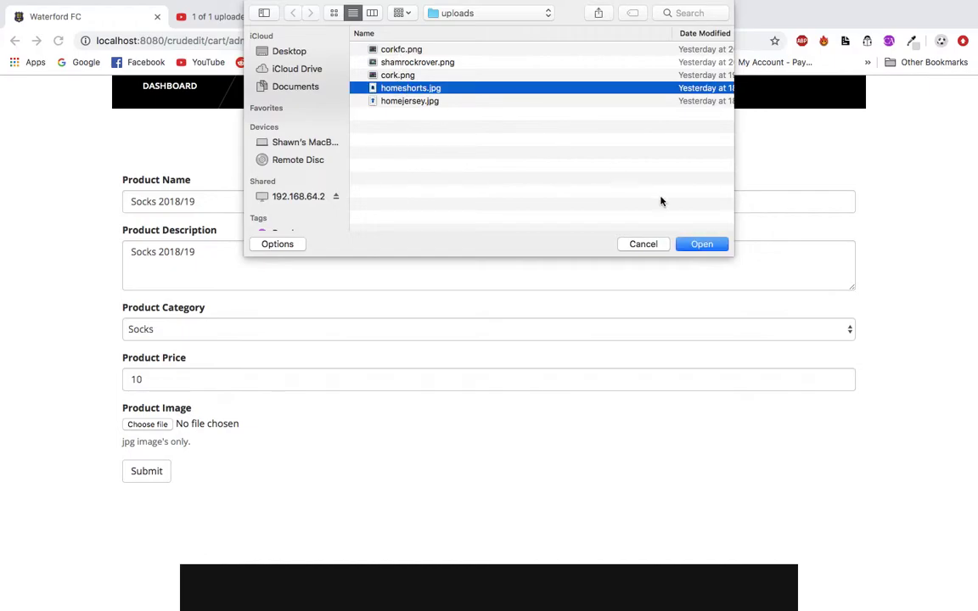
click(703, 245)
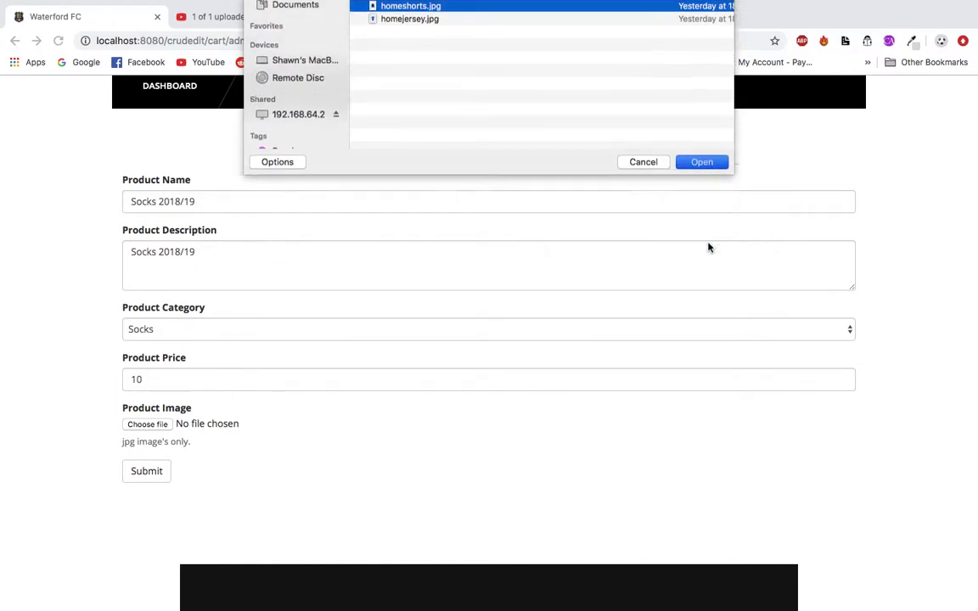
click(162, 476)
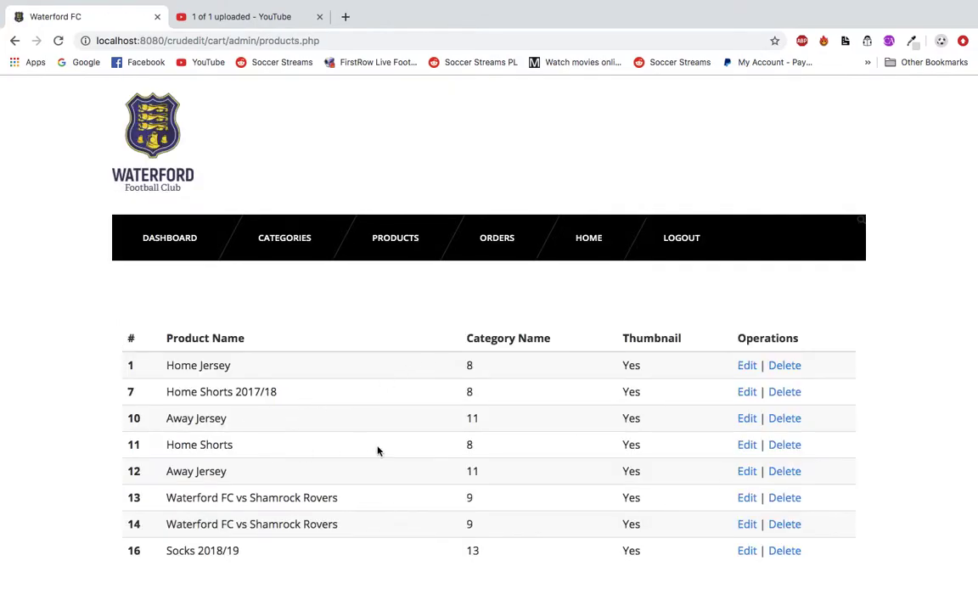
Step: View the Socks category on the shop's storefront
scroll(378, 451, down, 2)
drag(196, 466, 414, 478)
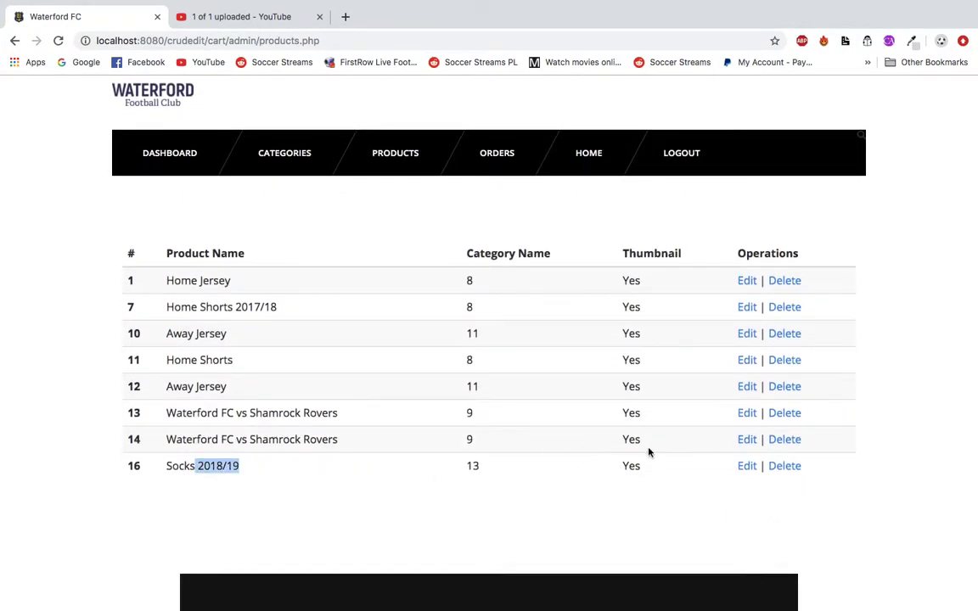
scroll(509, 212, up, 1)
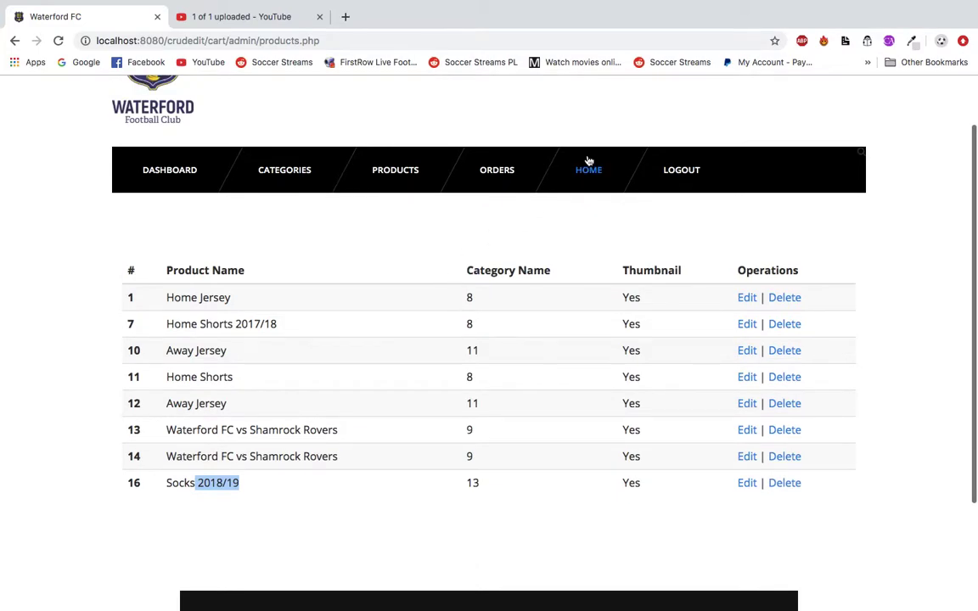
click(593, 158)
mouse_move(132, 224)
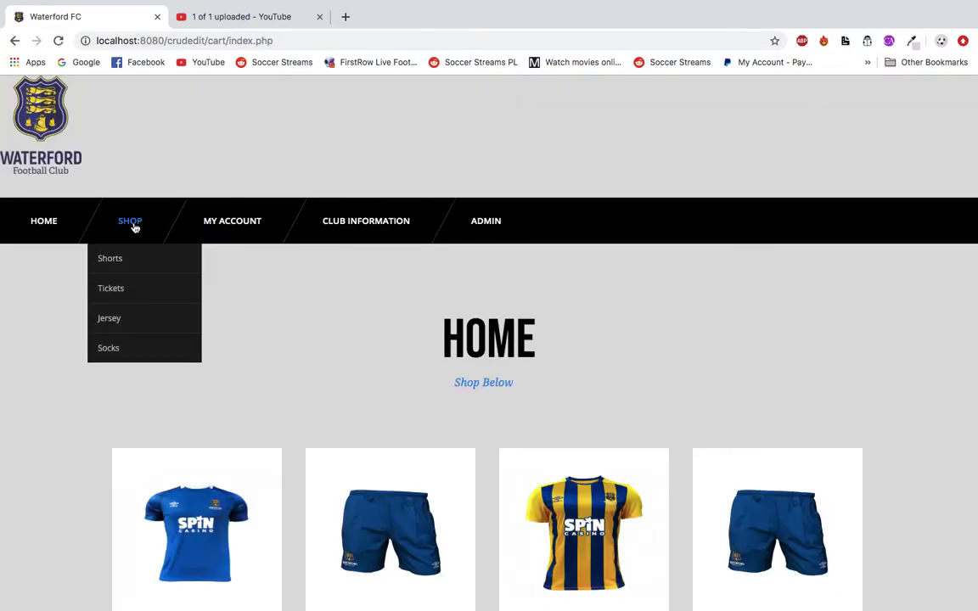
click(124, 351)
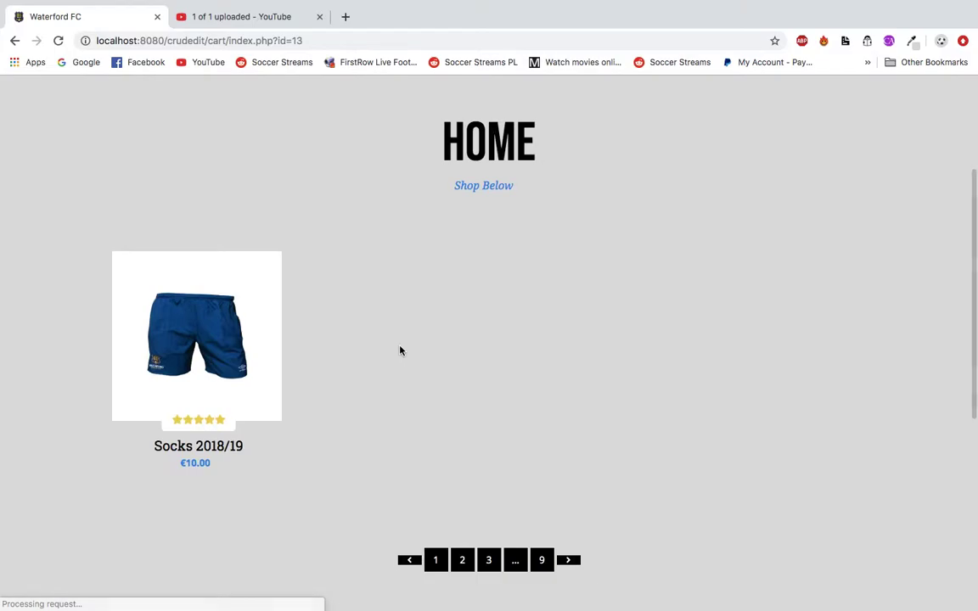
Step: Delete product 16, Socks 2018/19, from the admin products list
mouse_move(470, 200)
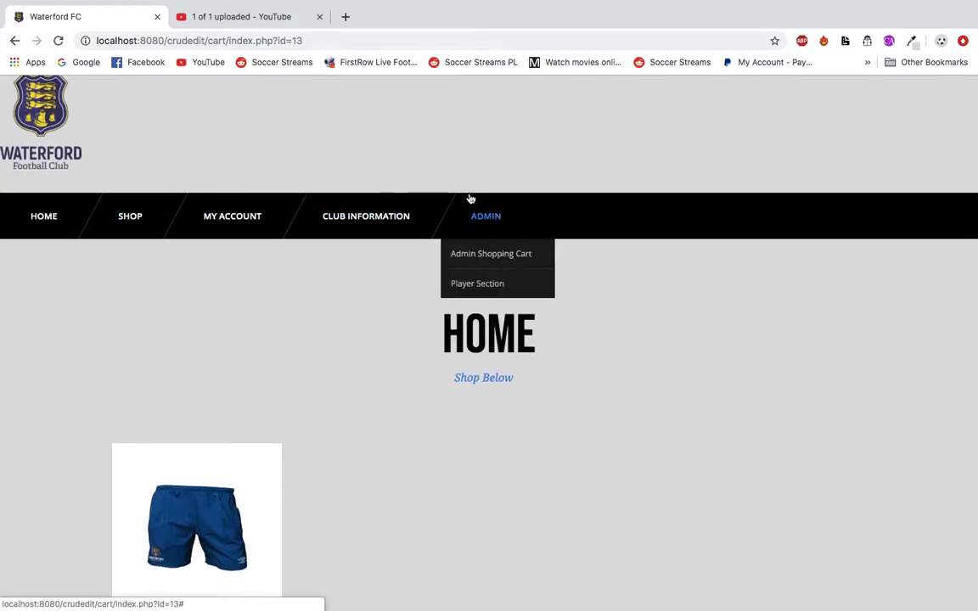
click(486, 257)
mouse_move(299, 247)
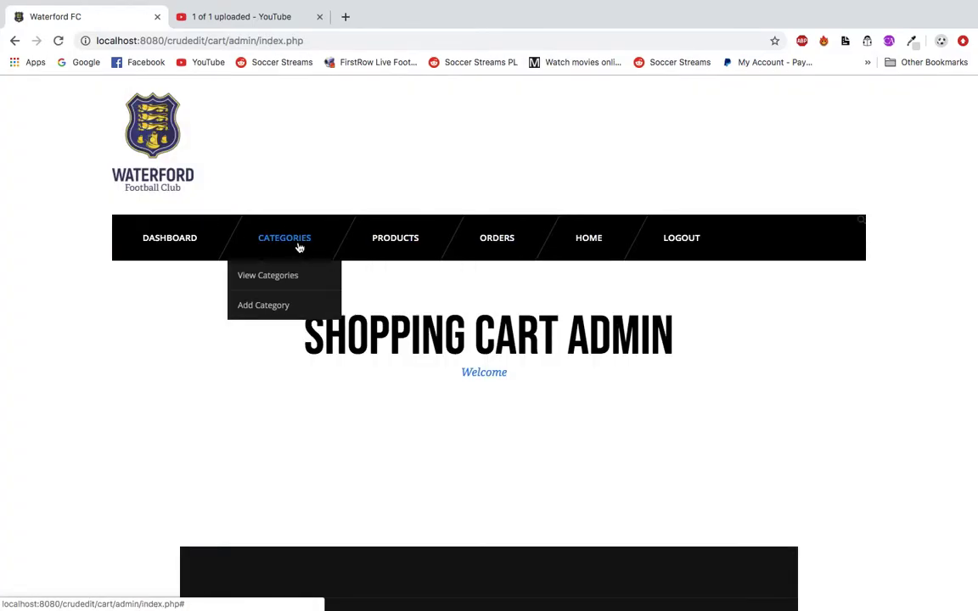
mouse_move(399, 225)
click(391, 278)
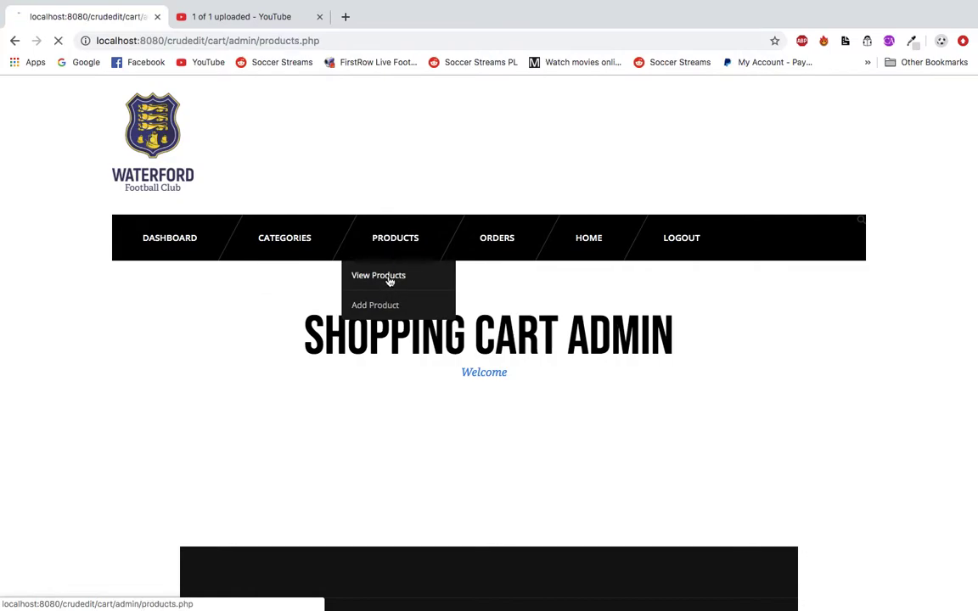
scroll(476, 517, down, 3)
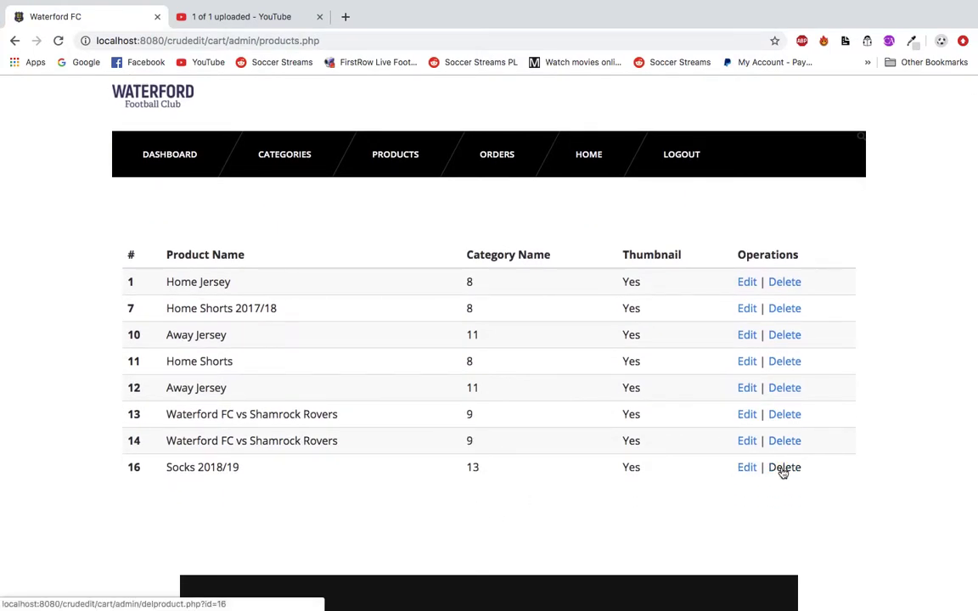
click(782, 469)
scroll(531, 356, down, 3)
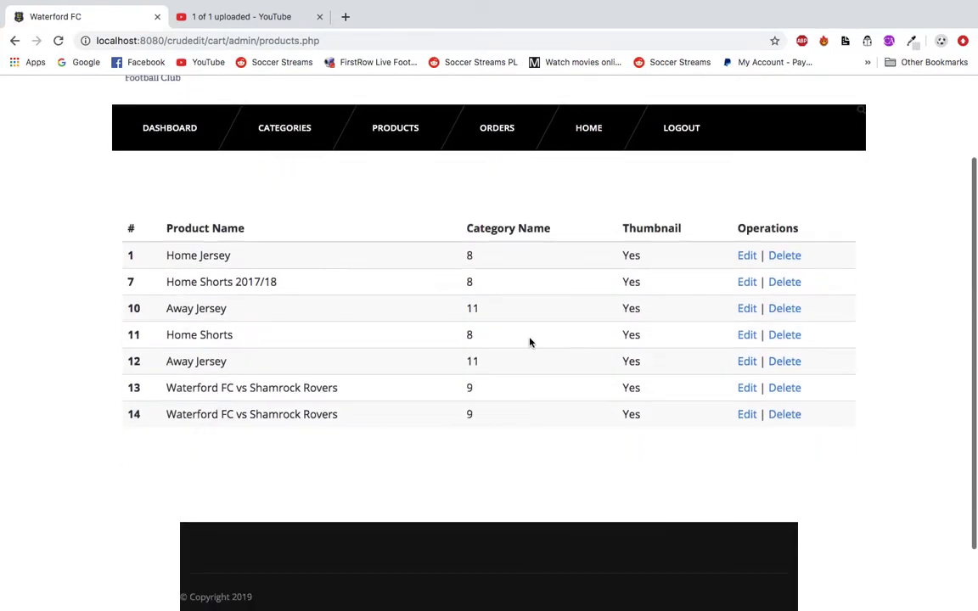
Step: View the Socks category again on the shop's storefront
click(595, 129)
mouse_move(145, 312)
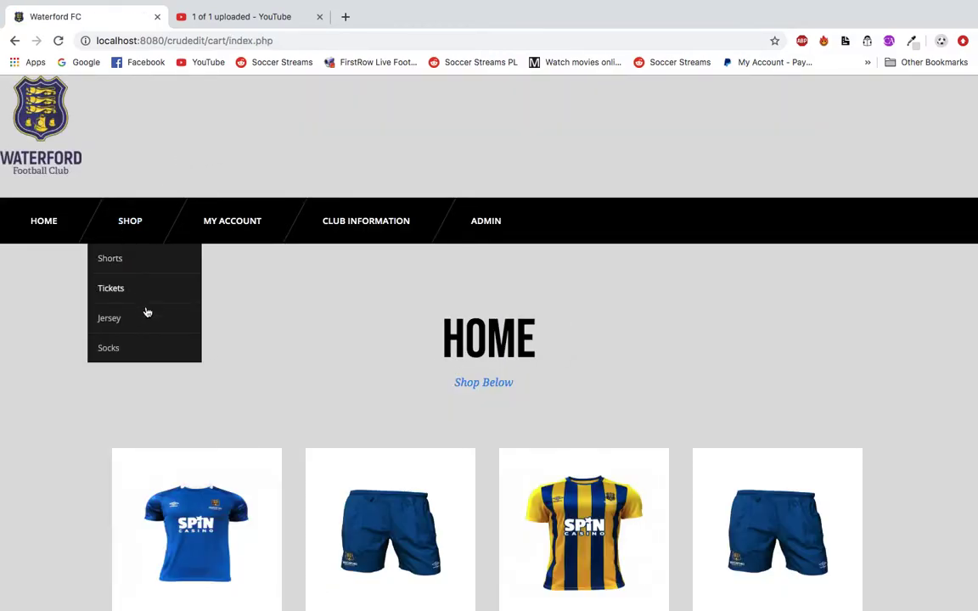
click(149, 355)
scroll(338, 313, down, 3)
scroll(417, 262, up, 2)
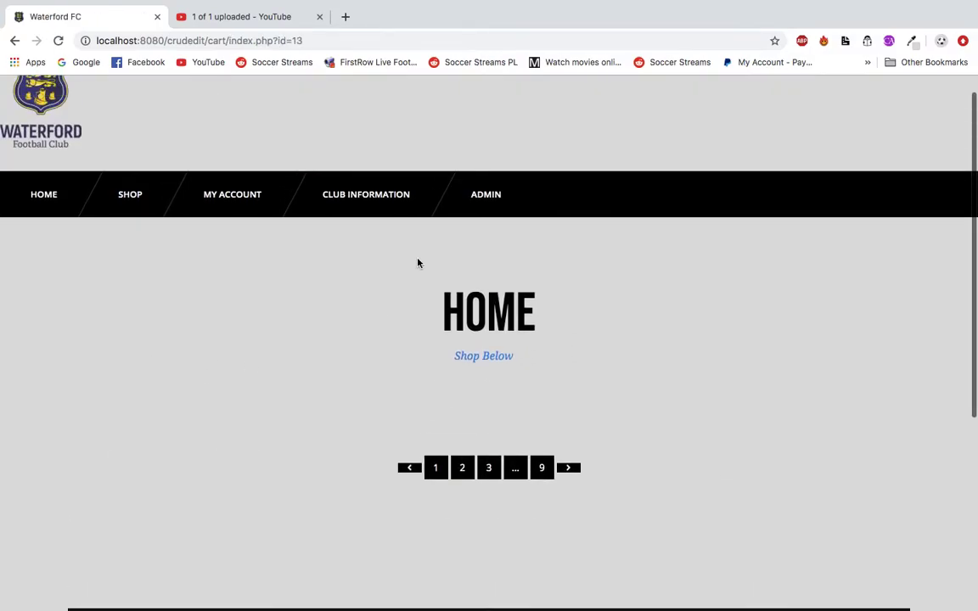
Step: Rename category Socks to Test in the admin category list, then go home
mouse_move(486, 221)
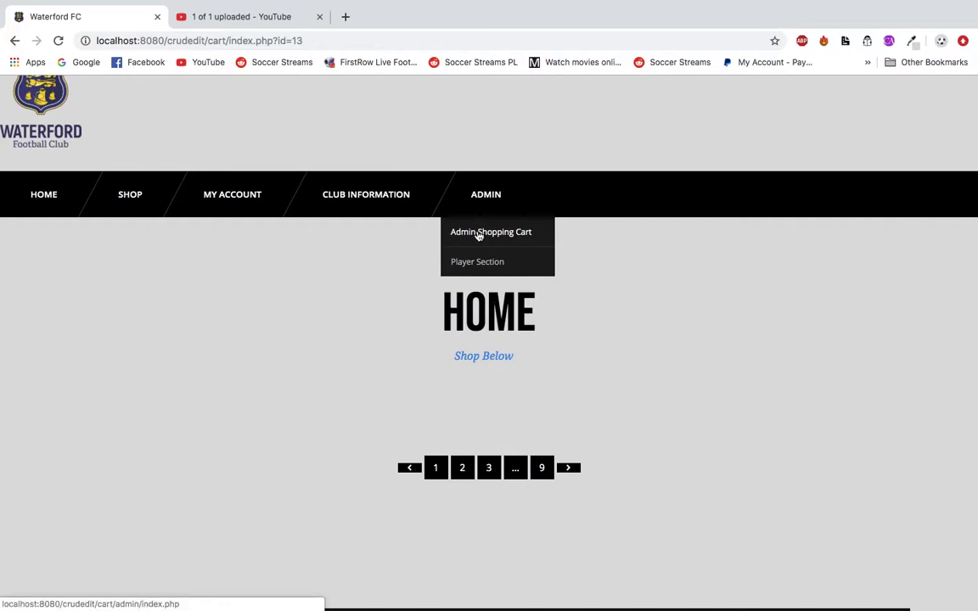
click(478, 232)
mouse_move(284, 244)
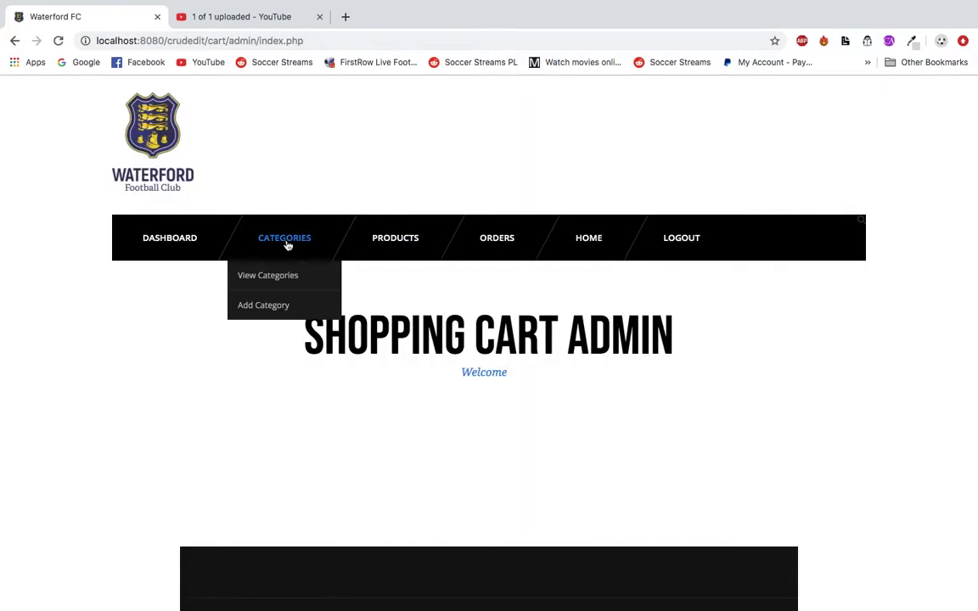
click(277, 307)
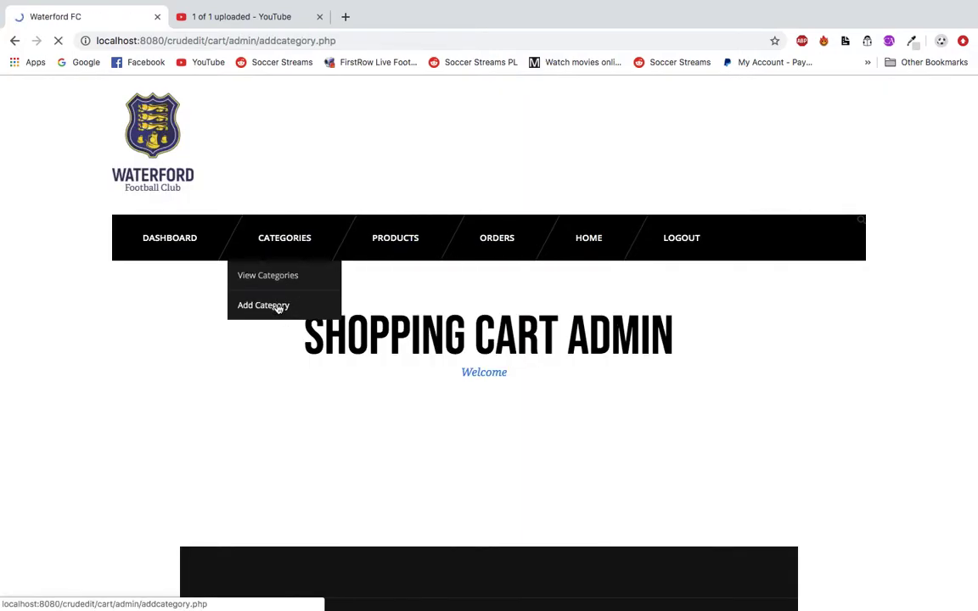
click(283, 238)
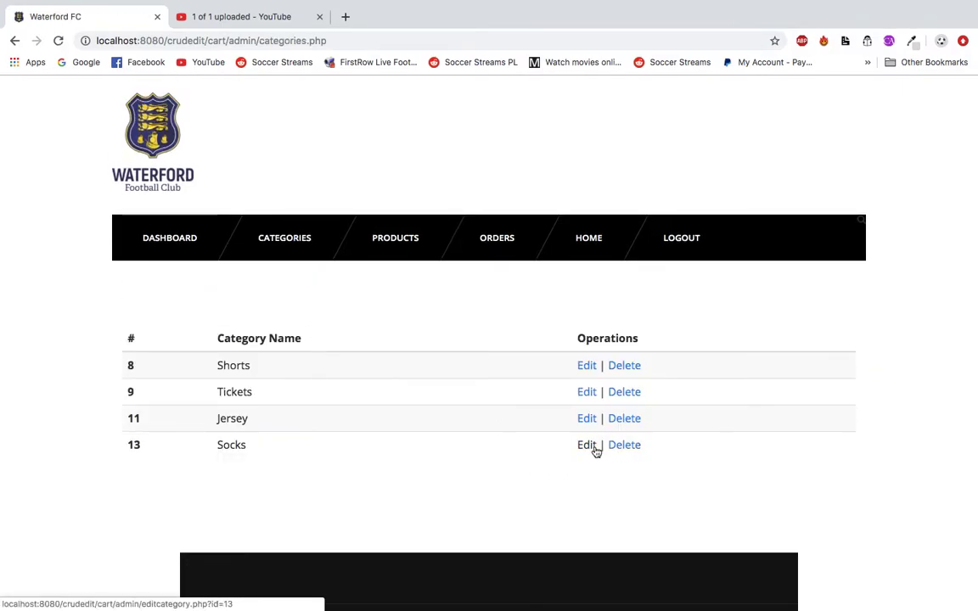
click(592, 448)
double_click(156, 348)
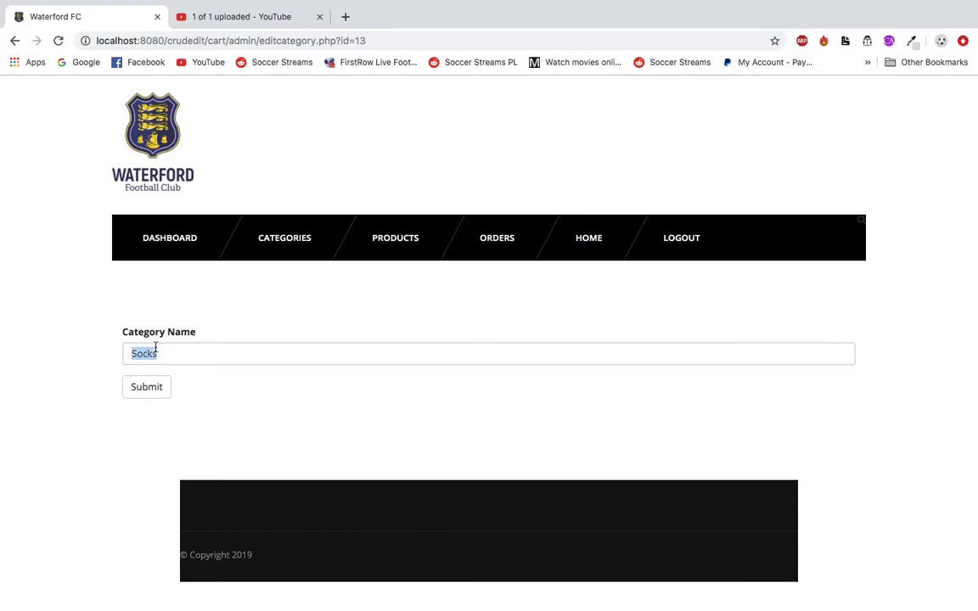
text(Test)
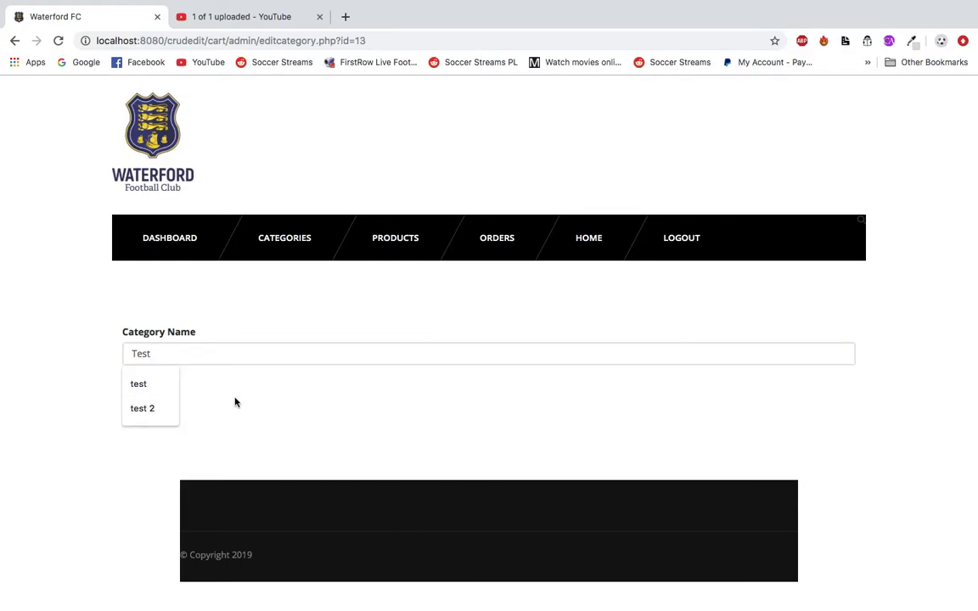
click(158, 394)
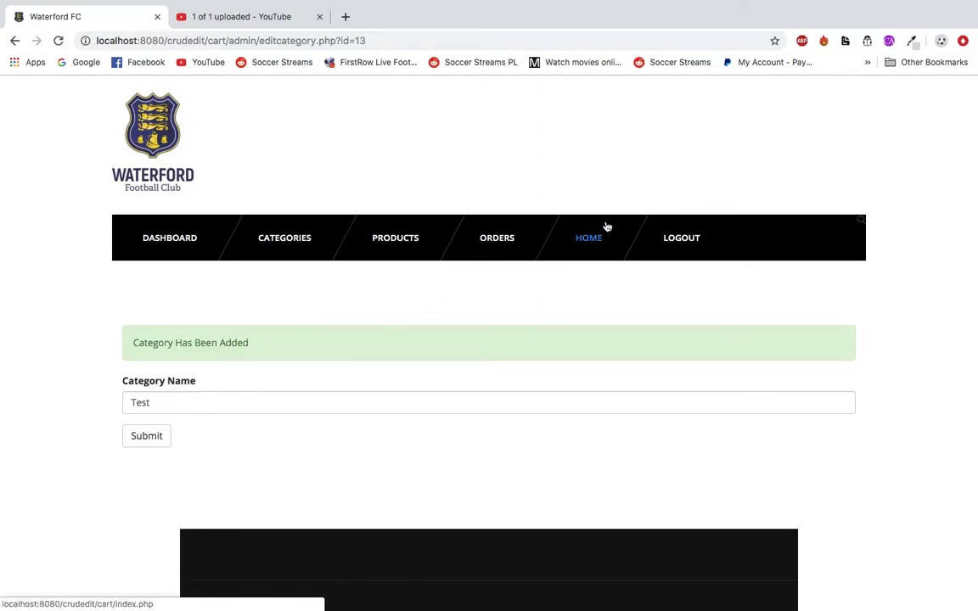
click(589, 241)
Step: View the products in the renamed Test category
mouse_move(94, 218)
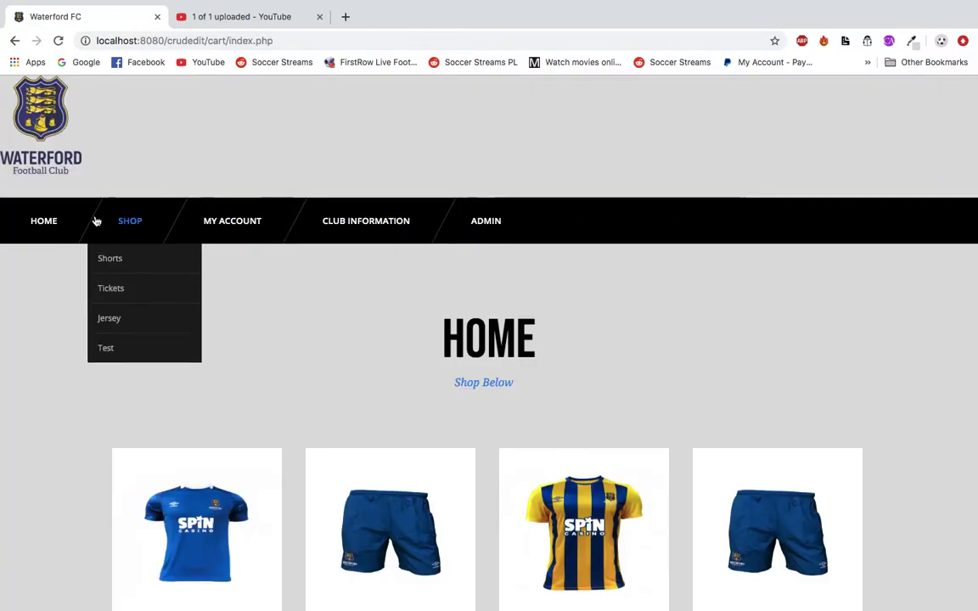
click(132, 354)
scroll(293, 308, down, 3)
scroll(293, 308, up, 2)
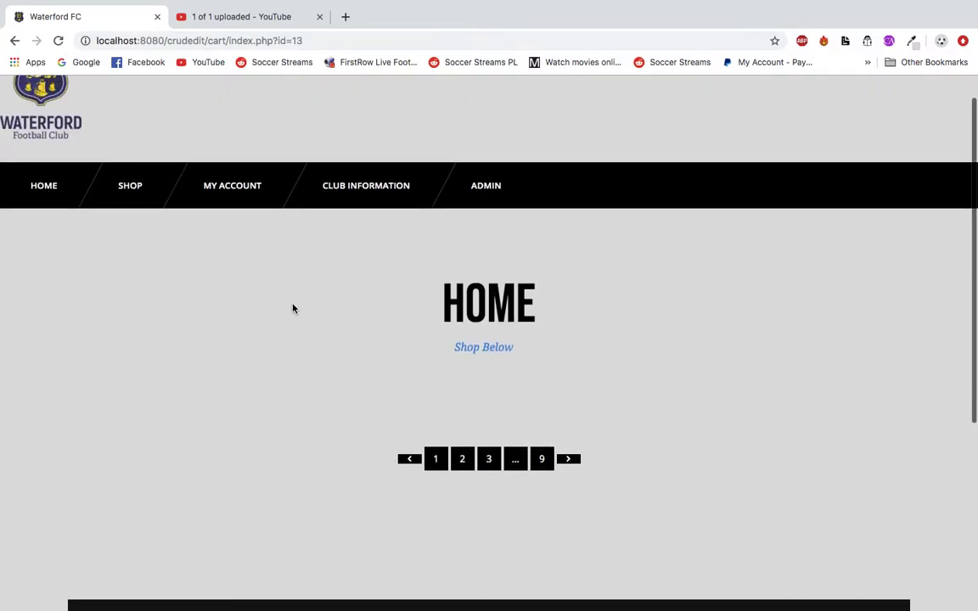
Step: Open the admin orders list and inspect order 18's time and payment mode
mouse_move(360, 190)
mouse_move(489, 192)
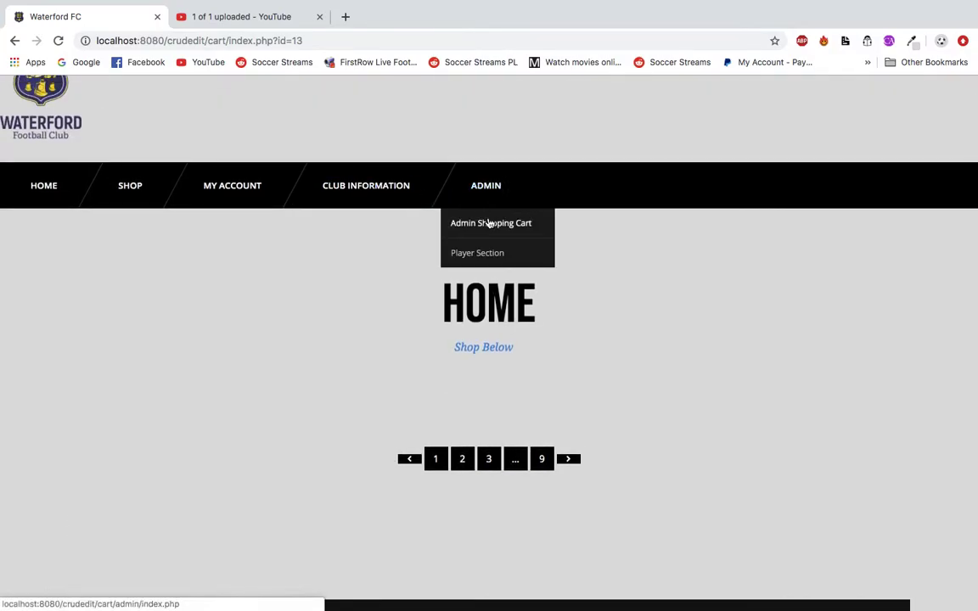
click(489, 223)
mouse_move(375, 244)
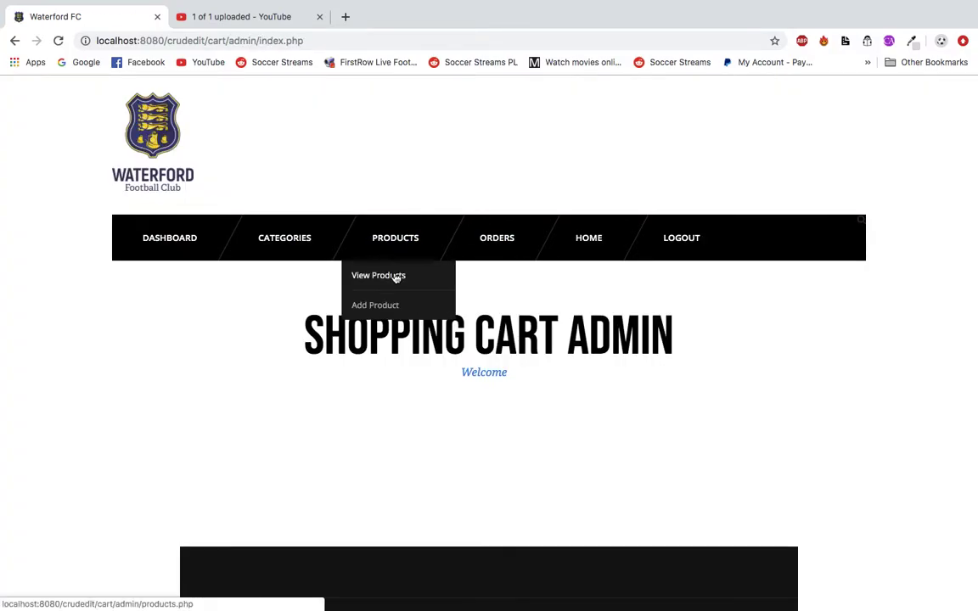
mouse_move(537, 236)
click(480, 275)
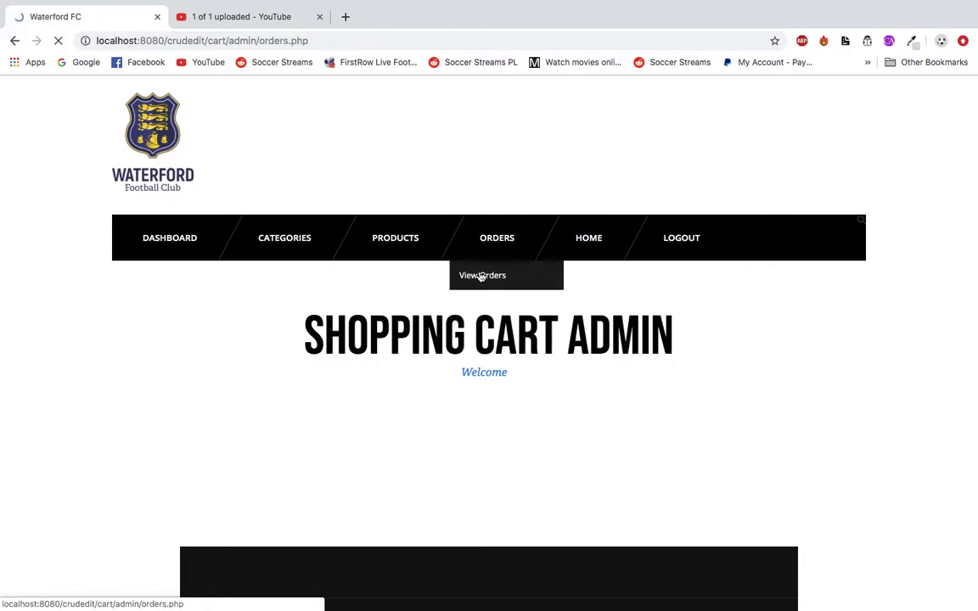
scroll(419, 316, down, 2)
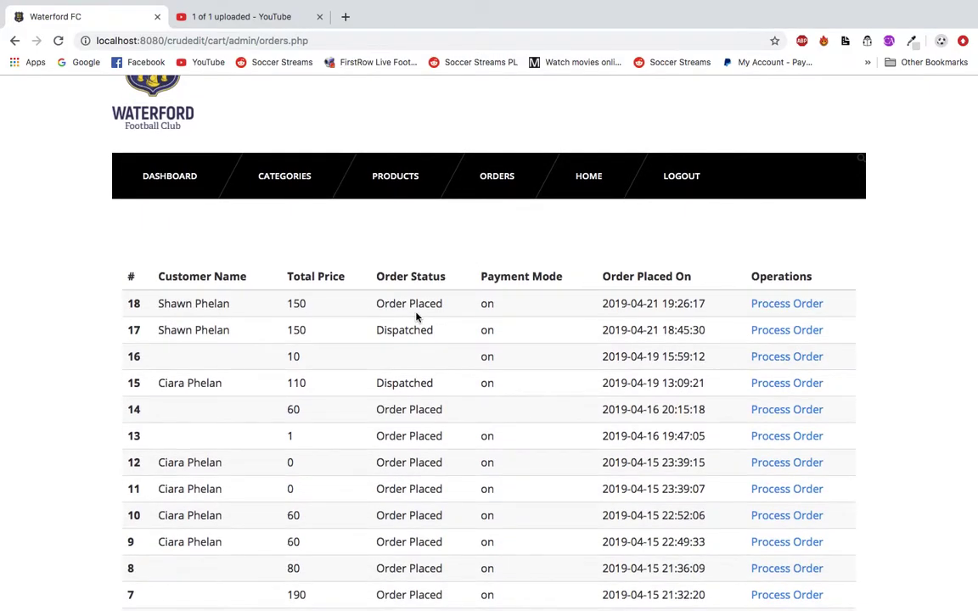
scroll(571, 253, down, 2)
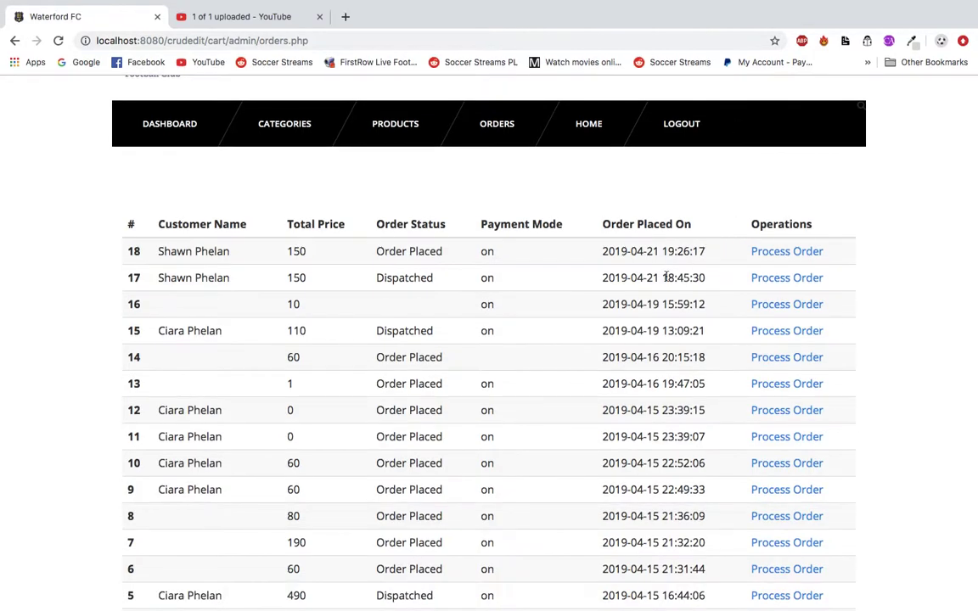
drag(670, 251, 726, 256)
click(711, 255)
drag(486, 253, 477, 257)
Step: Set order 18's status to Dispatched with the message 'Out for delivery'
click(815, 253)
scroll(562, 349, down, 3)
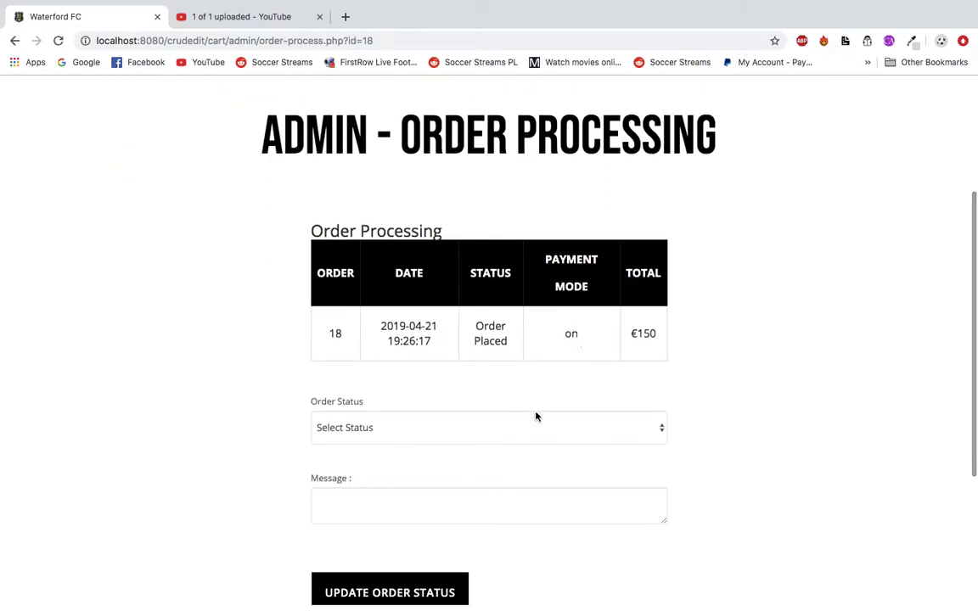
scroll(535, 410, down, 1)
click(477, 389)
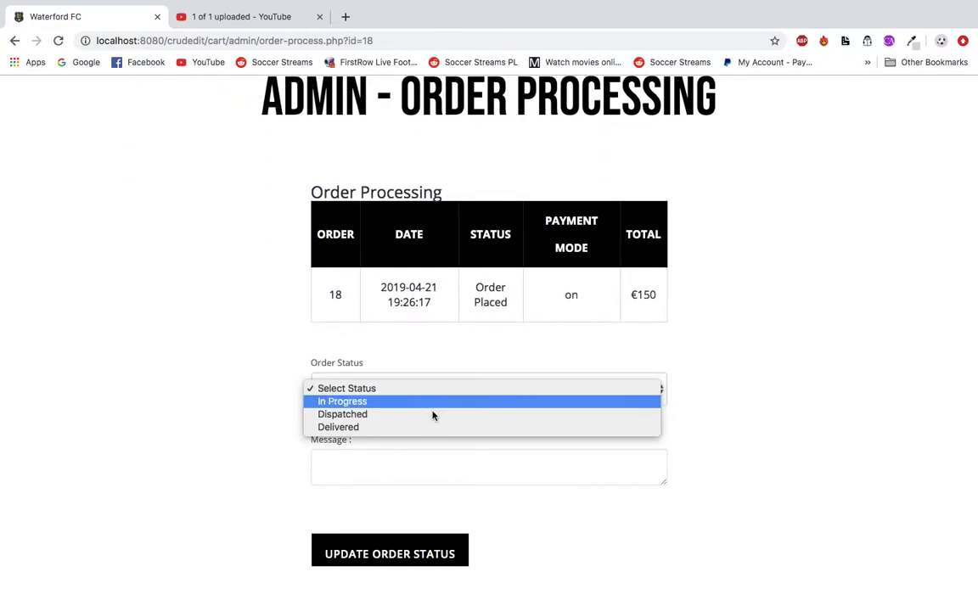
click(355, 418)
click(374, 457)
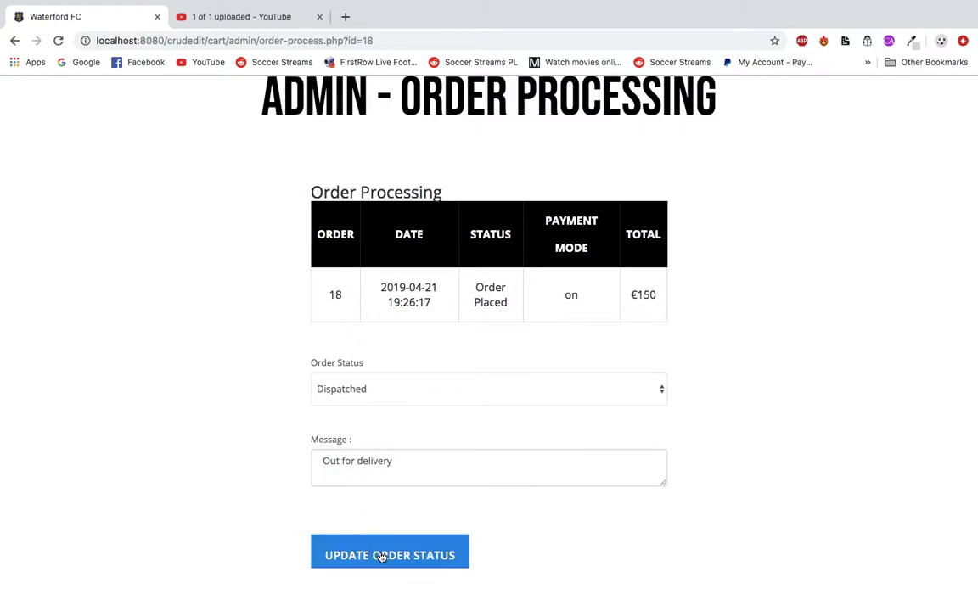
click(432, 546)
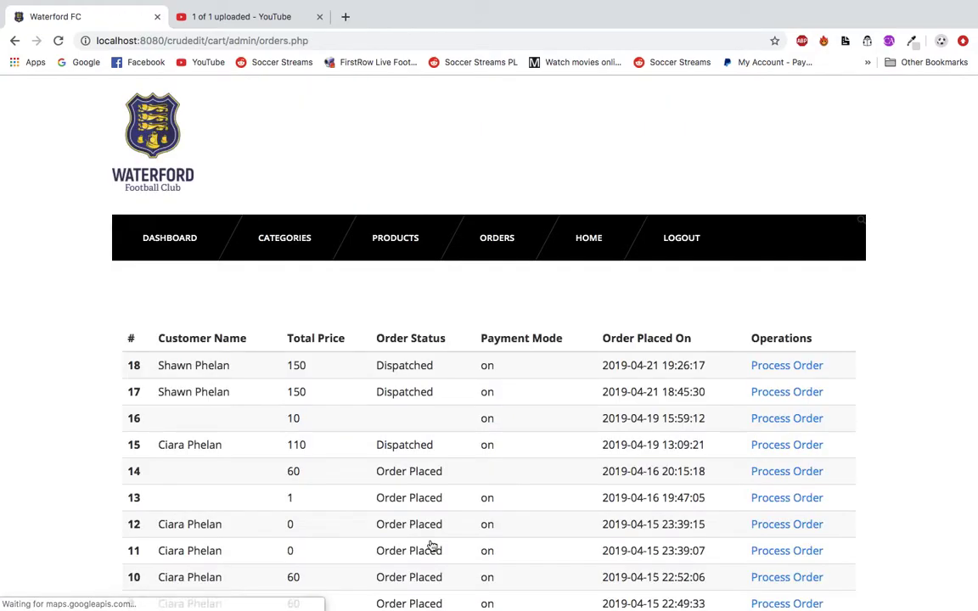
scroll(432, 546, down, 2)
scroll(432, 546, down, 1)
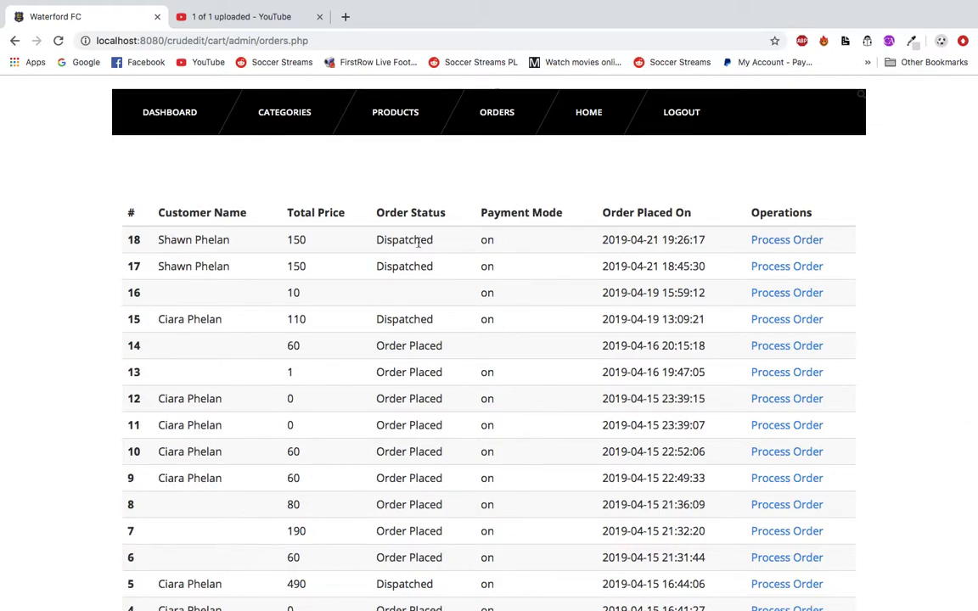
Step: Open the customer's My Orders list and check order 17's status
click(582, 108)
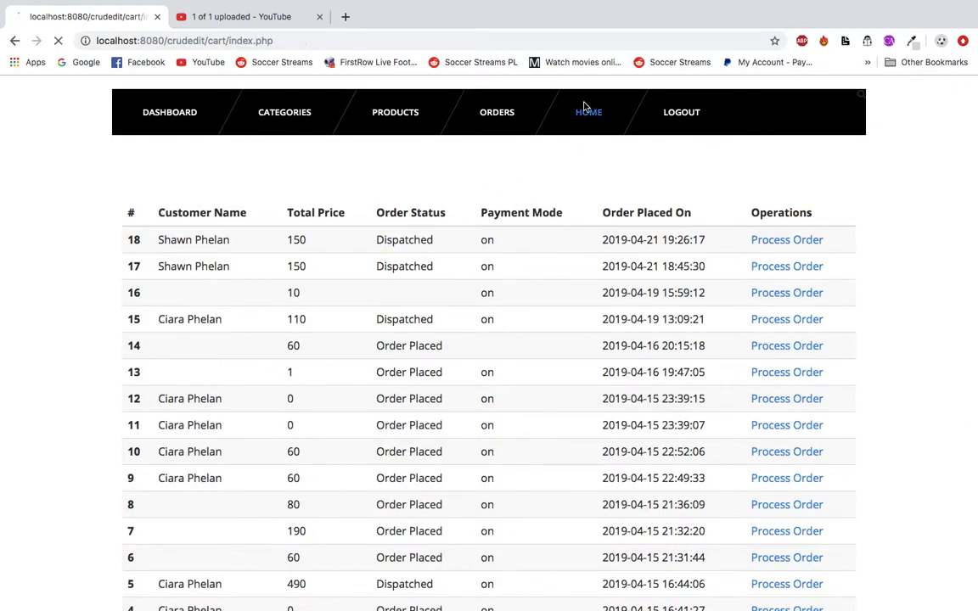
mouse_move(220, 228)
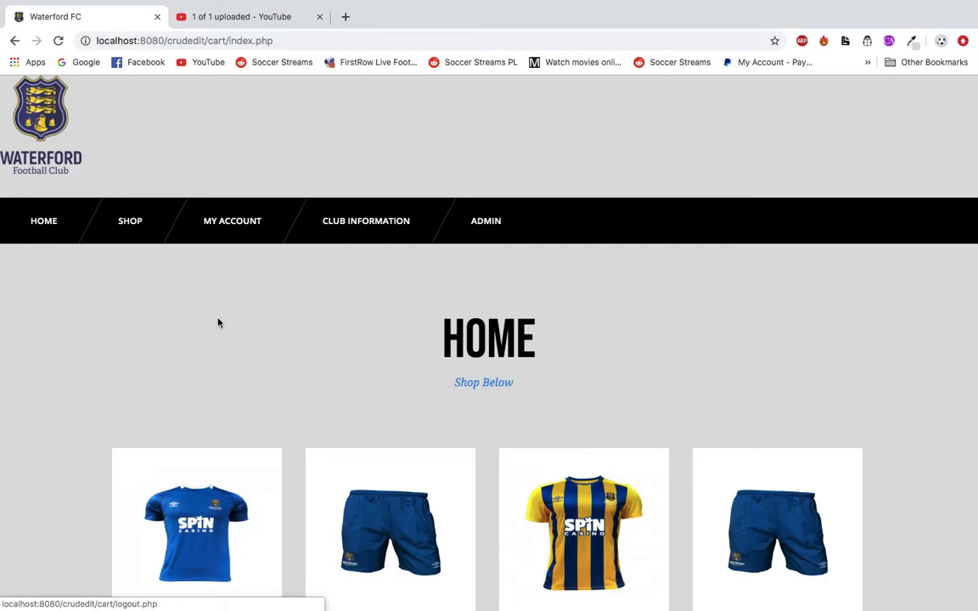
click(226, 269)
scroll(406, 336, down, 4)
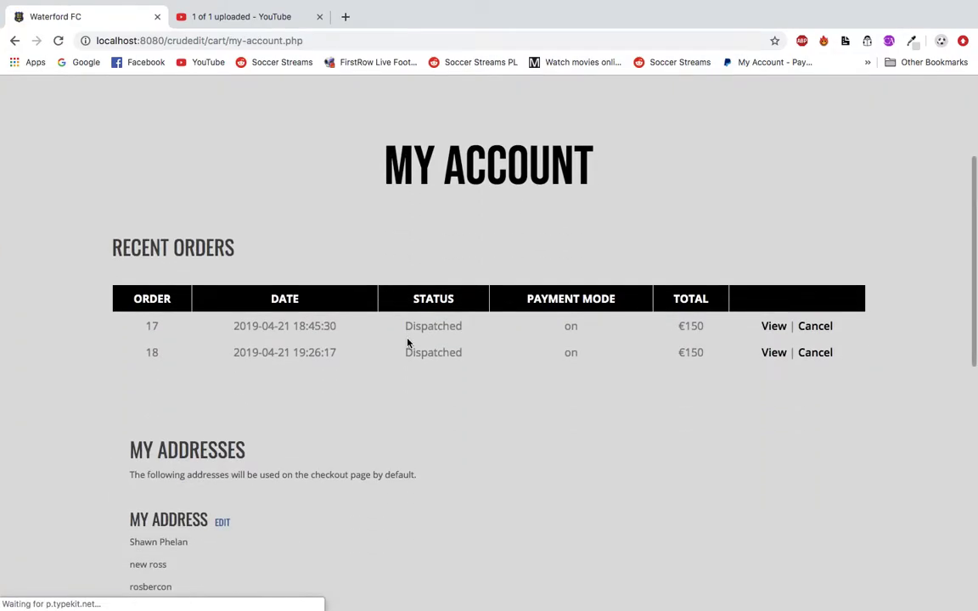
drag(406, 323, 452, 321)
click(526, 369)
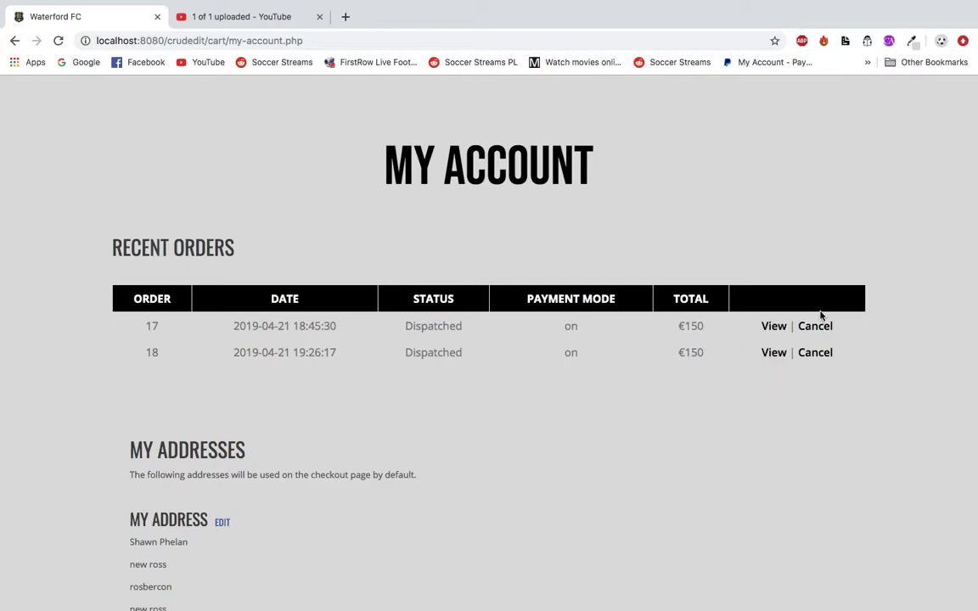
Step: View order 17's details, then return to the My Orders list
click(773, 328)
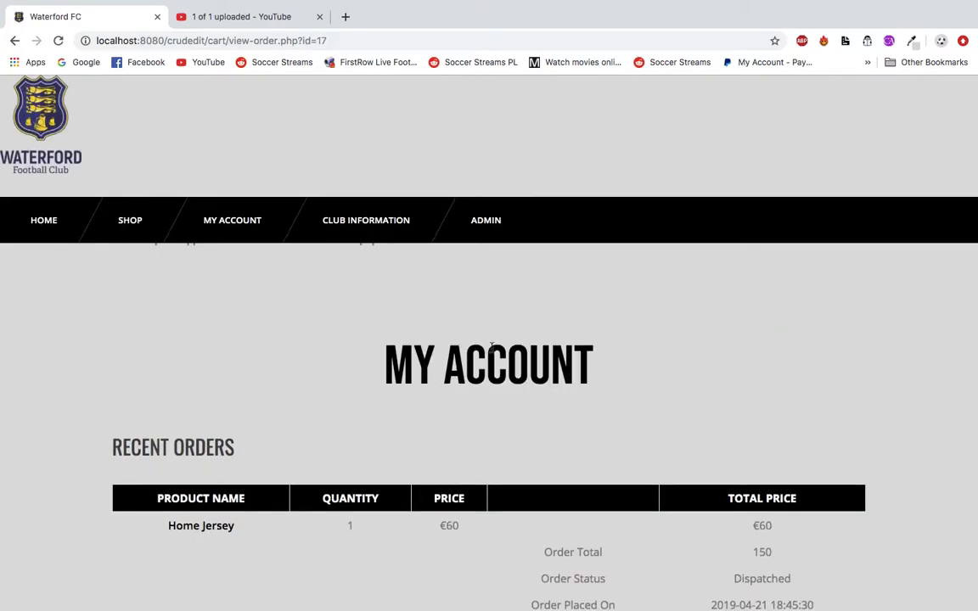
scroll(491, 345, down, 4)
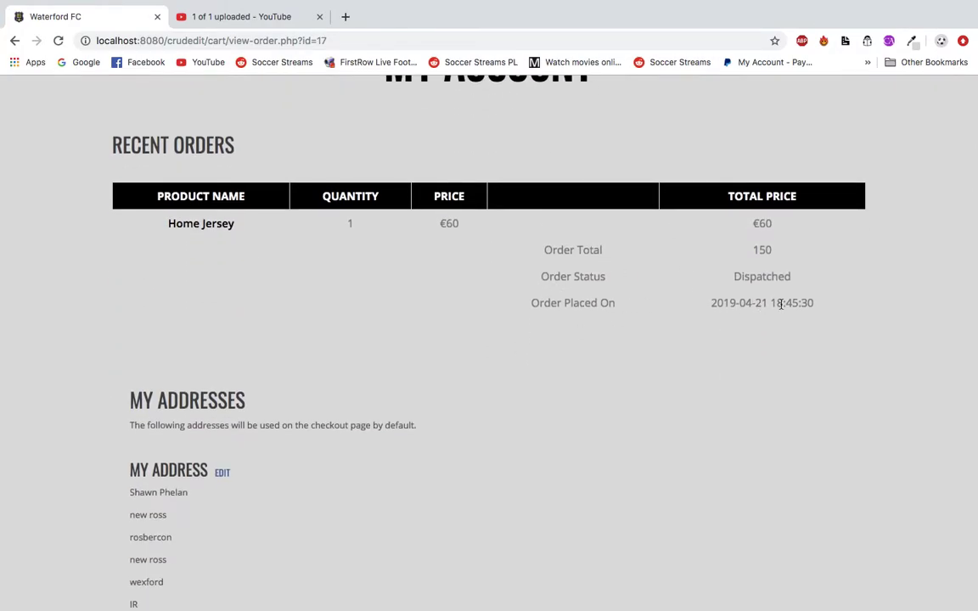
scroll(428, 335, down, 1)
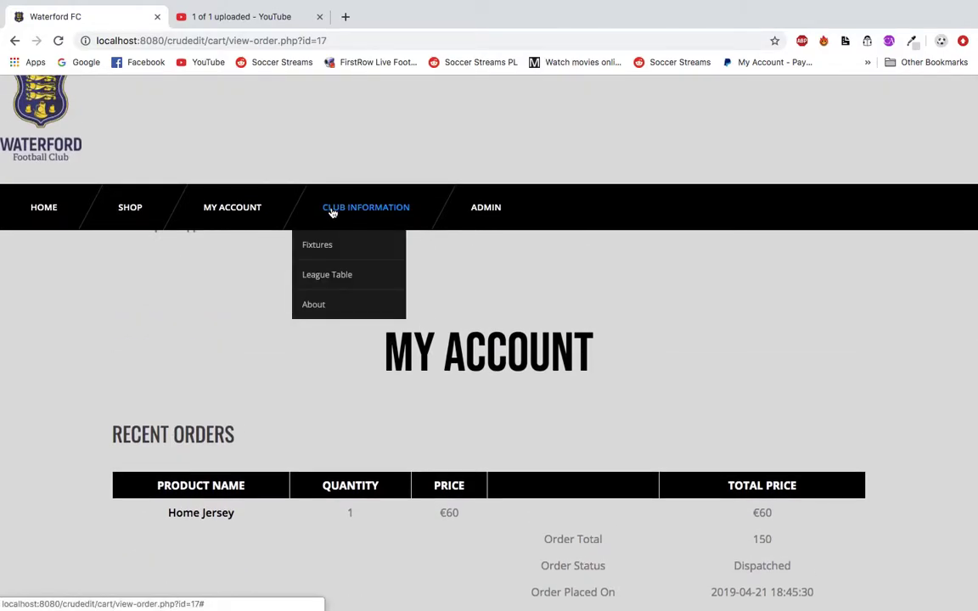
mouse_move(228, 212)
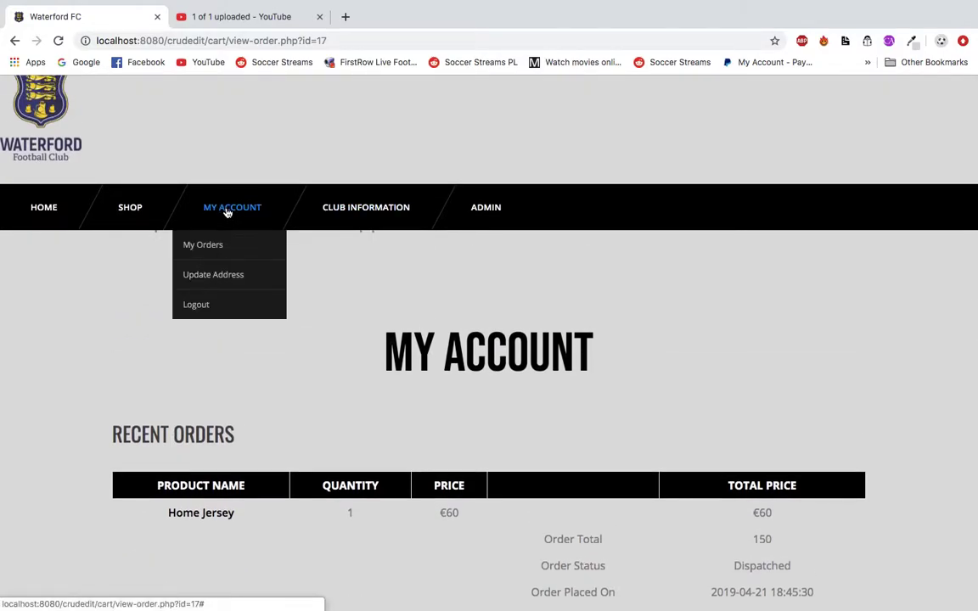
click(234, 254)
scroll(515, 371, down, 1)
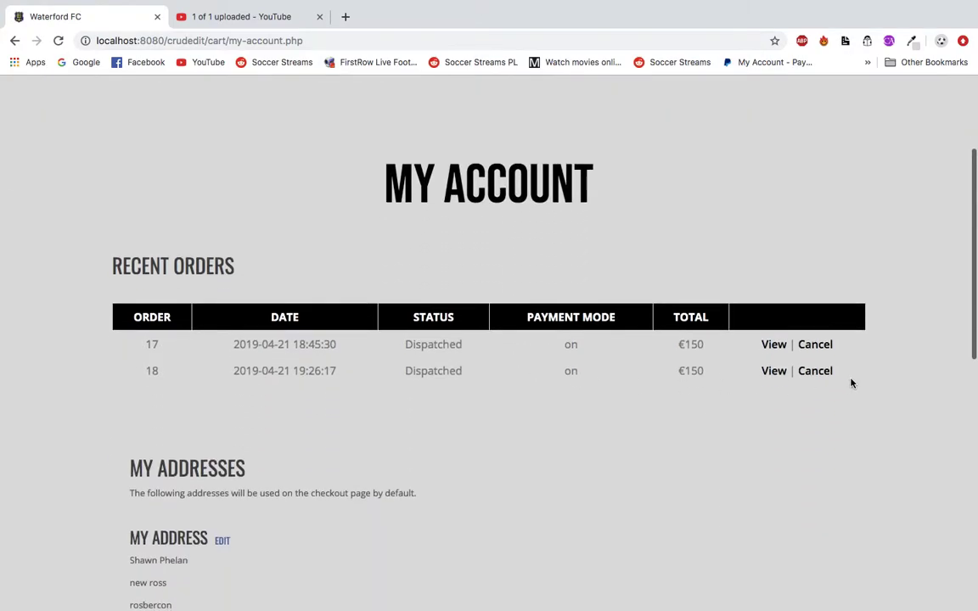
Step: Open the cancellation form for order 18 and select its Reason box
click(822, 374)
scroll(490, 382, down, 4)
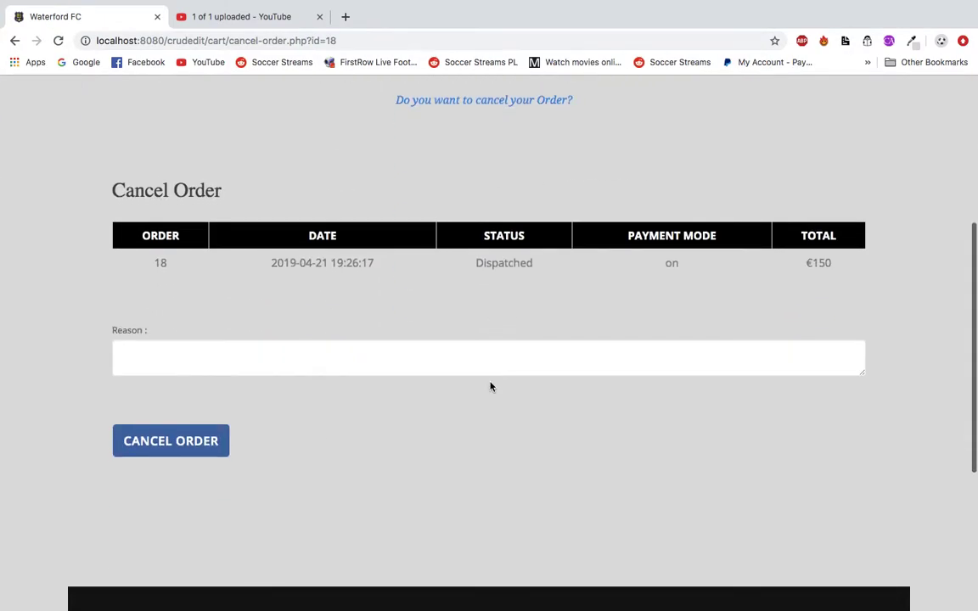
click(401, 361)
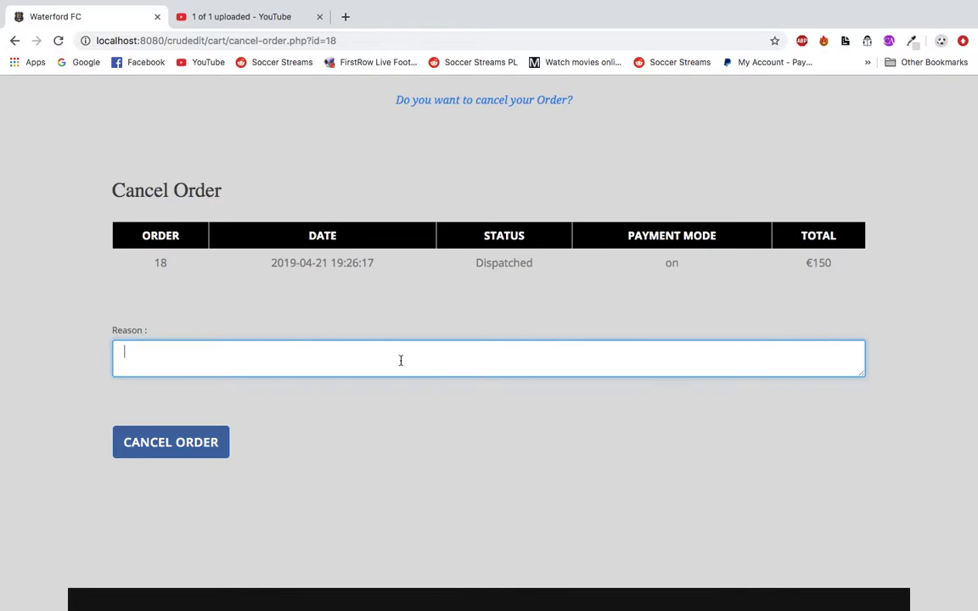
scroll(401, 360, up, 5)
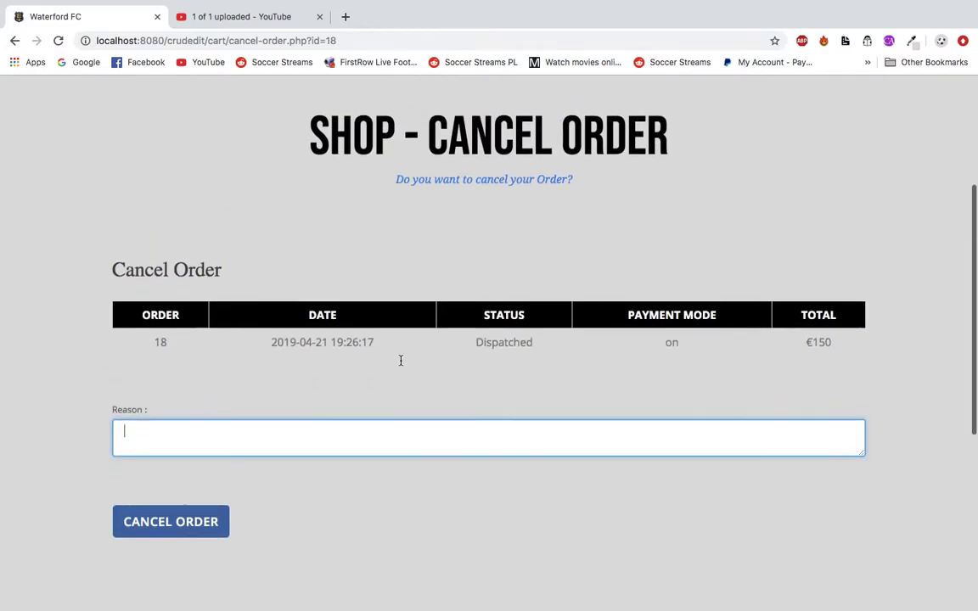
mouse_move(381, 190)
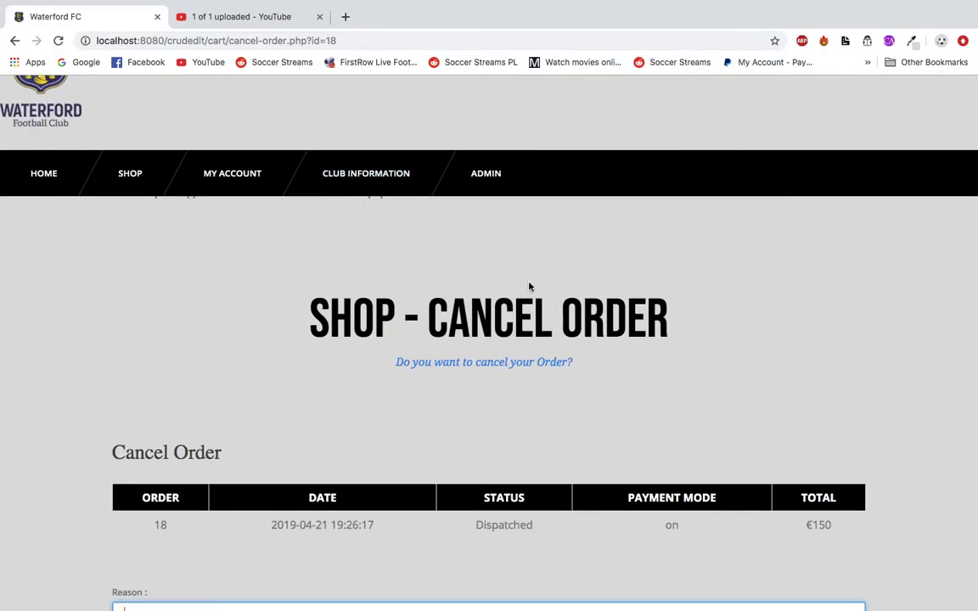
Step: Go to the Player Section and log in with the saved player credentials
mouse_move(494, 198)
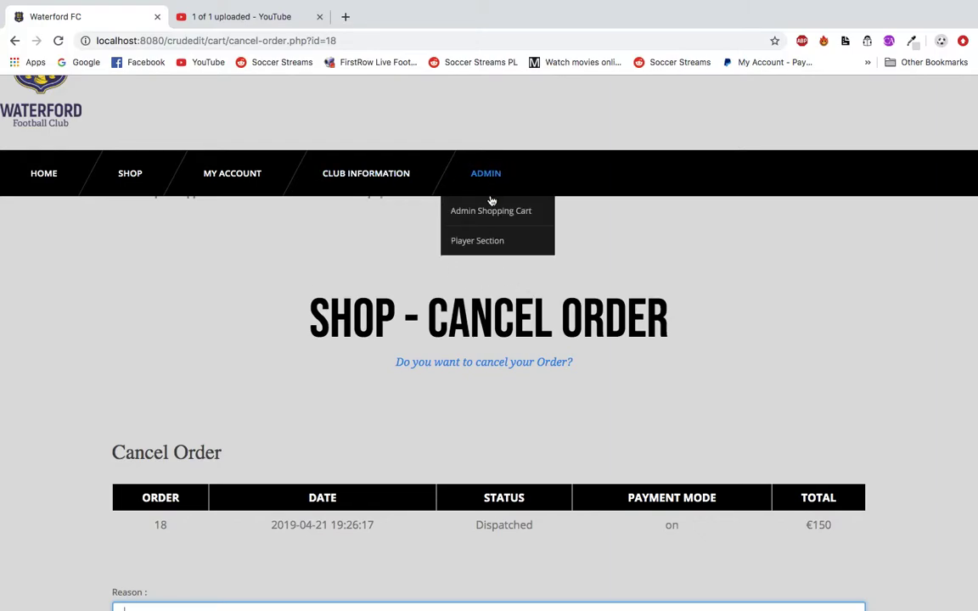
click(489, 253)
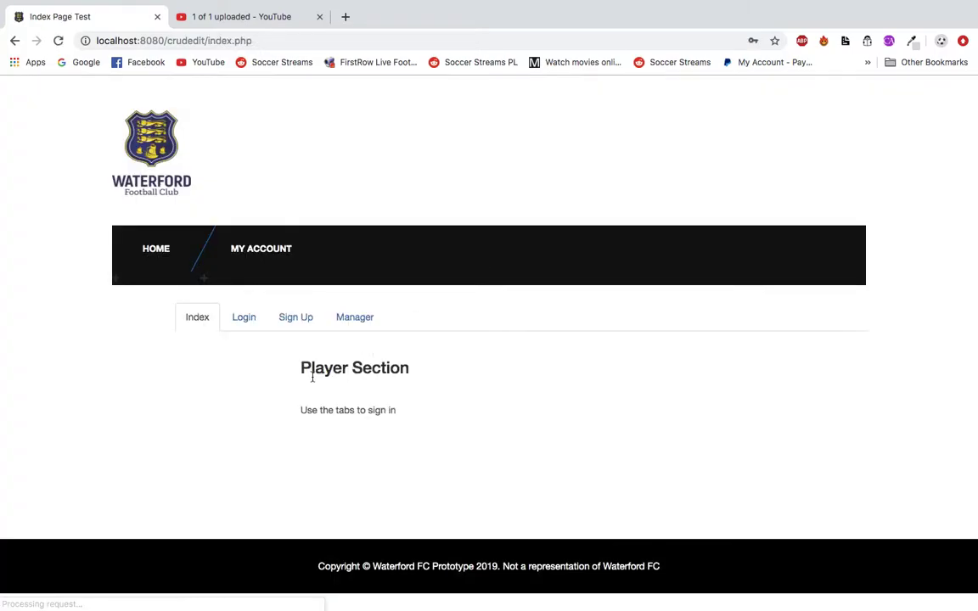
click(252, 327)
click(451, 514)
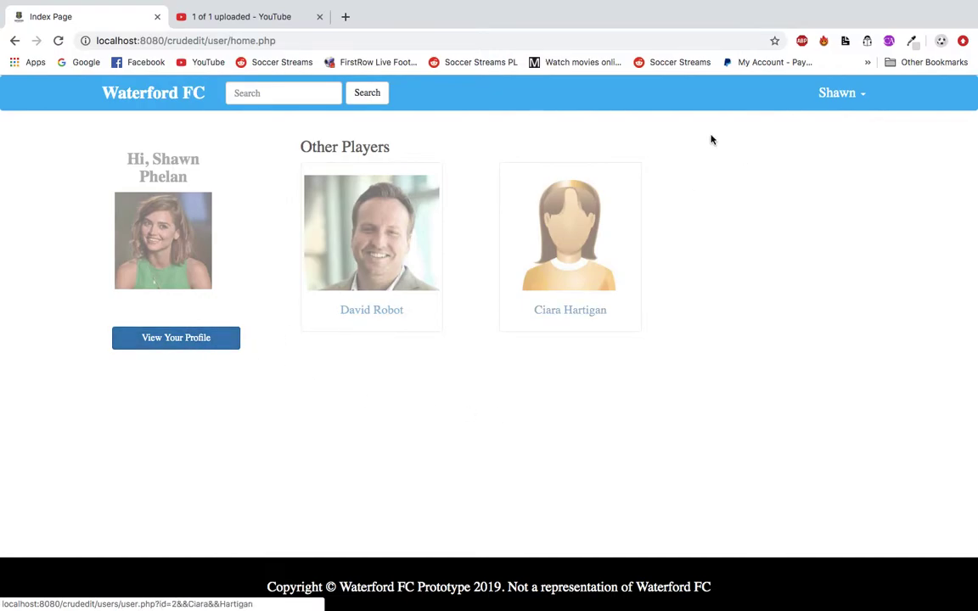
Step: Add 'Run more' on a new line in the profile's Targets and save the profile
click(821, 94)
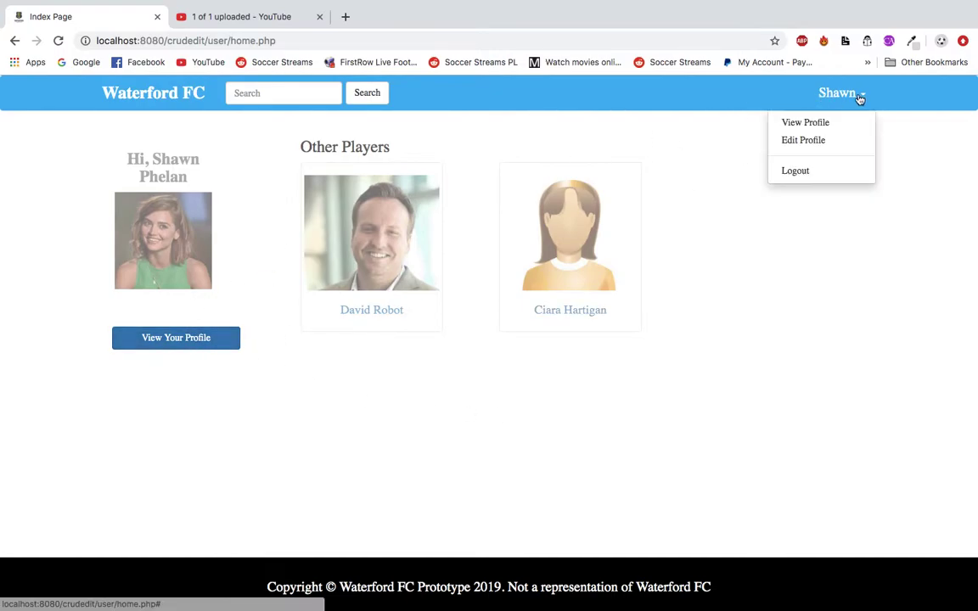
click(802, 141)
scroll(252, 539, down, 6)
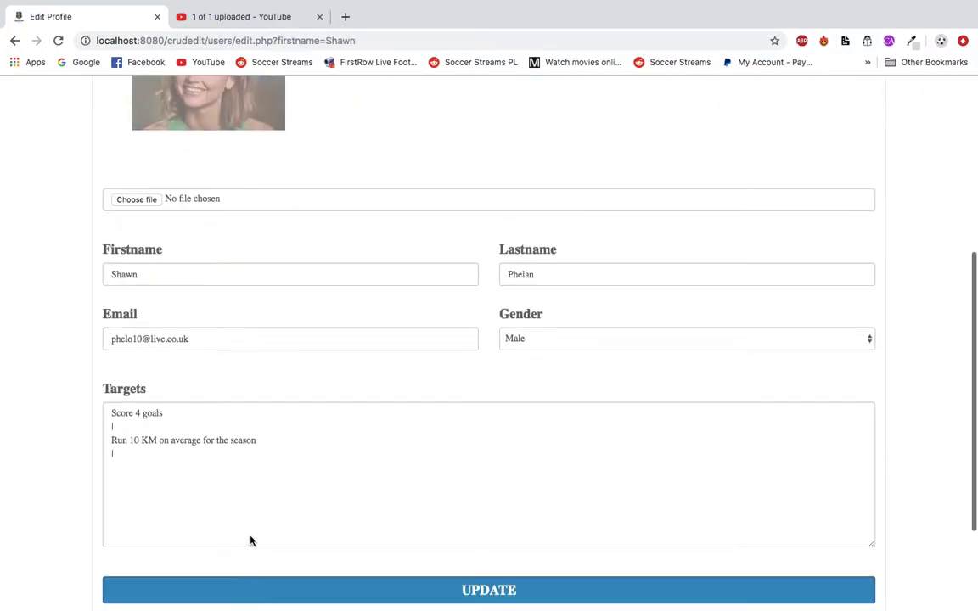
click(122, 320)
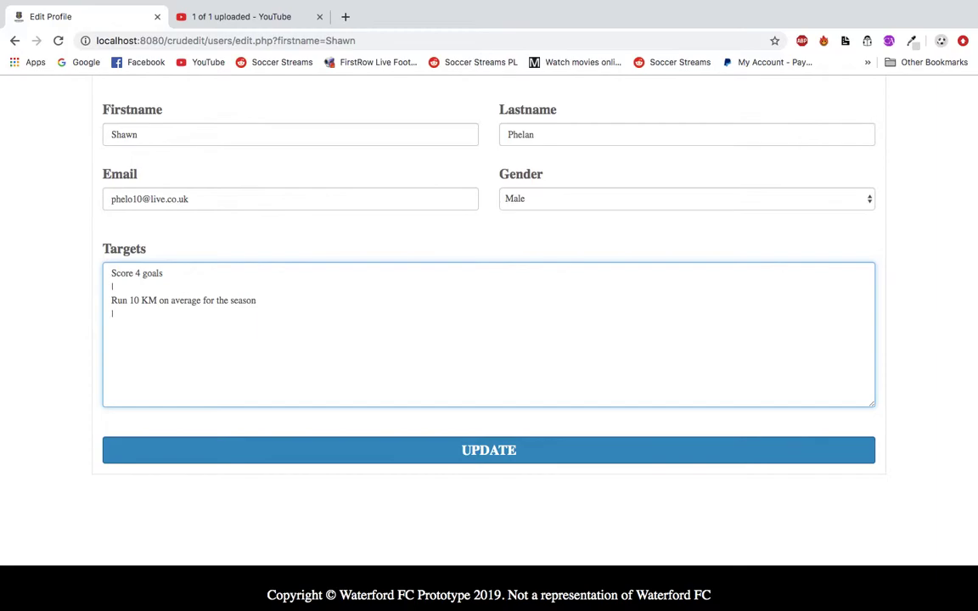
text(Run more)
click(430, 461)
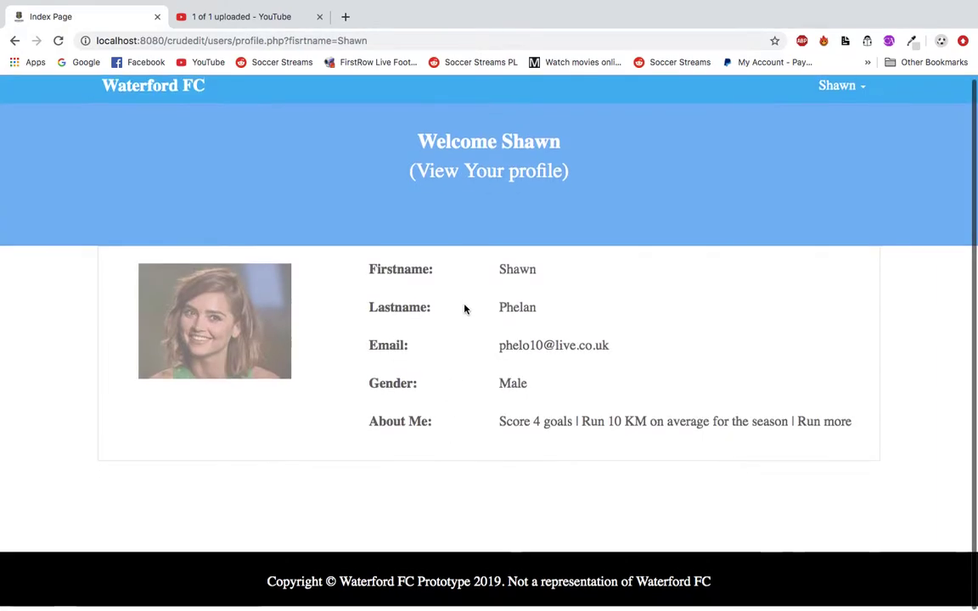
Step: Highlight the About Me targets to confirm 'Run more' now appears last
drag(598, 425, 781, 399)
click(770, 395)
scroll(770, 395, up, 1)
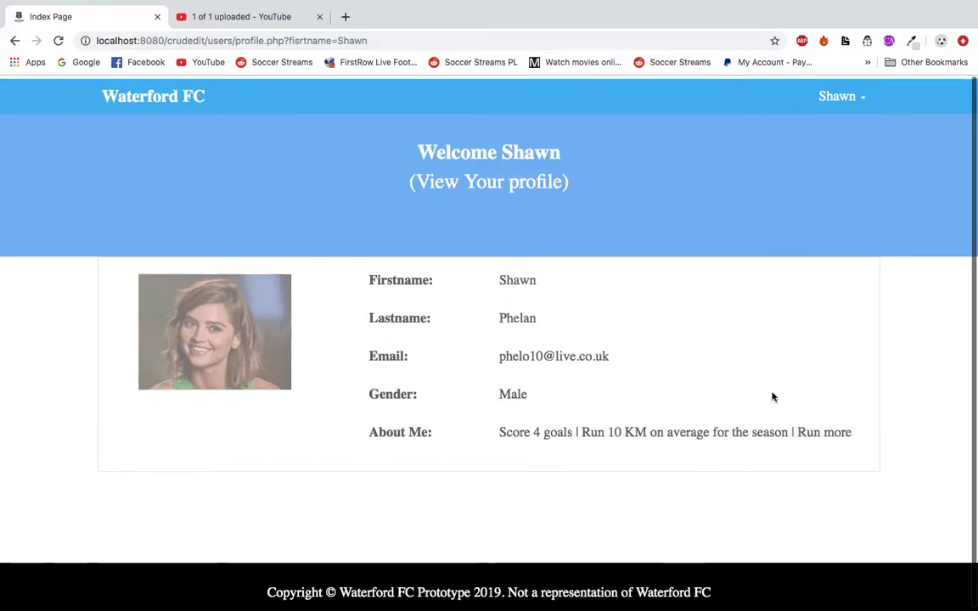
click(846, 97)
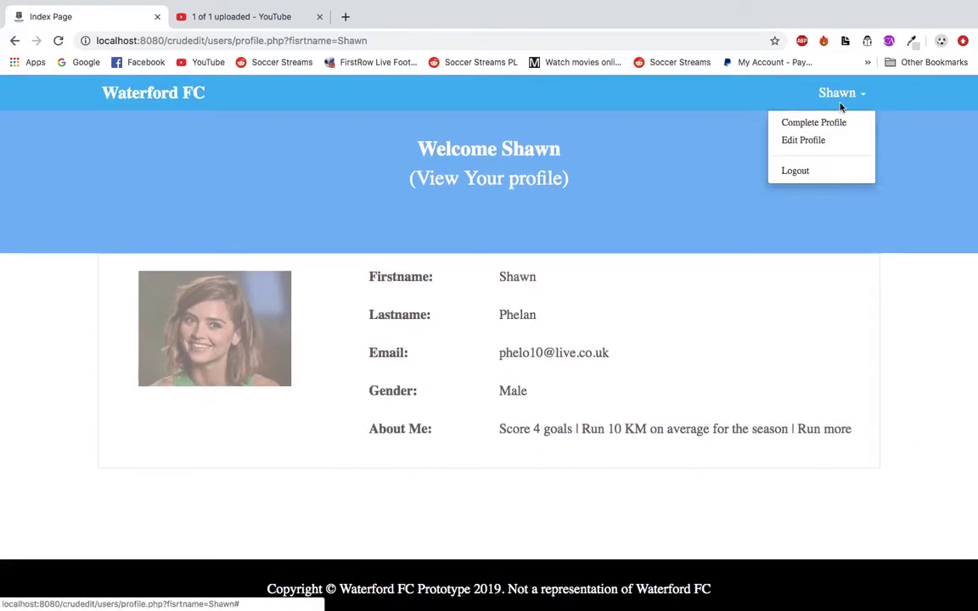
Step: Log out of the player account and sign back in as the player
click(795, 173)
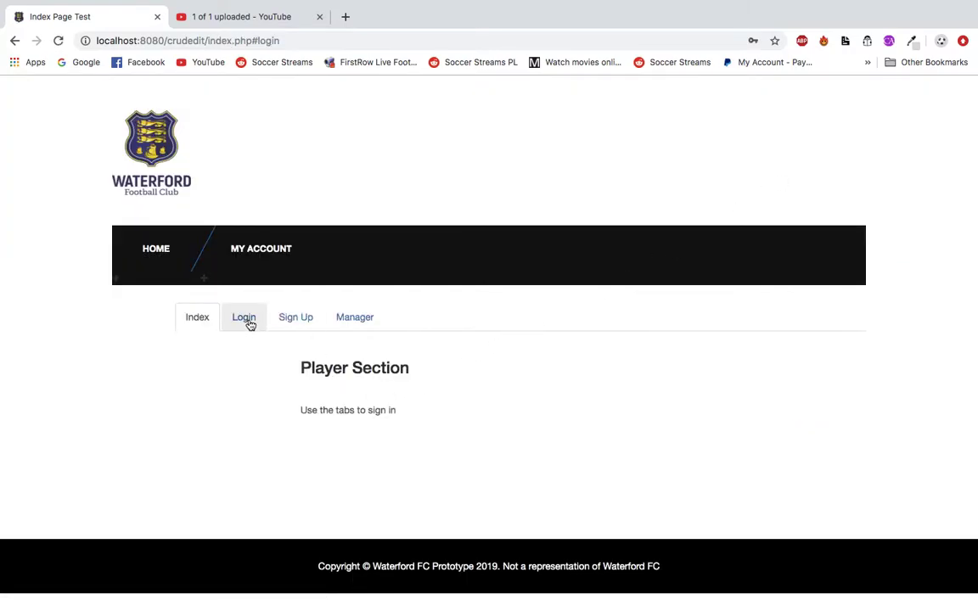
click(245, 319)
click(454, 517)
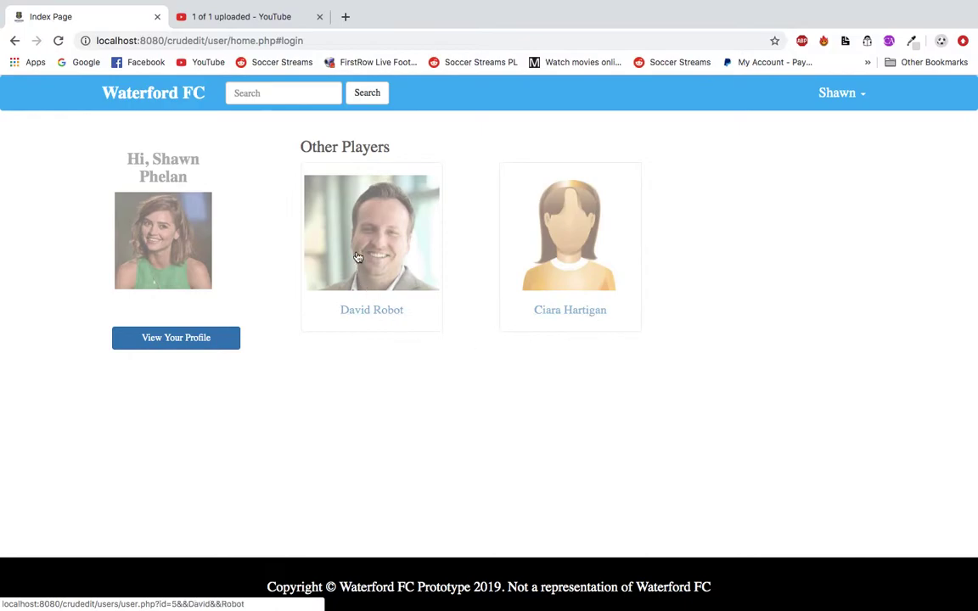
Step: Log out again and sign in through the Manager login form
click(856, 94)
click(798, 172)
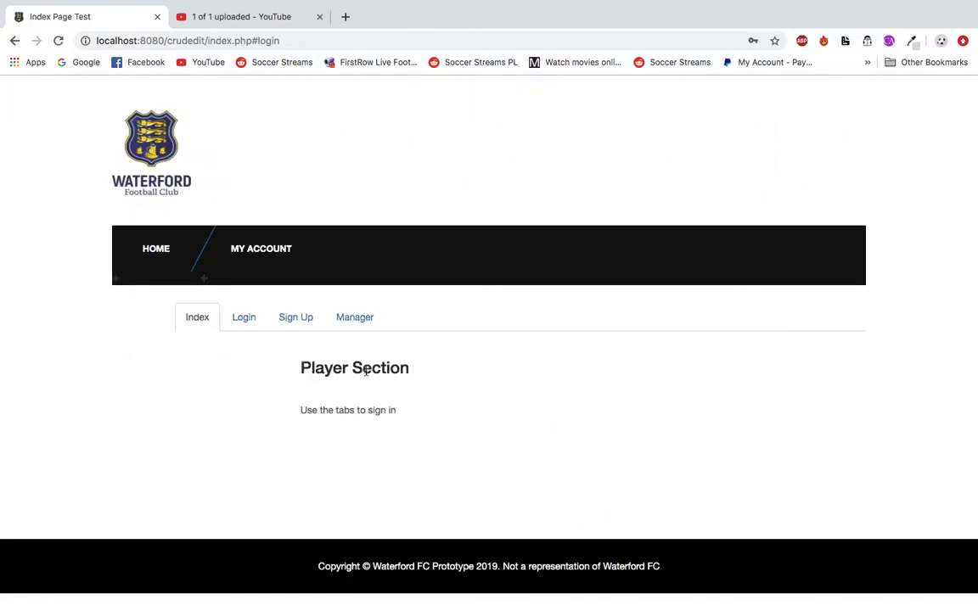
click(357, 319)
click(463, 504)
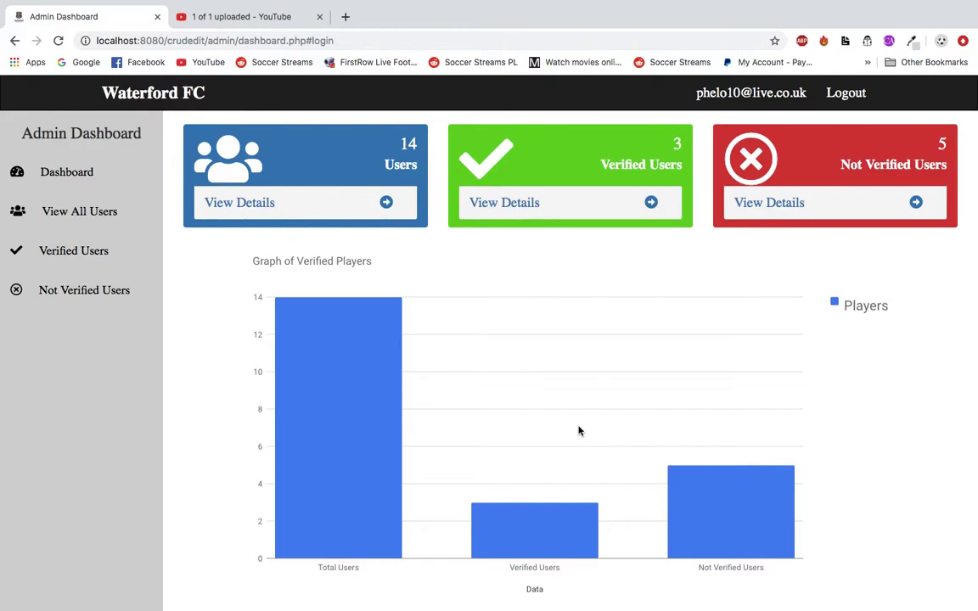
Step: Review the dashboard cards (14 users, 3 verified, 5 not verified) and the graph
scroll(539, 310, down, 1)
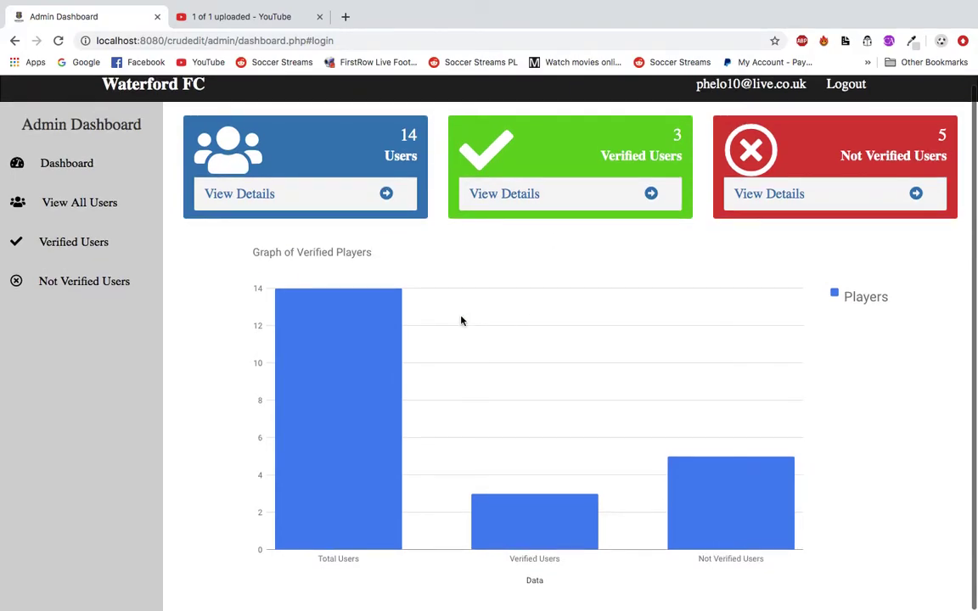
mouse_move(338, 346)
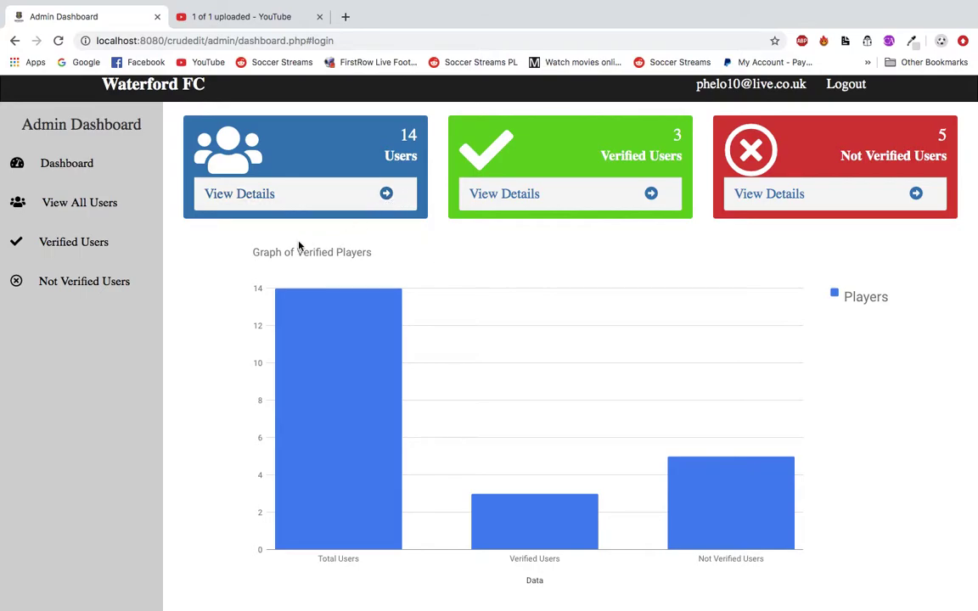
drag(276, 195, 402, 128)
click(526, 231)
Step: Open the View All Users table listing each user's Id, name, email and dates
click(64, 204)
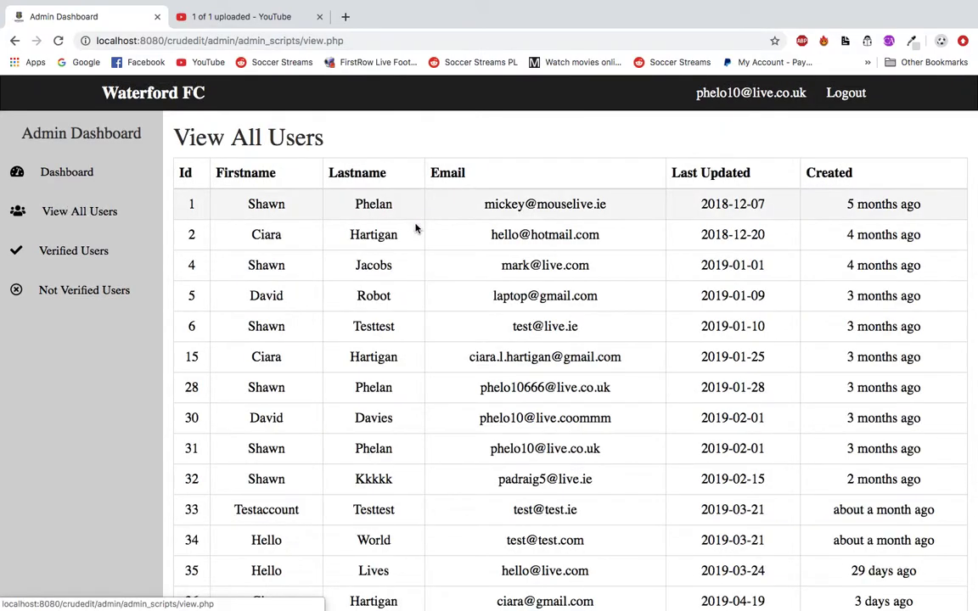
scroll(439, 342, down, 1)
scroll(438, 341, up, 1)
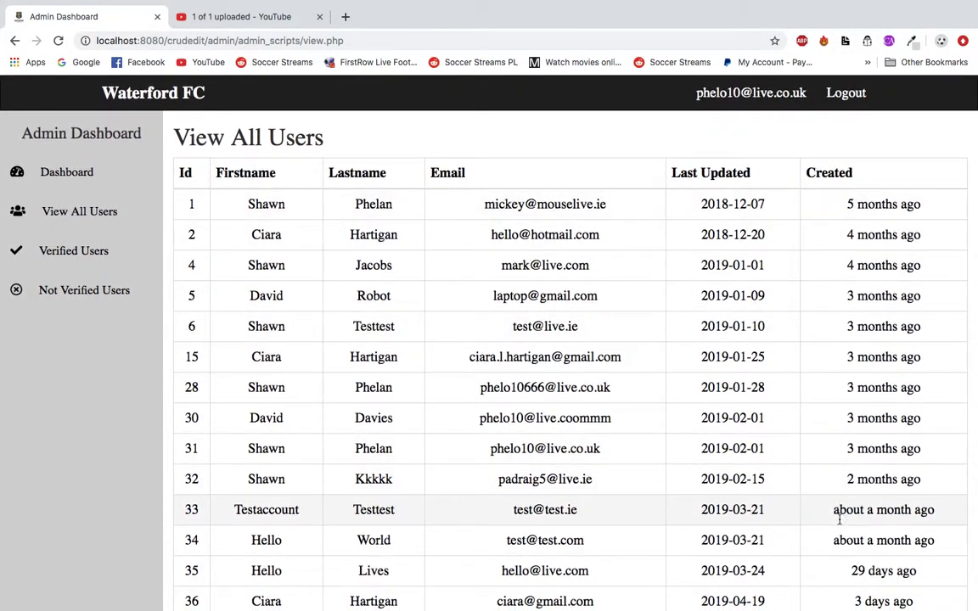
Step: Show the three verified users and highlight the goals containing 'Run more'
click(64, 252)
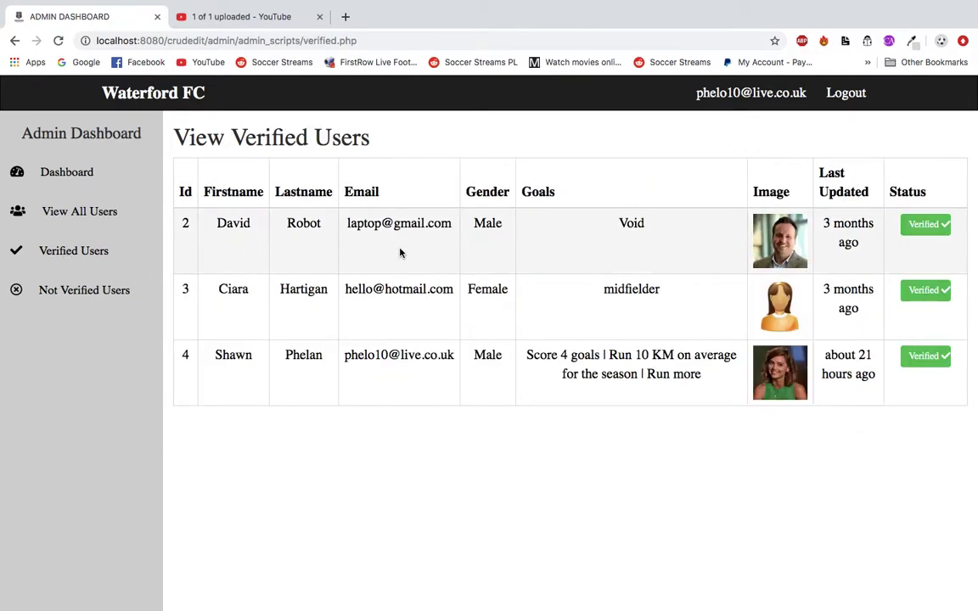
drag(526, 354, 648, 380)
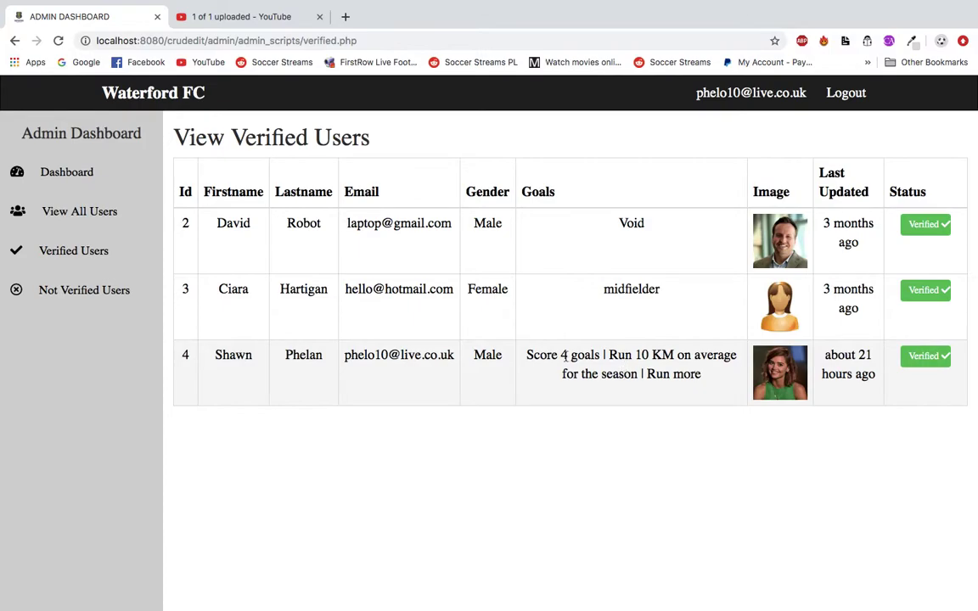
drag(553, 355, 586, 357)
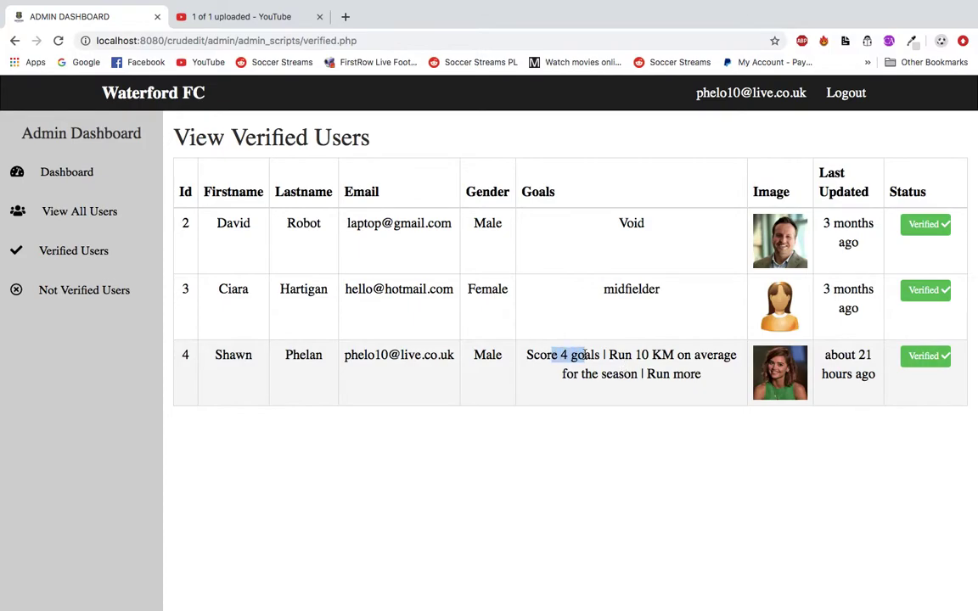
click(574, 410)
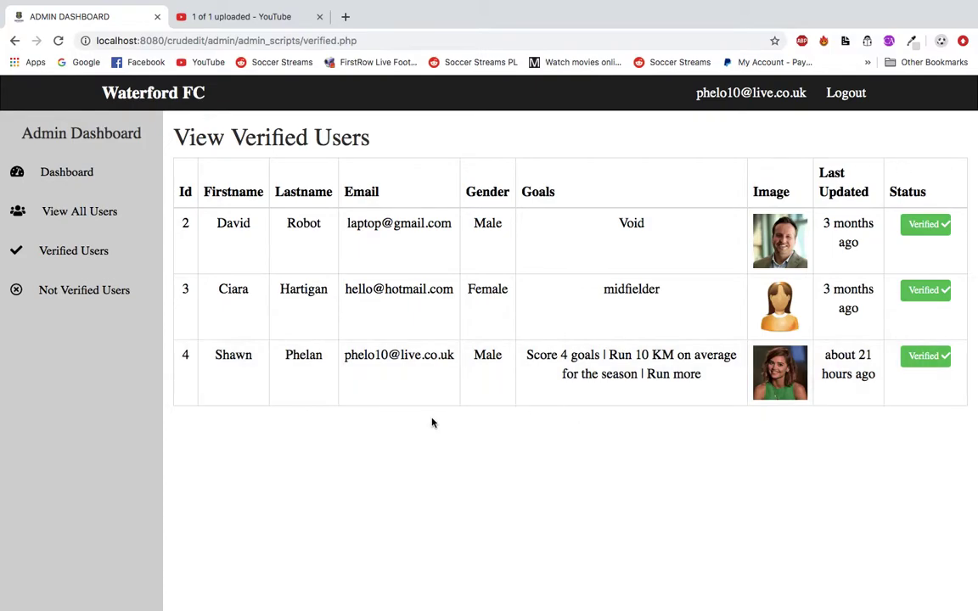
Step: View the five Not Verified Users, then go back to the Dashboard overview
click(81, 290)
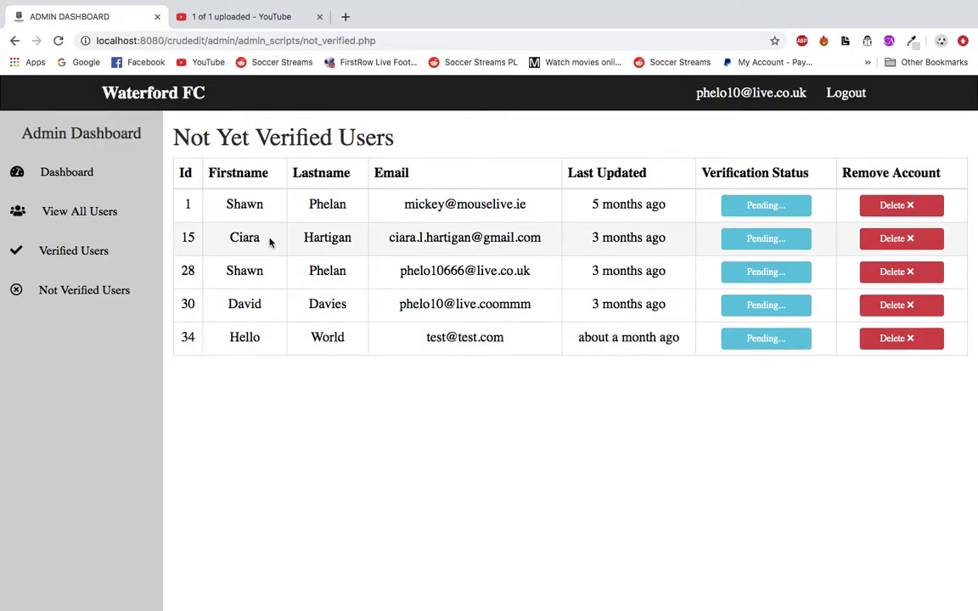
click(47, 170)
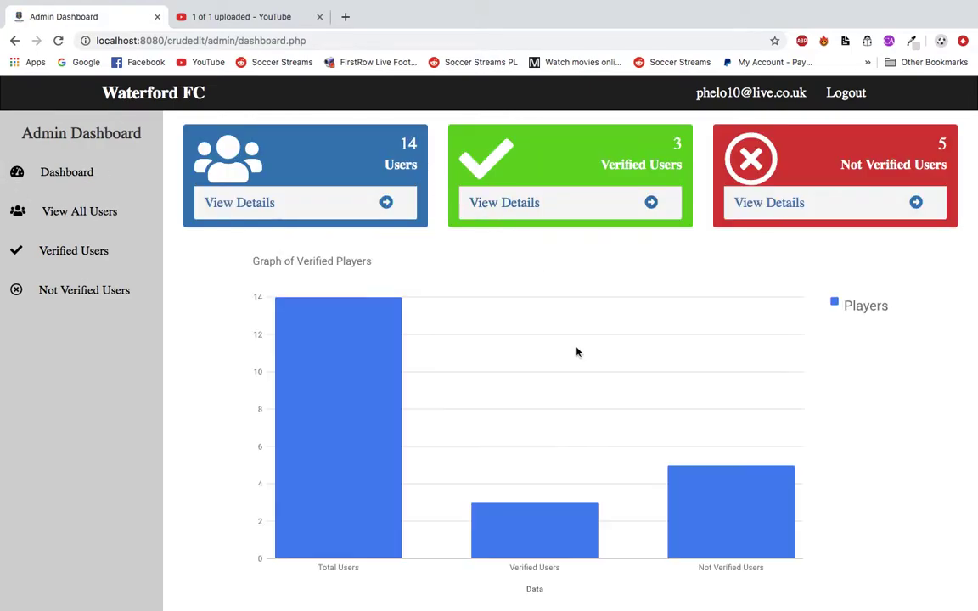
Step: Log out of the manager account and go to the shop's HOME page
click(847, 93)
mouse_move(251, 236)
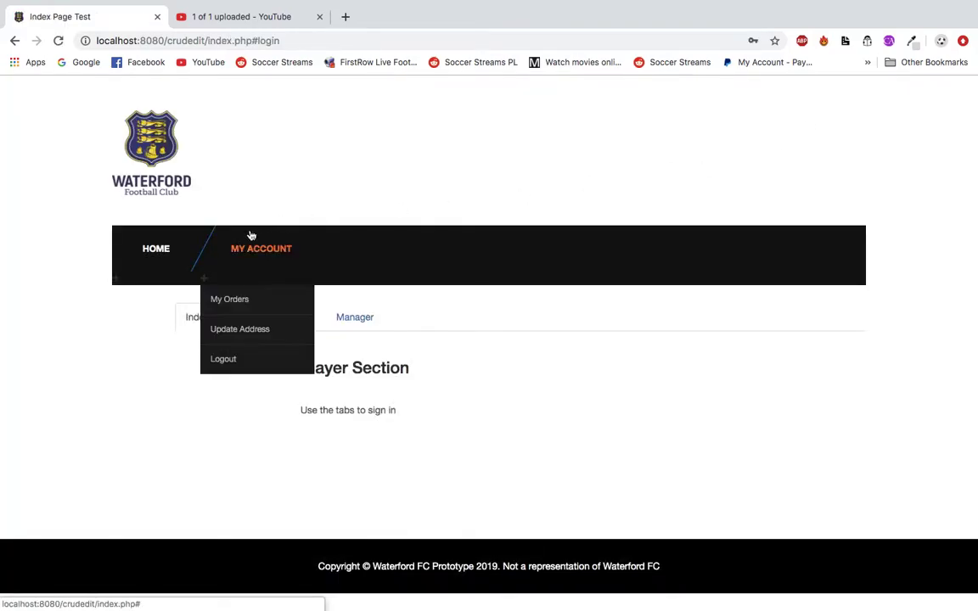
click(146, 248)
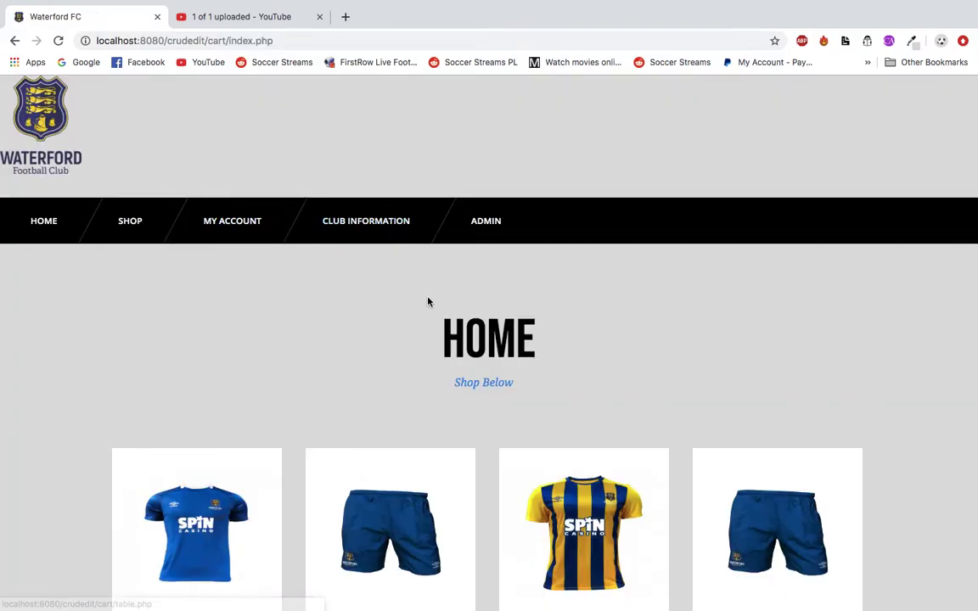
Step: Browse the kit and ticket products, then switch to phpMyAdmin's products table
mouse_move(198, 234)
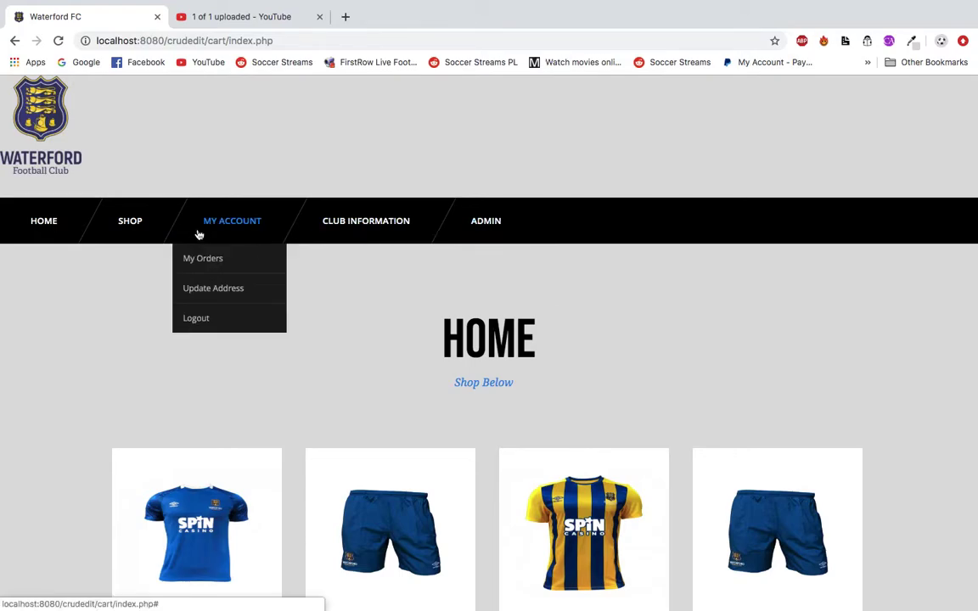
scroll(219, 173, down, 5)
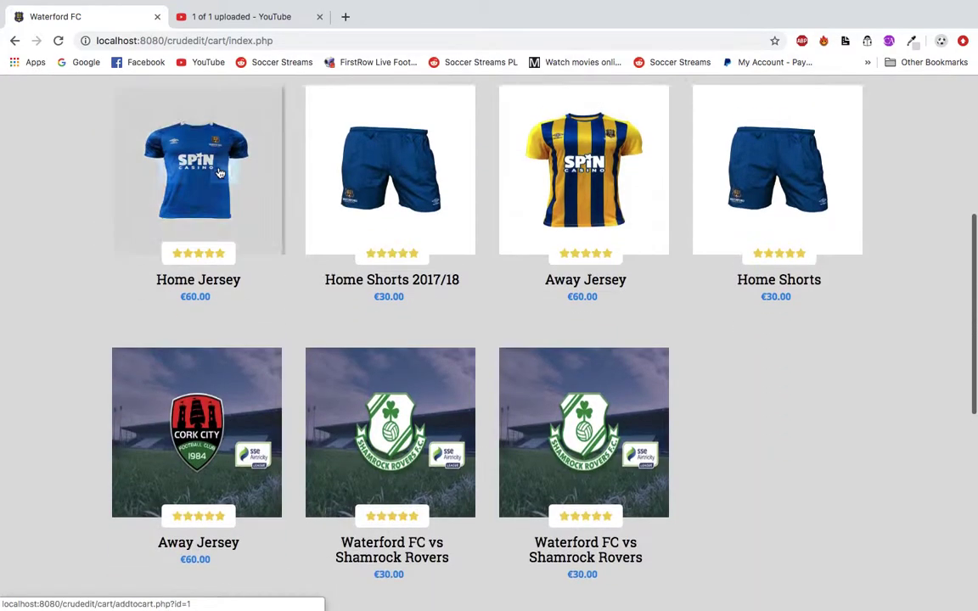
scroll(219, 173, down, 2)
scroll(808, 327, up, 3)
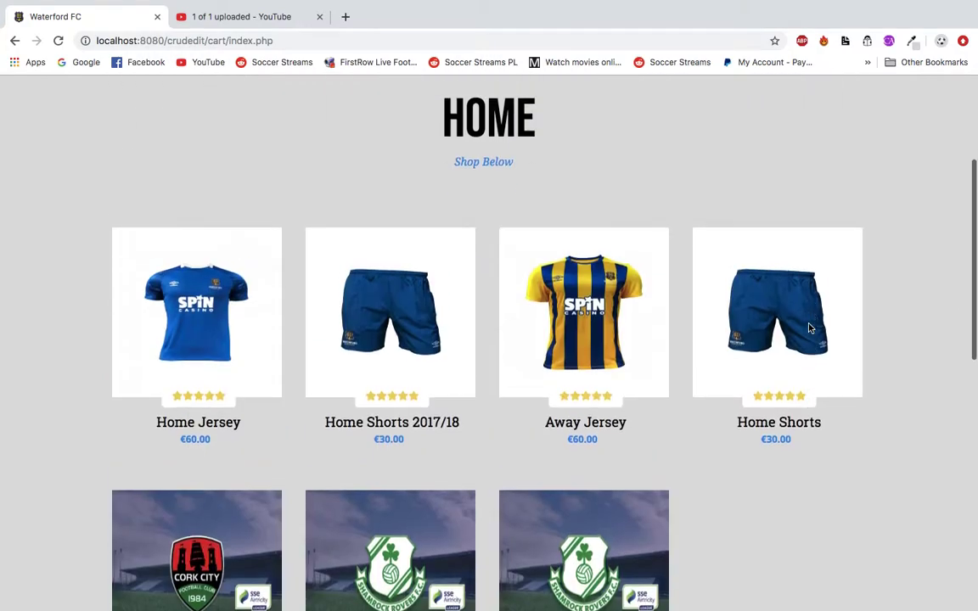
scroll(809, 328, up, 3)
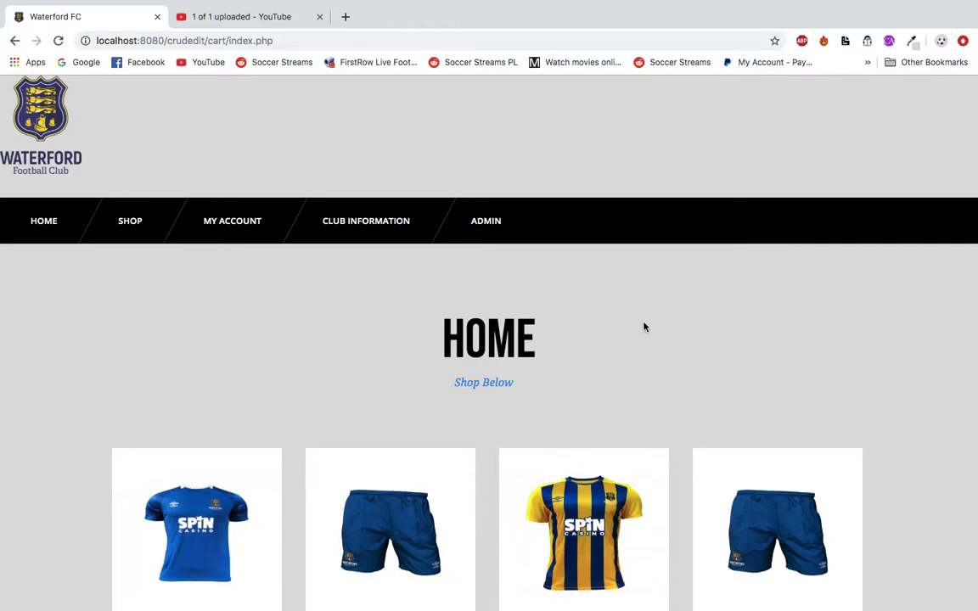
scroll(790, 394, down, 2)
key(ctrl+Left)
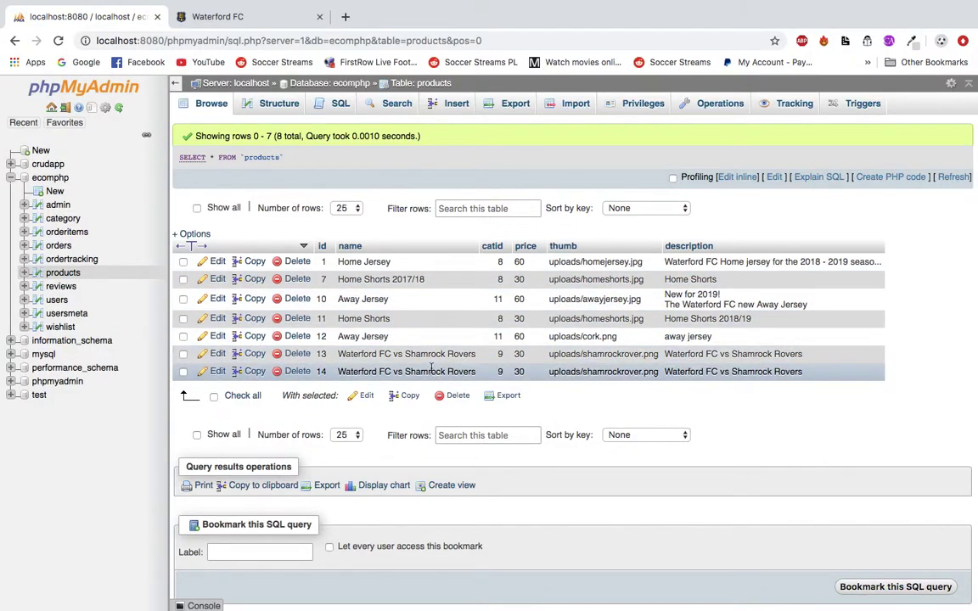
key(ctrl+Right)
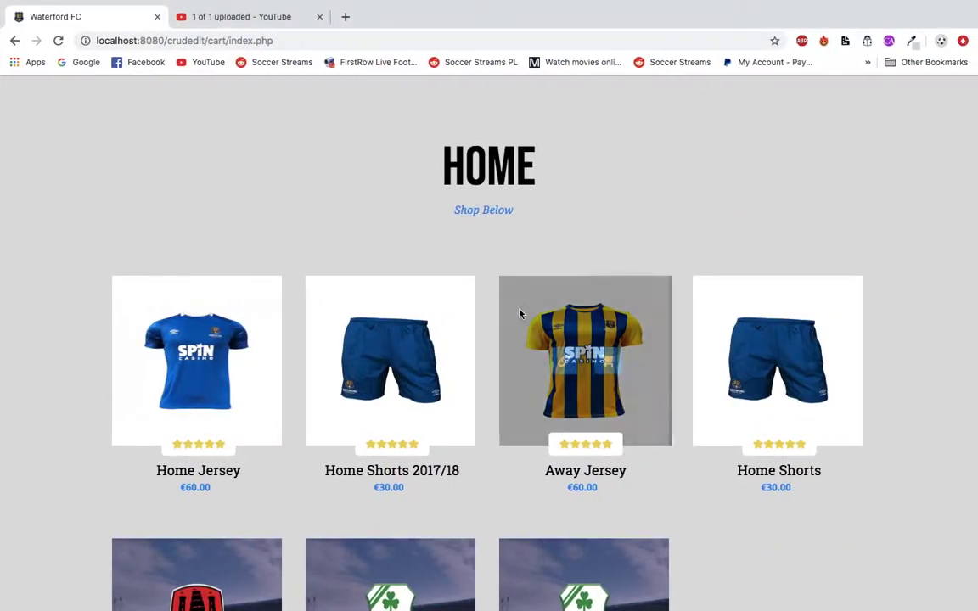
scroll(900, 332, down, 3)
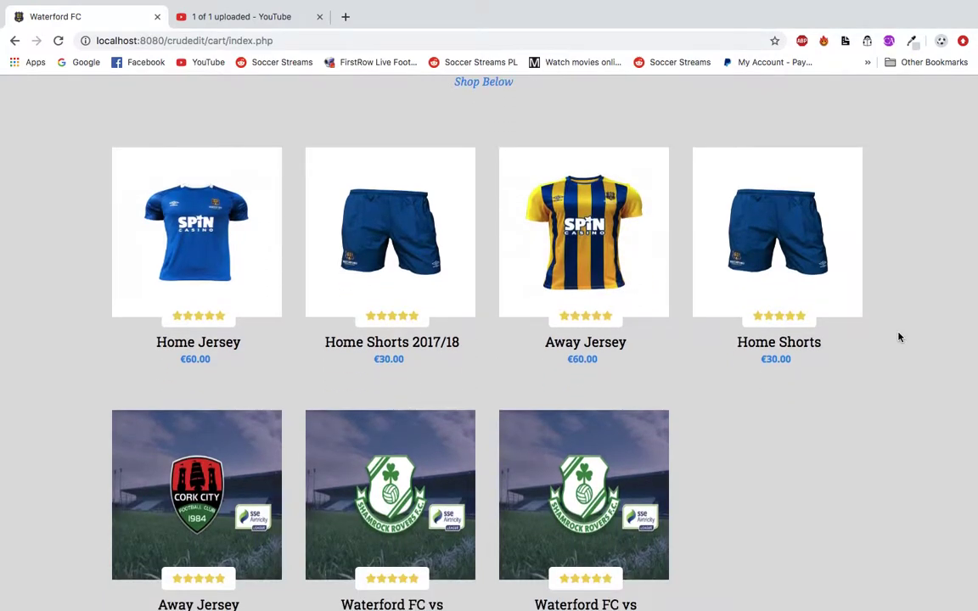
scroll(900, 337, up, 5)
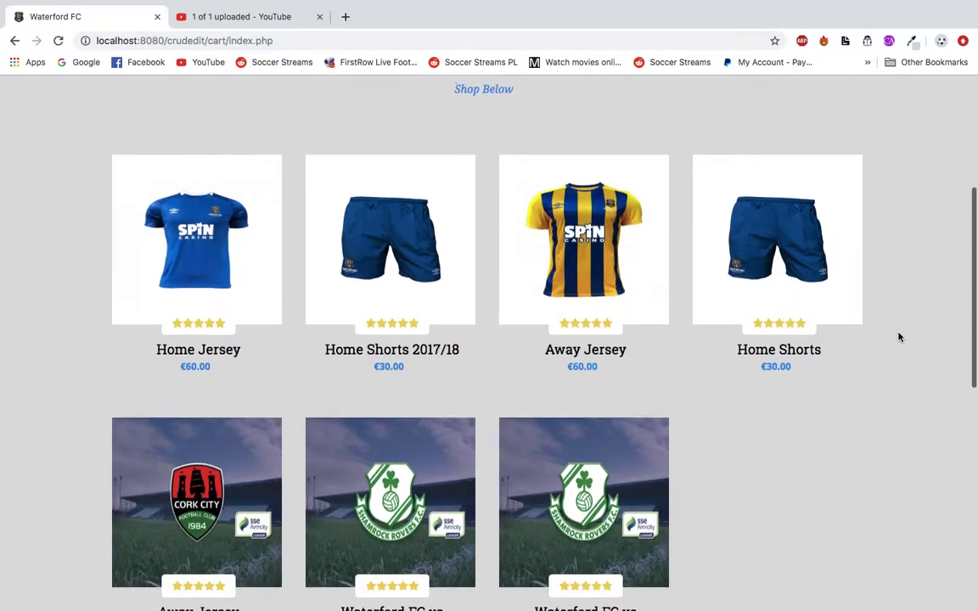